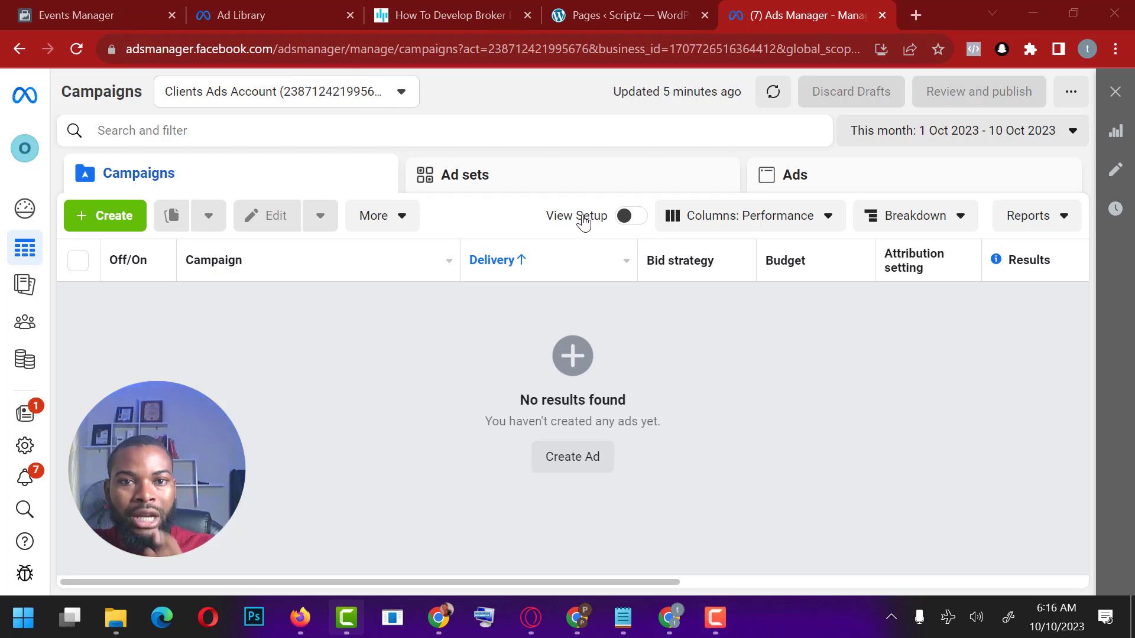
# Step: Open the home dashboard of the Scriptz WordPress site and highlight its domain, scriptz.codewebit.top, in the page address
pyautogui.click(603, 18)
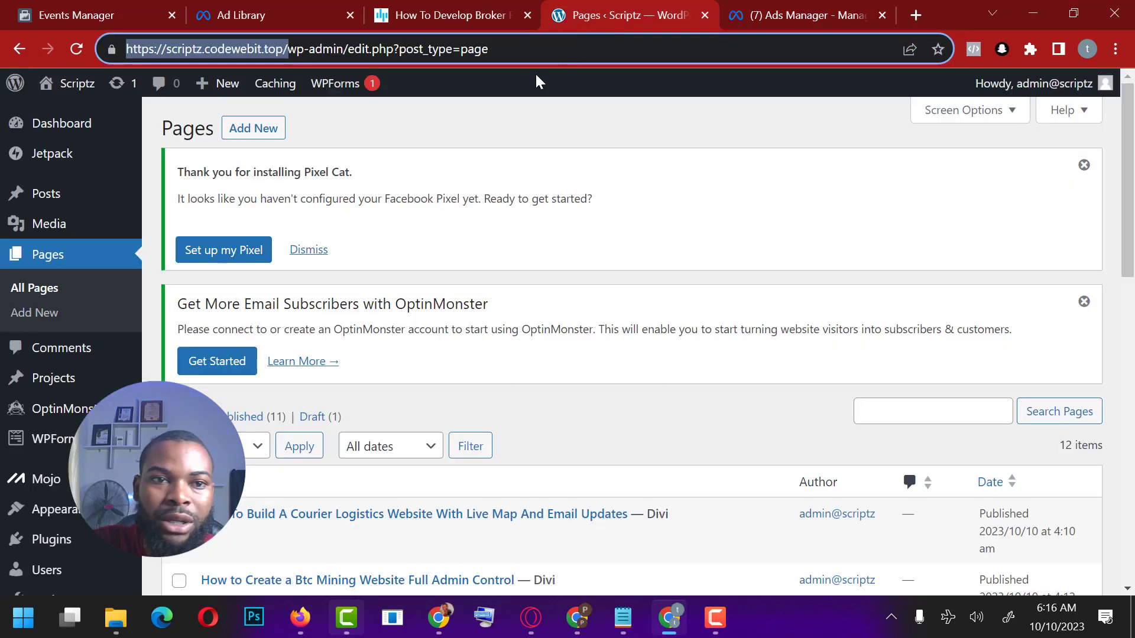
pyautogui.click(112, 161)
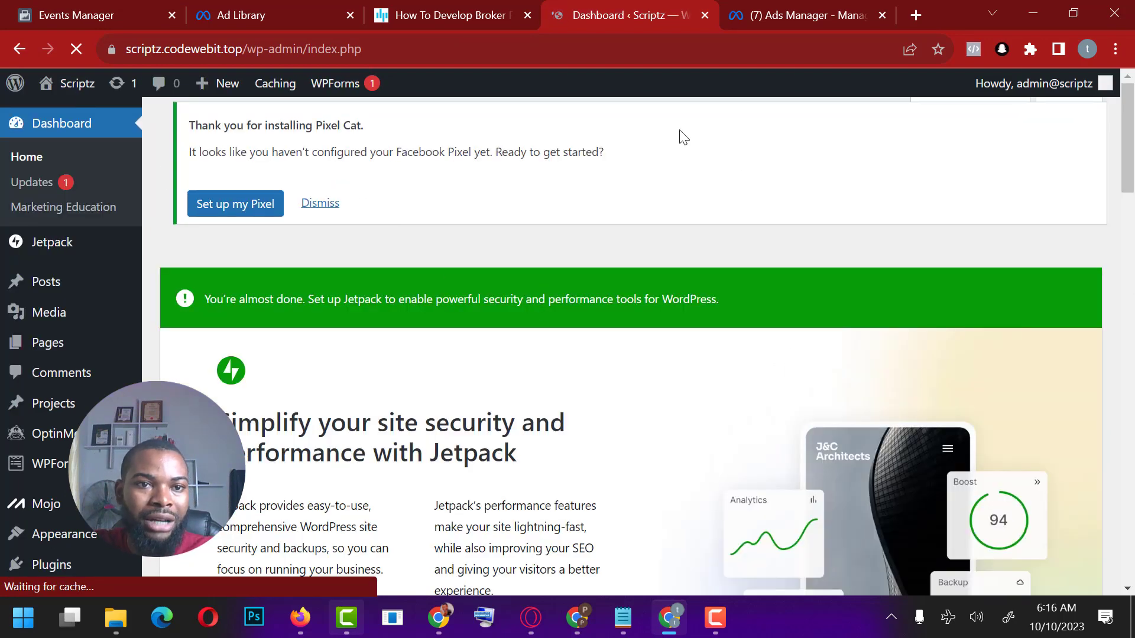
pyautogui.click(169, 48)
pyautogui.click(202, 47)
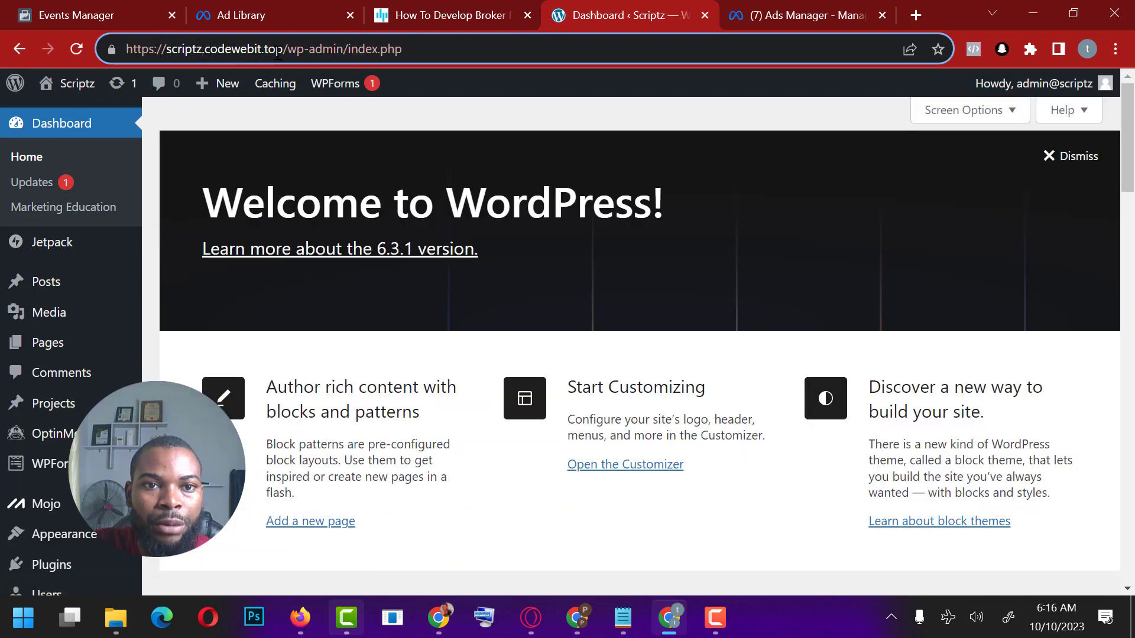
pyautogui.moveTo(284, 52); pyautogui.dragTo(167, 59)
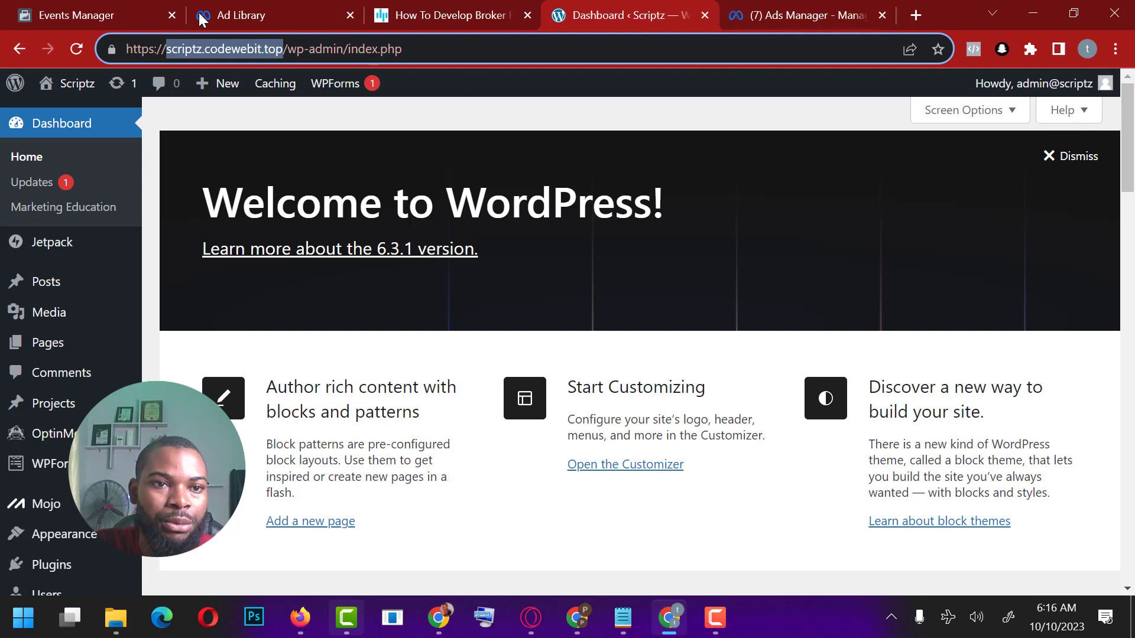
# Step: Switch to Ads Manager and open Events Manager from its full list of tools
pyautogui.hotkey('ctrl', '1')
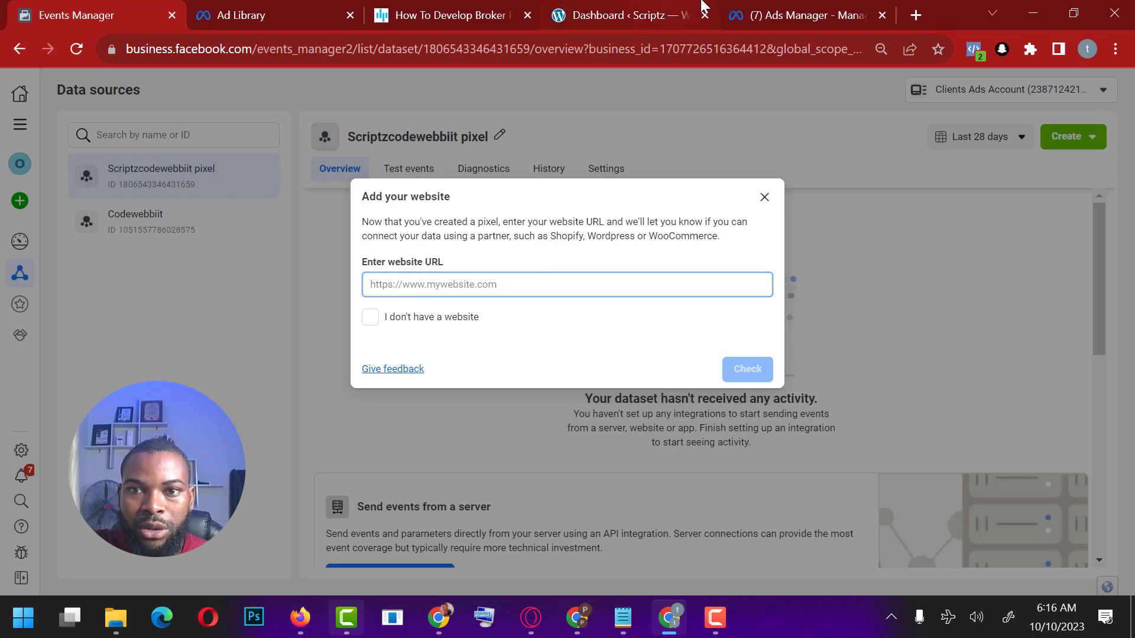
pyautogui.click(798, 3)
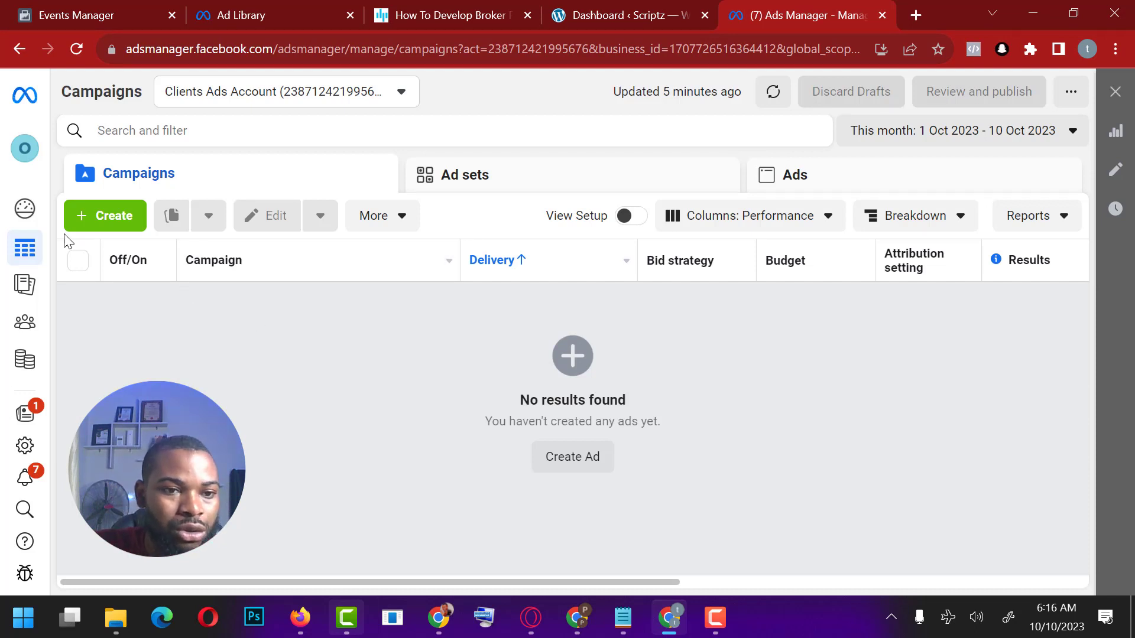
pyautogui.moveTo(45, 313)
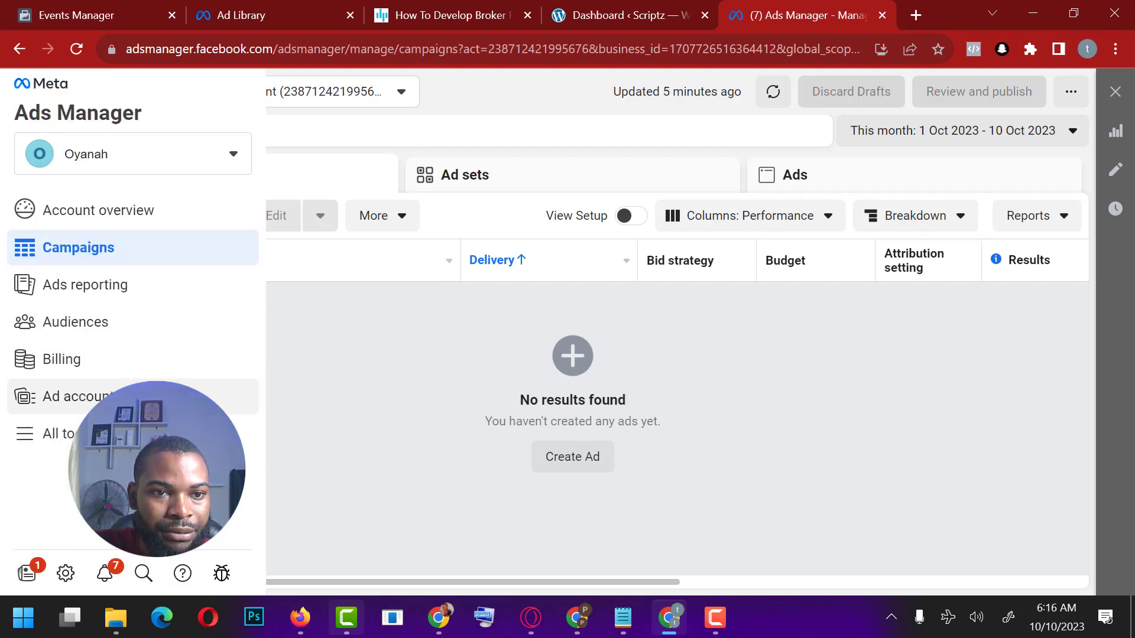
pyautogui.click(65, 444)
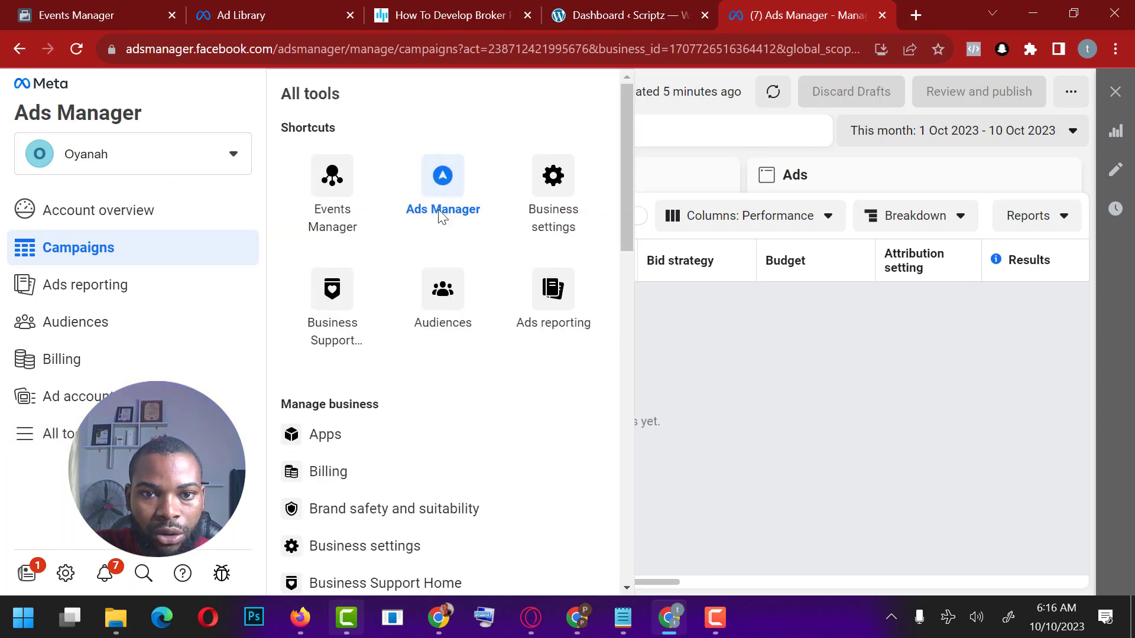
pyautogui.click(334, 185)
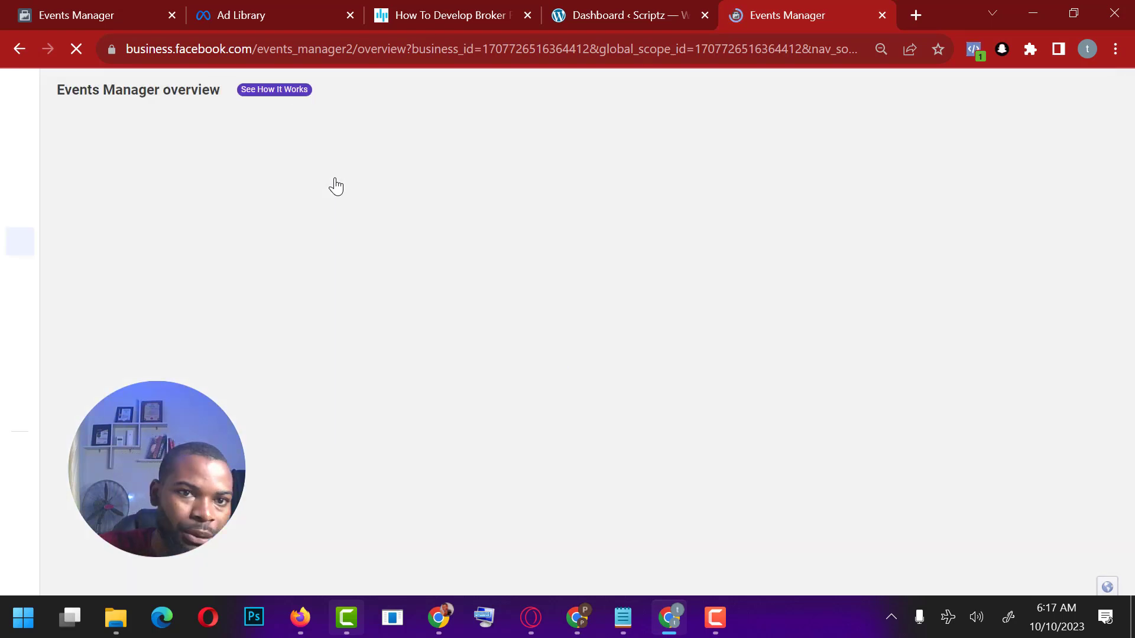
# Step: Search Google for "meta pixel helper" in a new browser tab and open the extension's Chrome Web Store page
pyautogui.click(916, 15)
pyautogui.write('m')
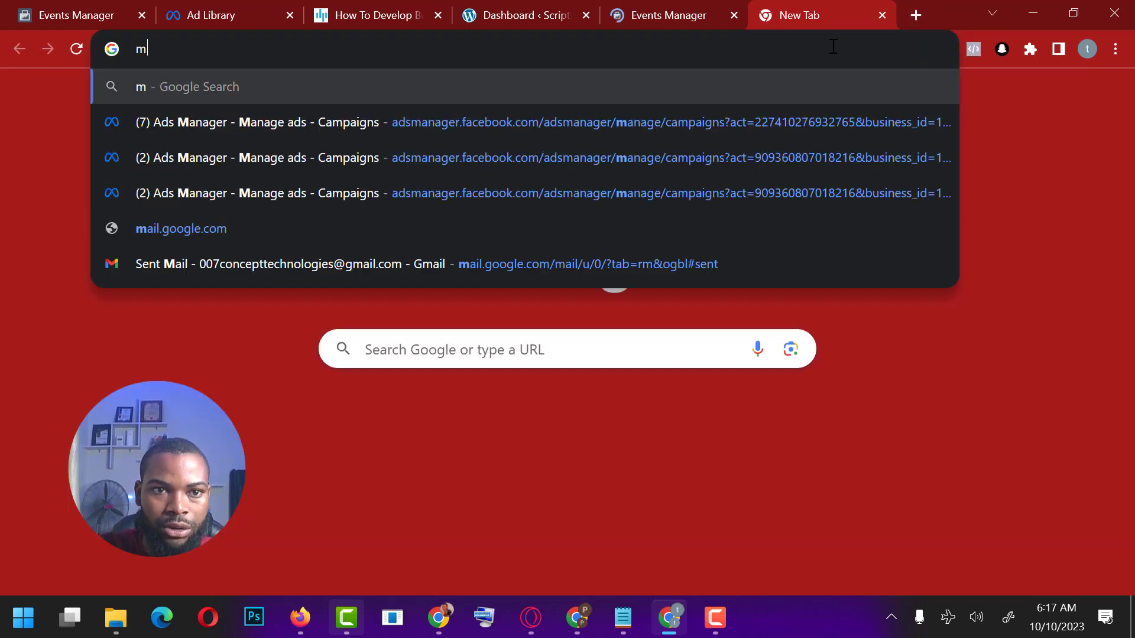
pyautogui.write('eta')
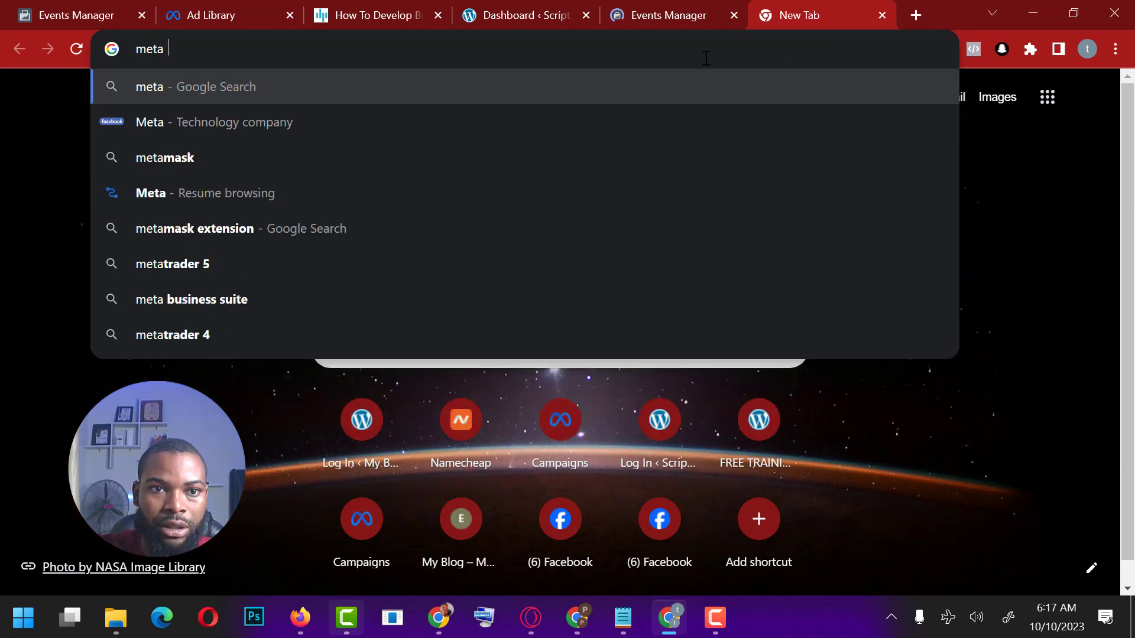
pyautogui.write(' pi')
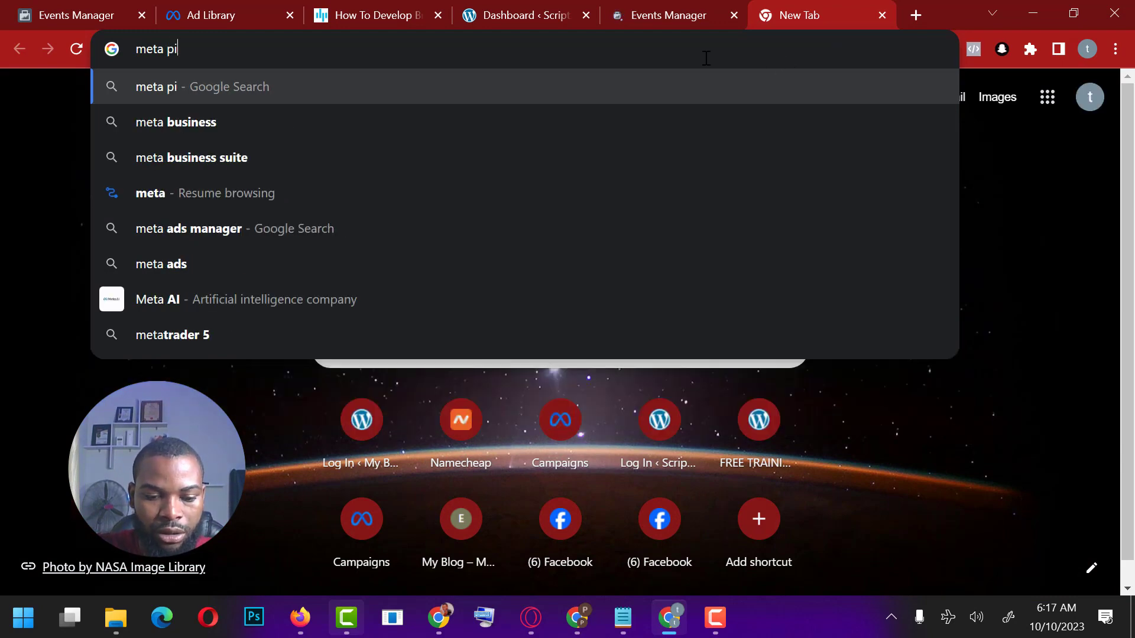
pyautogui.write('xel helper')
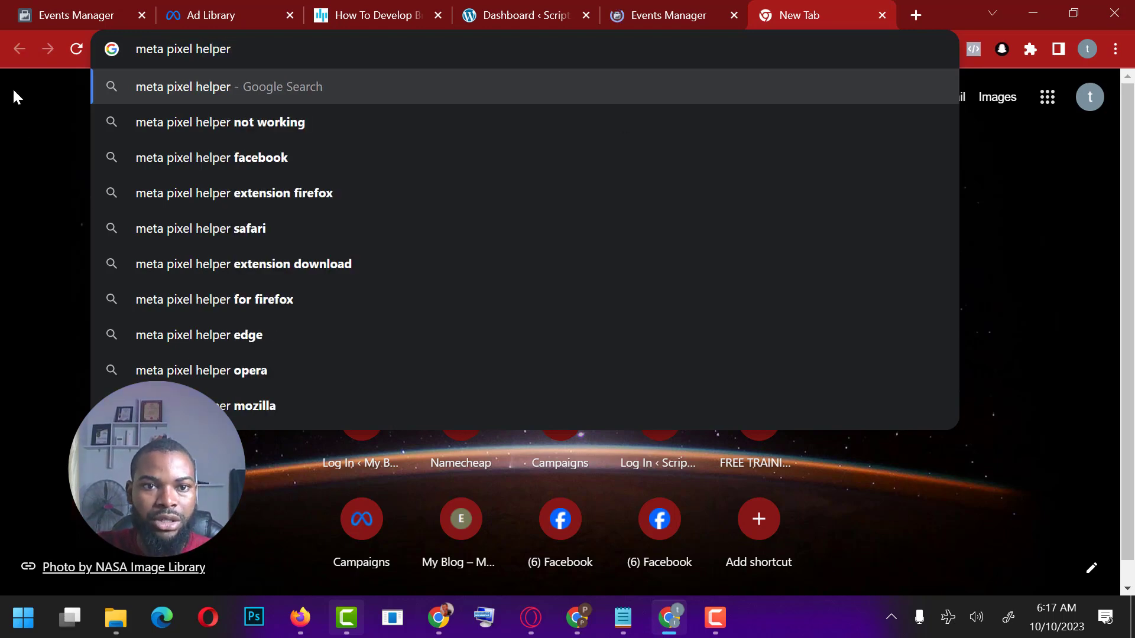
pyautogui.click(294, 93)
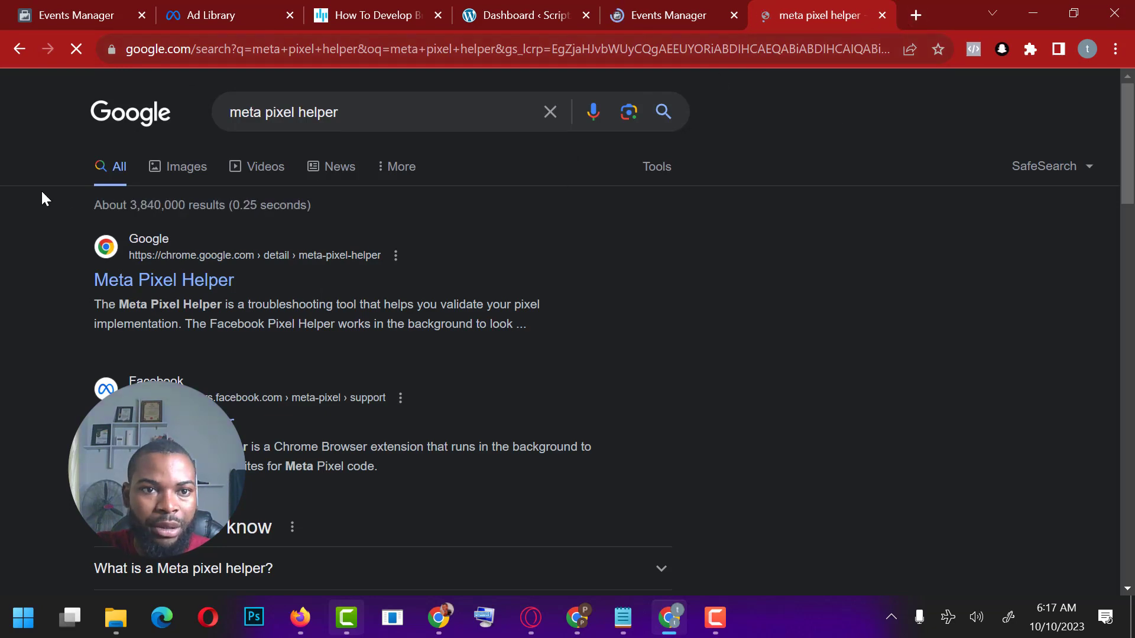
pyautogui.click(160, 281)
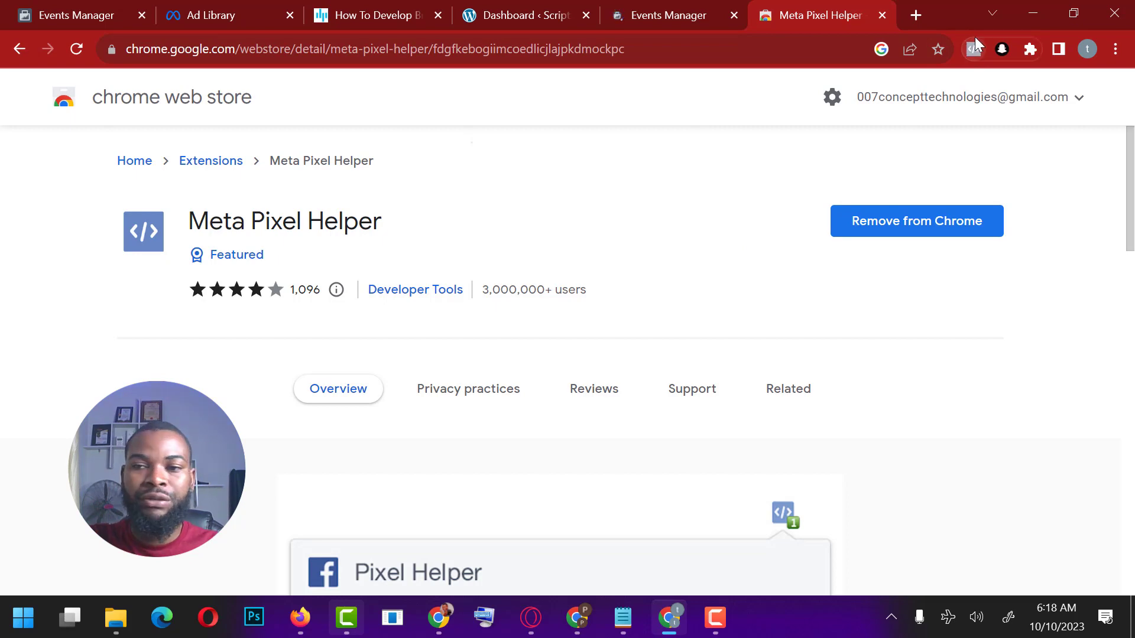
# Step: Unpin the Meta Pixel Helper extension and pin it again in the browser
pyautogui.click(1029, 48)
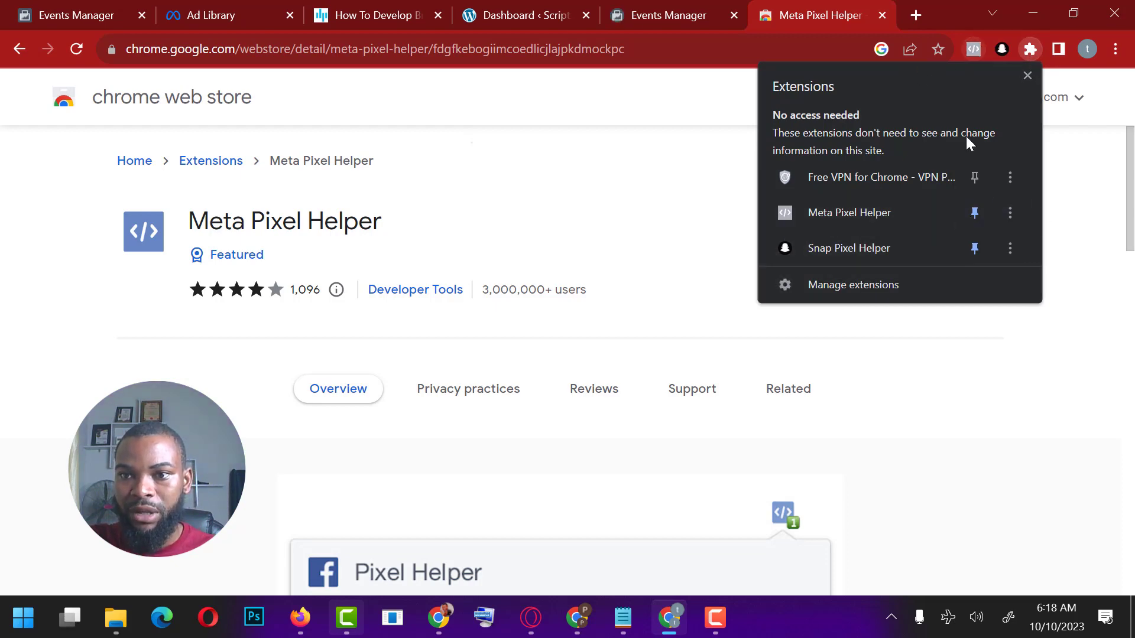
pyautogui.click(974, 212)
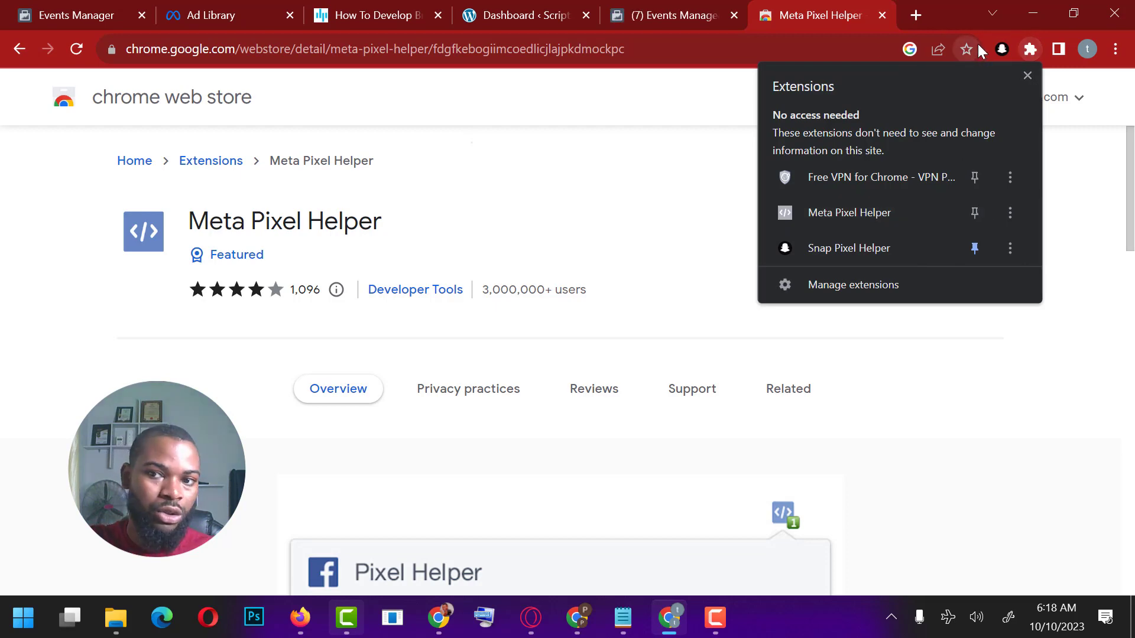
pyautogui.click(974, 214)
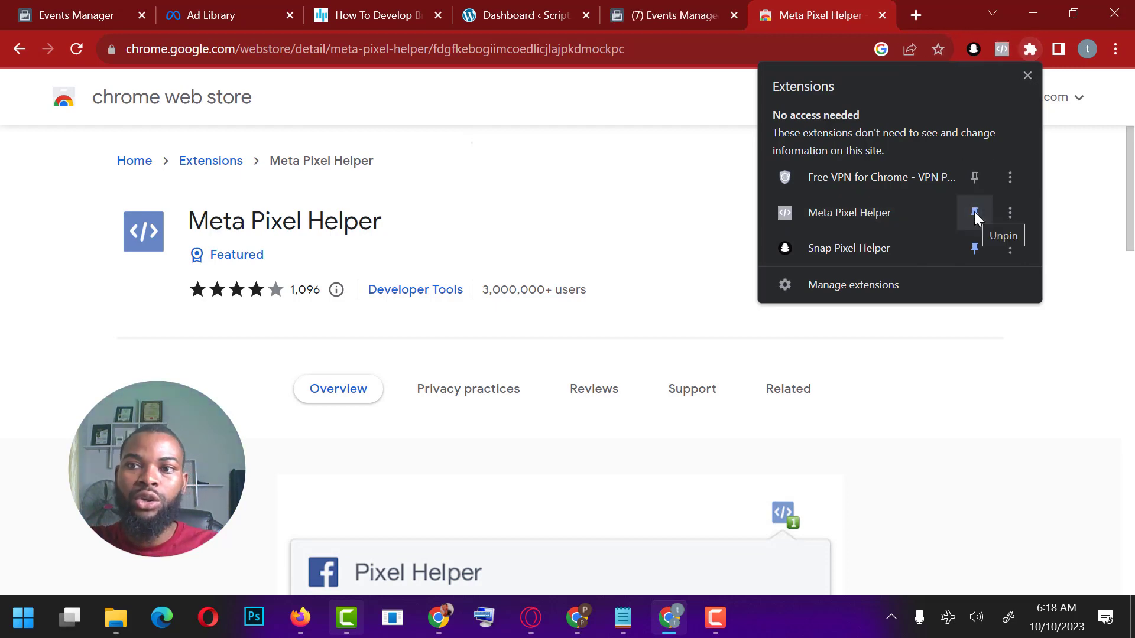
pyautogui.click(1094, 266)
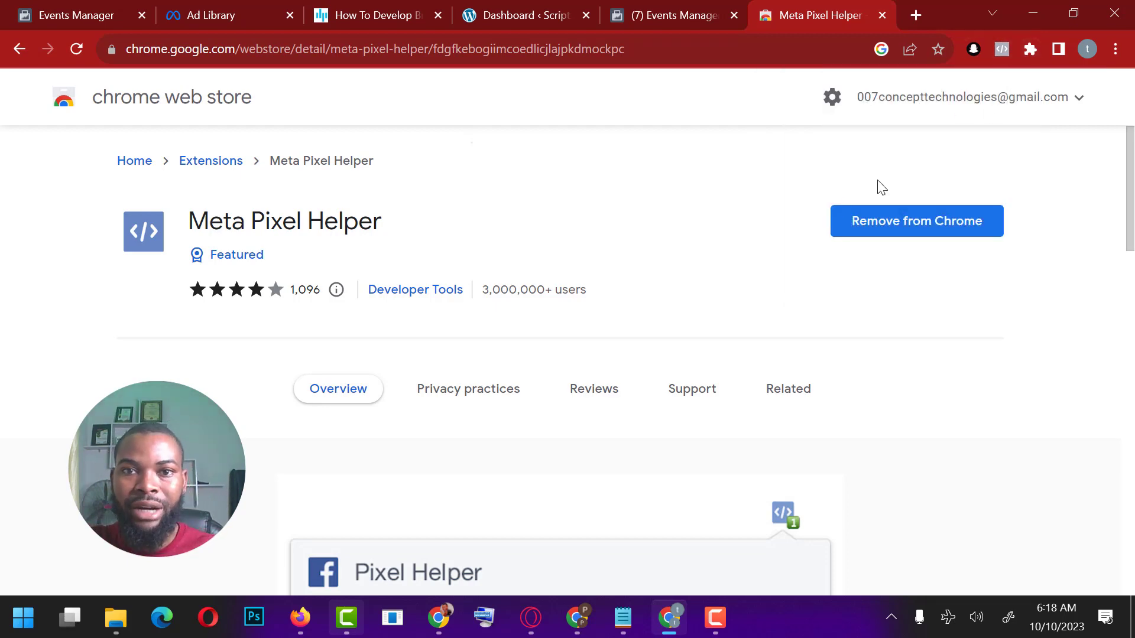
# Step: Return to the Events Manager overview and start connecting a new data source of type Web
pyautogui.click(649, 14)
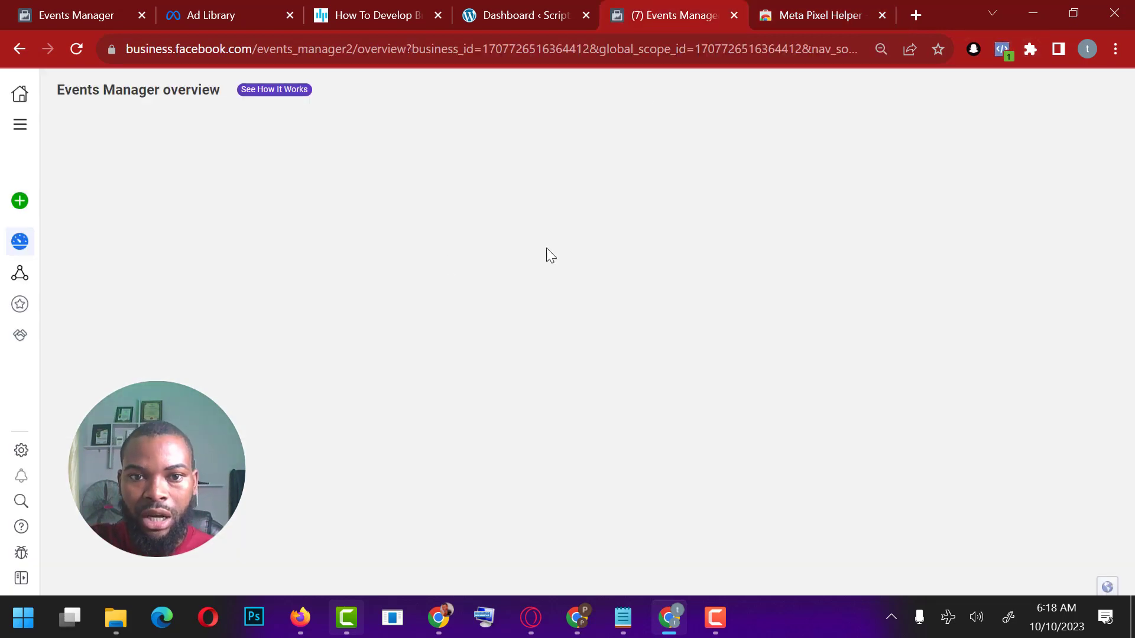
pyautogui.scroll(-1, 204, 207)
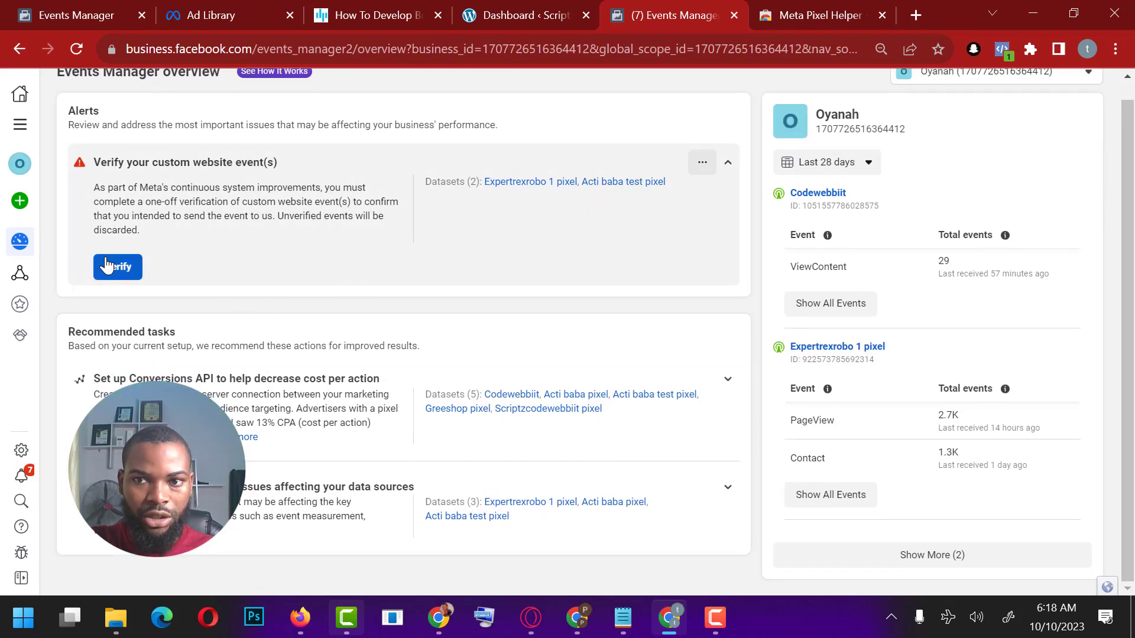
pyautogui.moveTo(87, 214)
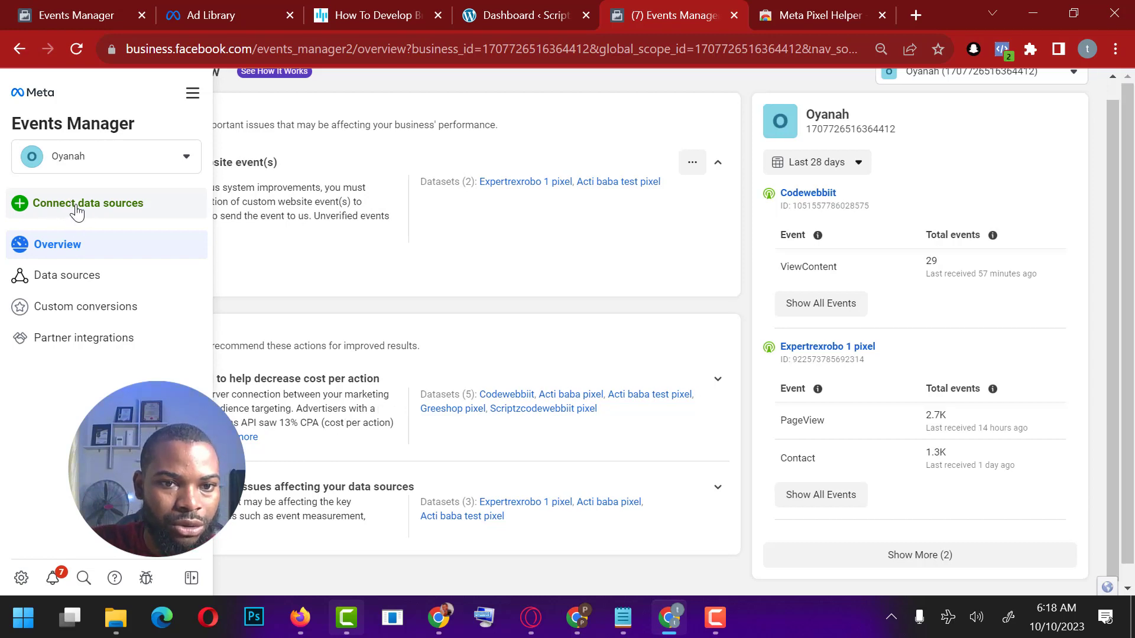
pyautogui.click(74, 208)
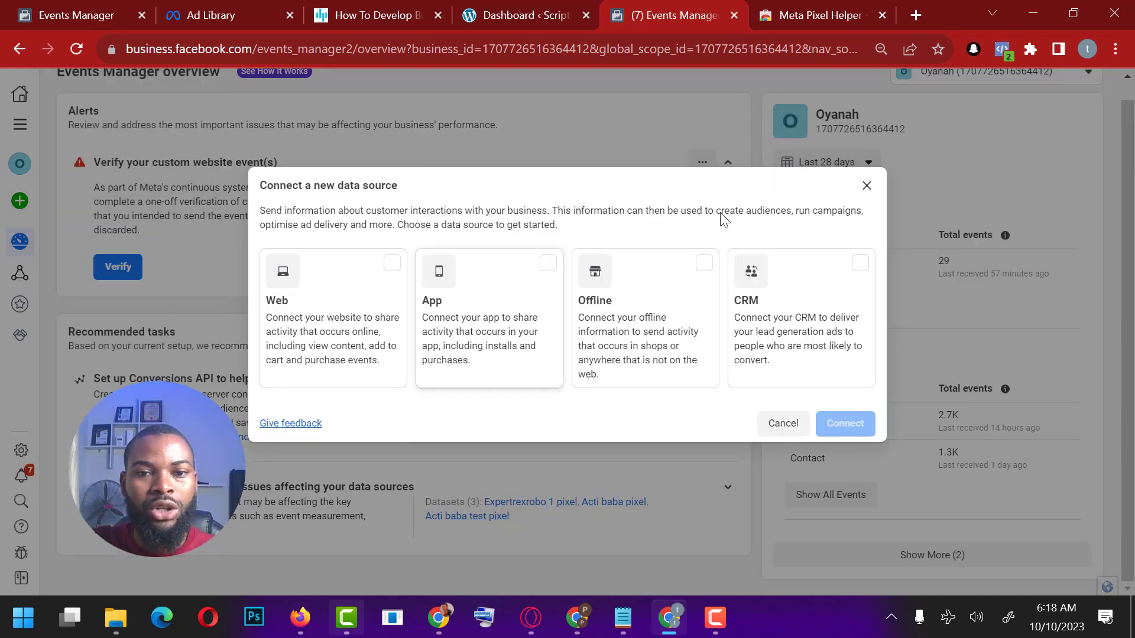
pyautogui.click(383, 271)
pyautogui.click(845, 424)
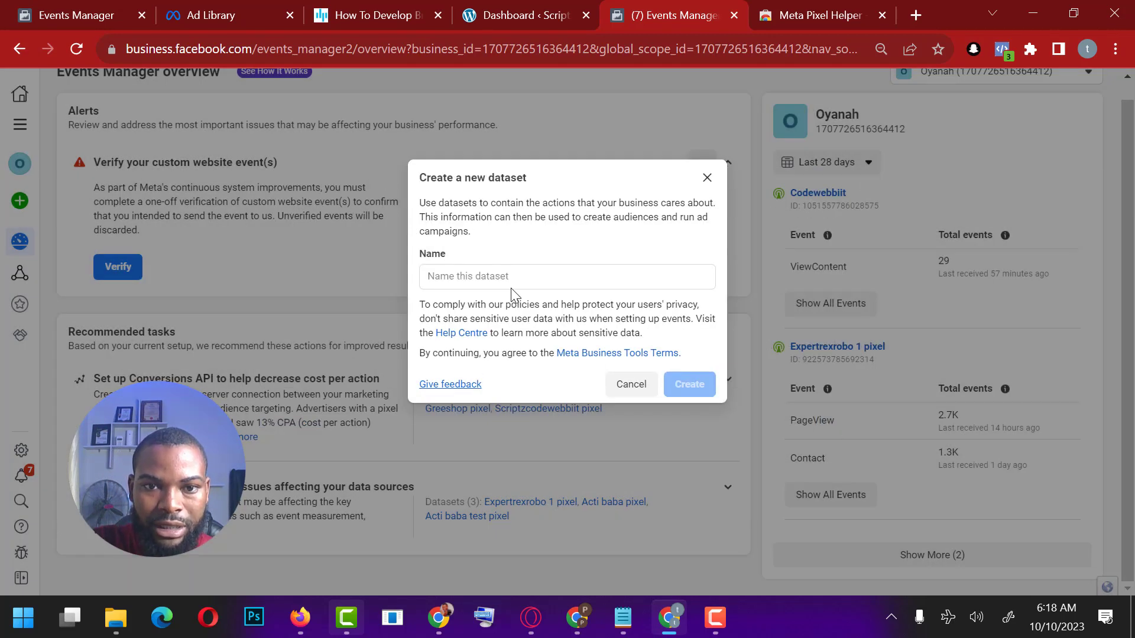
# Step: Enter "codemiracle pixel" as the new dataset's name and cancel its creation
pyautogui.click(523, 274)
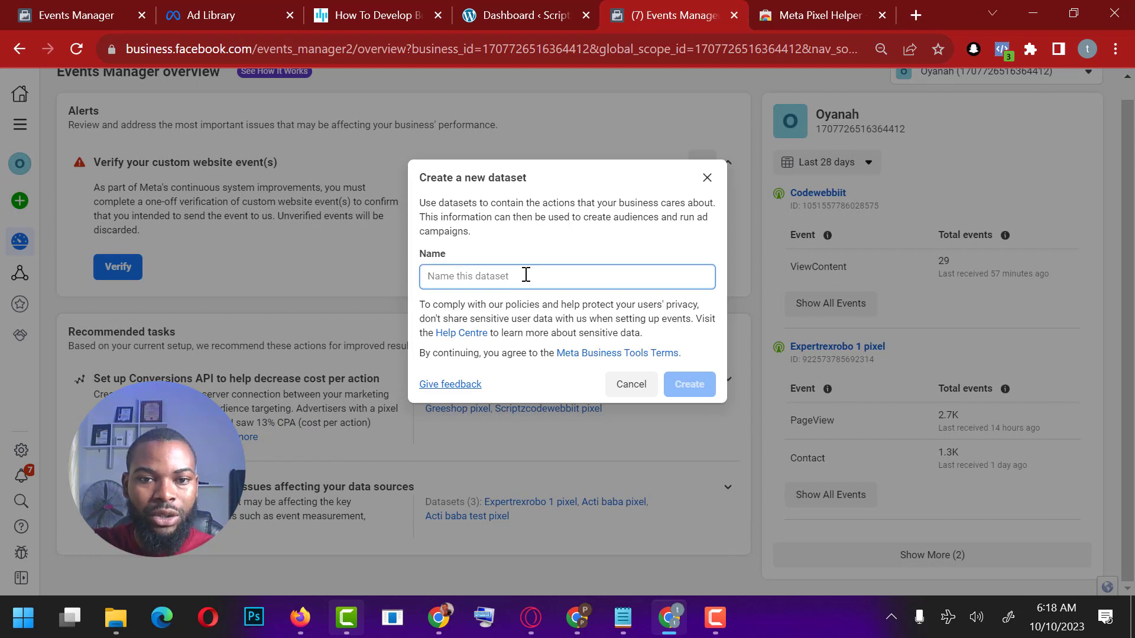
pyautogui.write('codemiracle pixel')
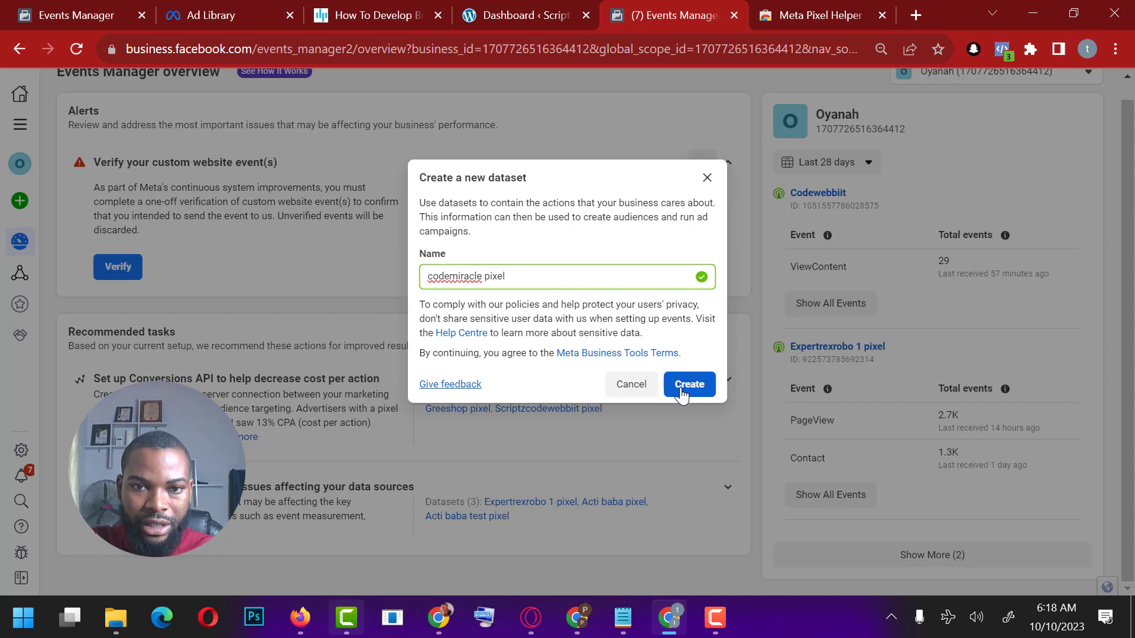
pyautogui.click(88, 14)
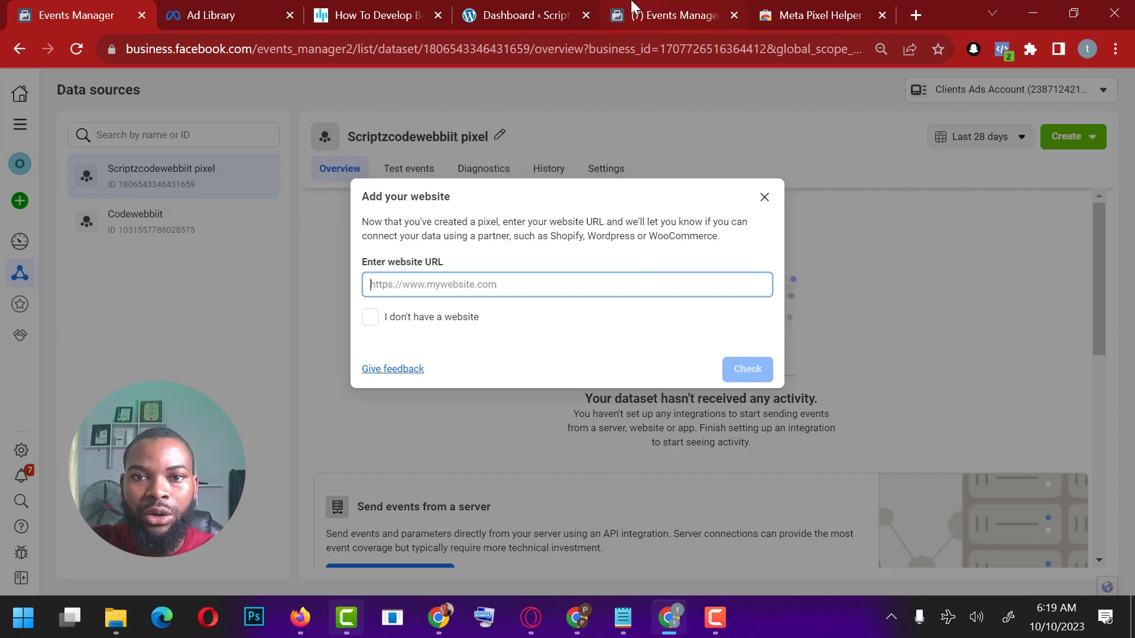
pyautogui.click(662, 16)
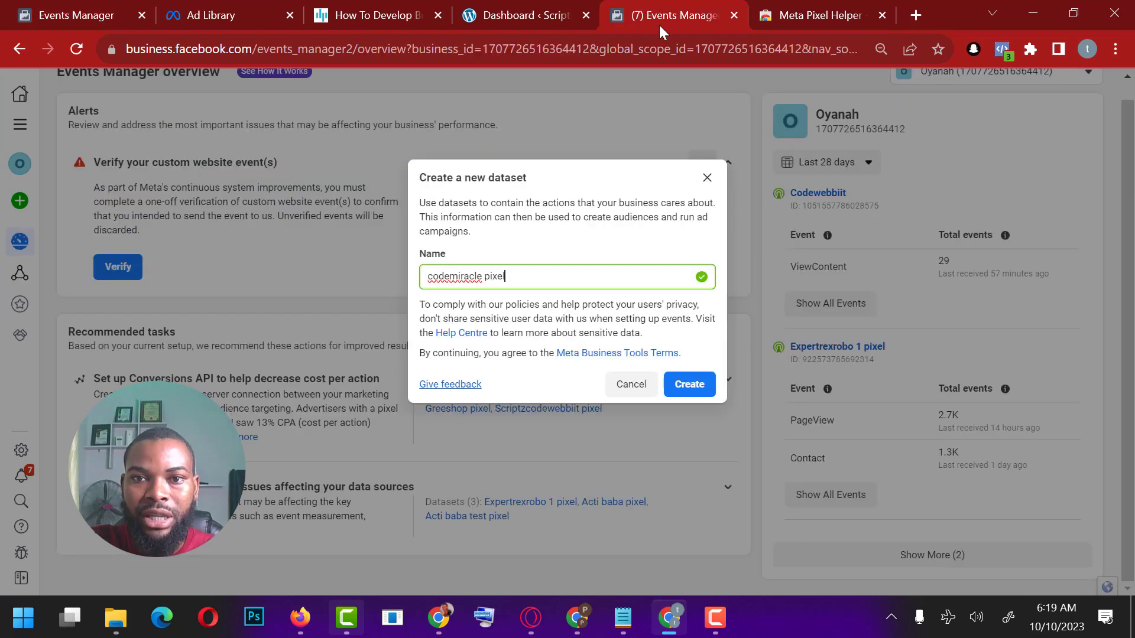
pyautogui.click(627, 384)
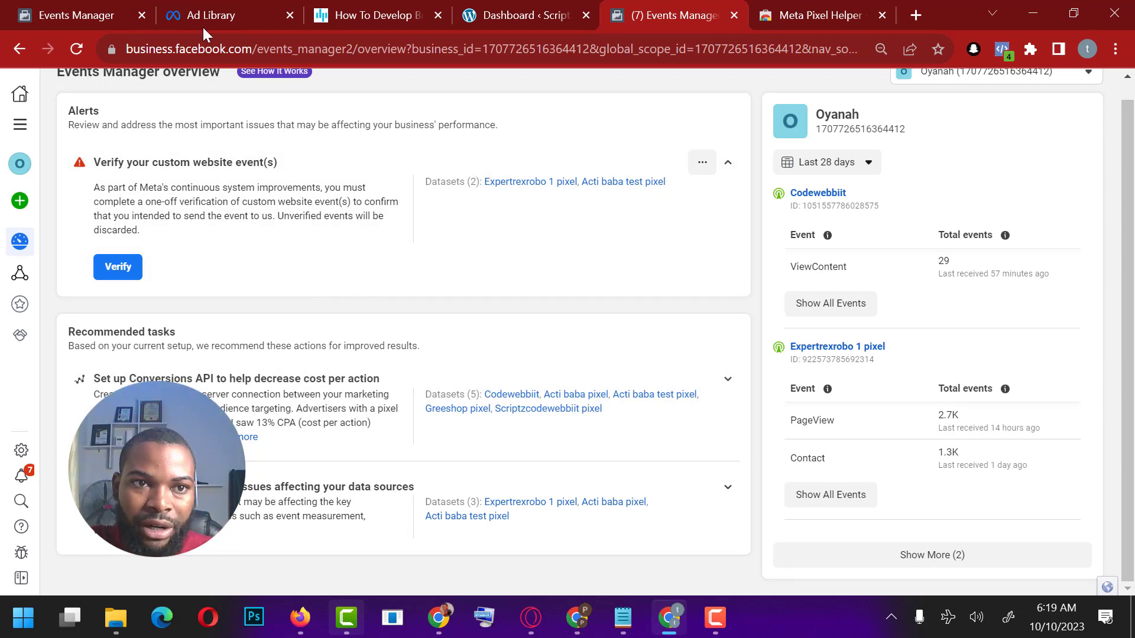
pyautogui.click(66, 8)
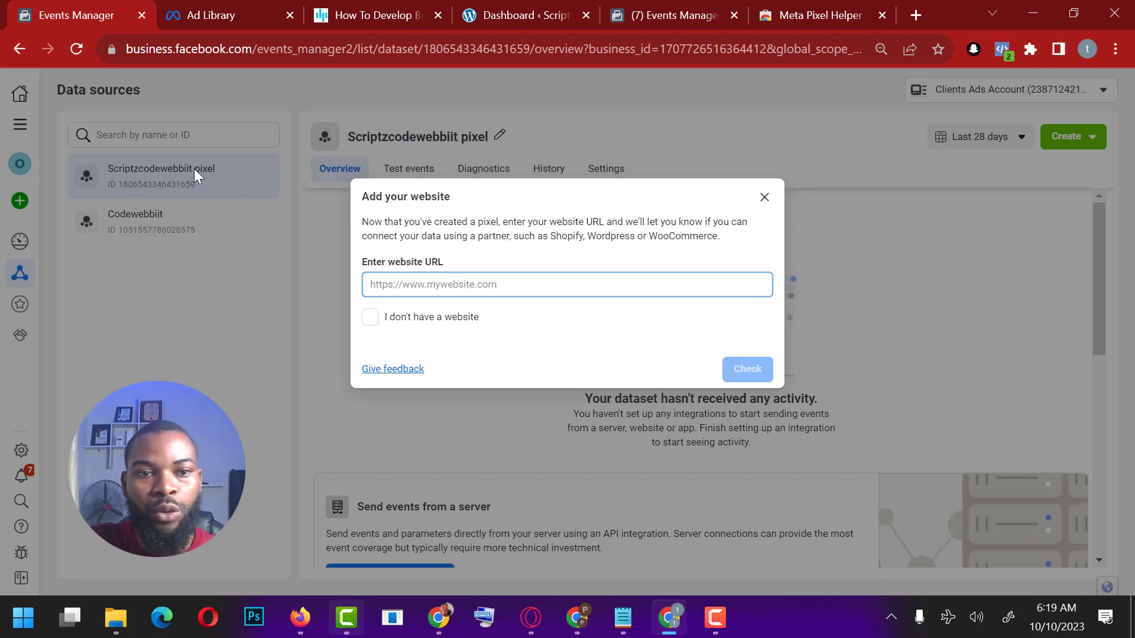
pyautogui.click(548, 6)
pyautogui.moveTo(300, 82)
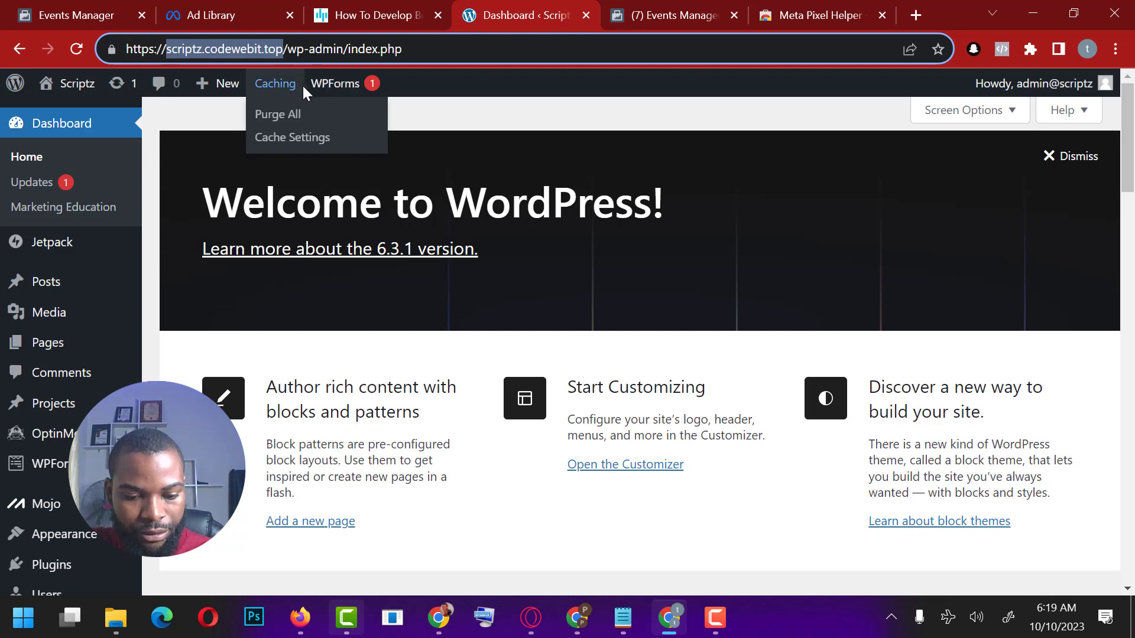
pyautogui.click(289, 49)
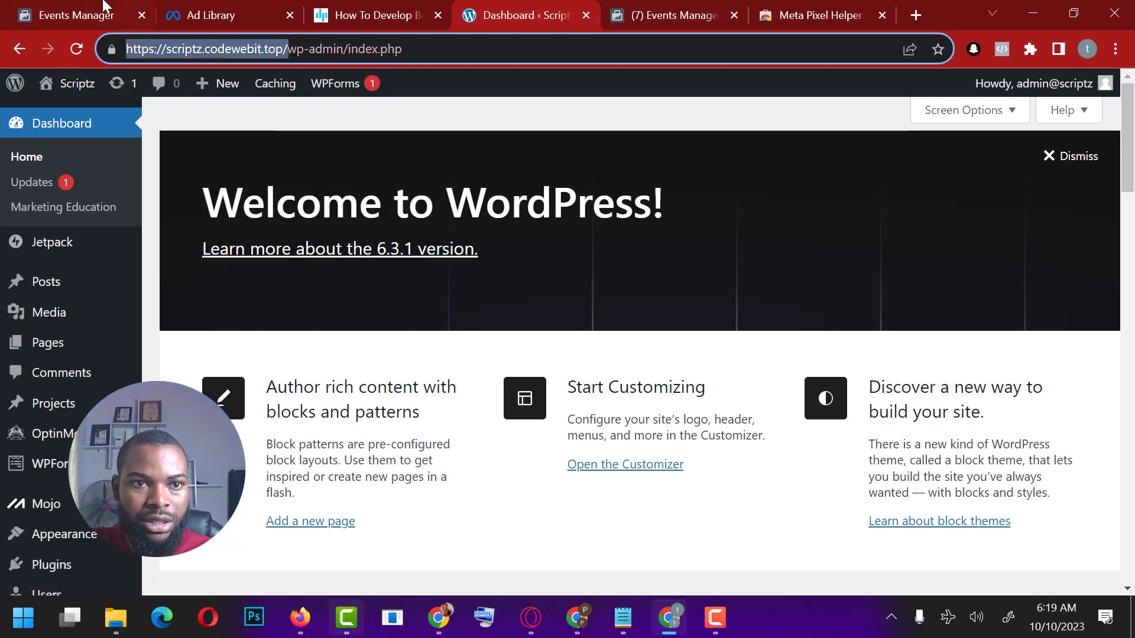
pyautogui.click(80, 13)
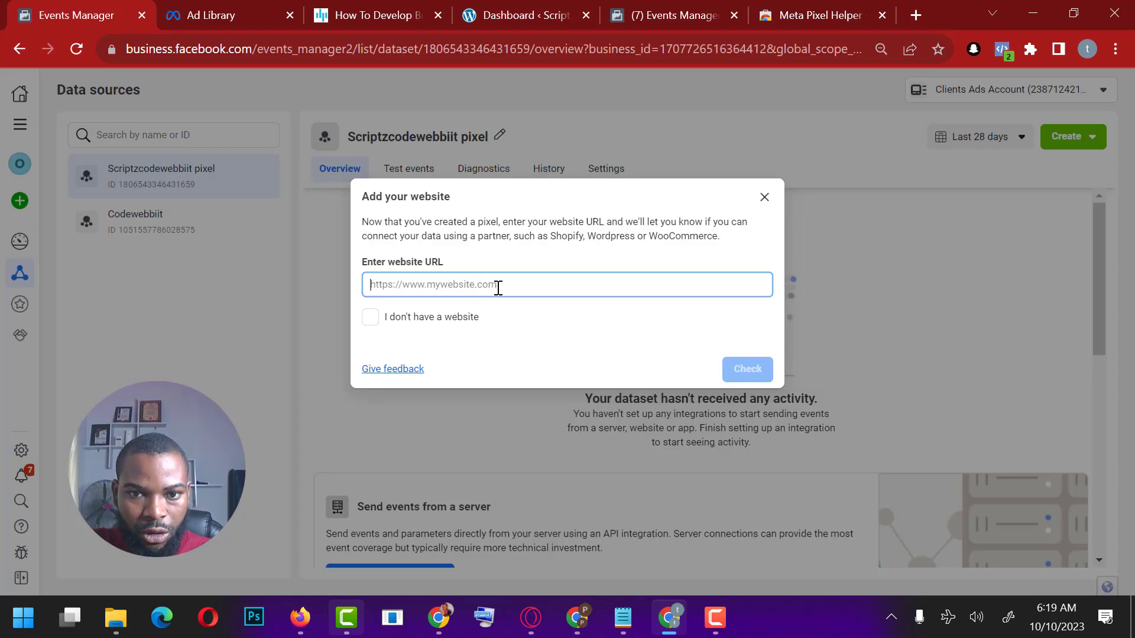
pyautogui.write('https://scriptz.codewebit.top/')
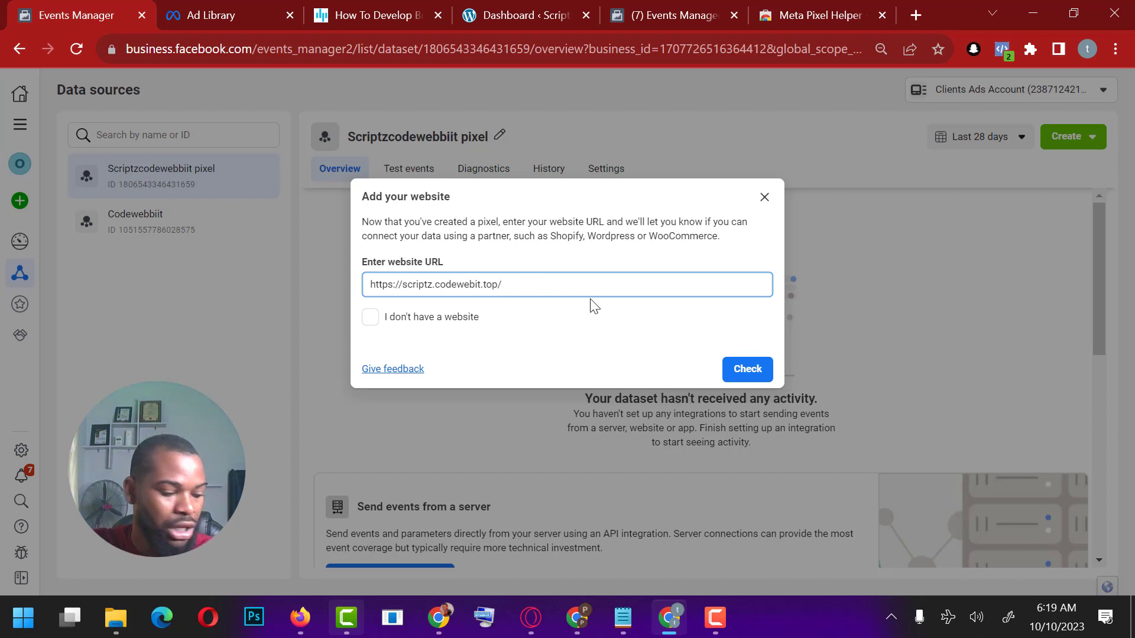
pyautogui.click(742, 373)
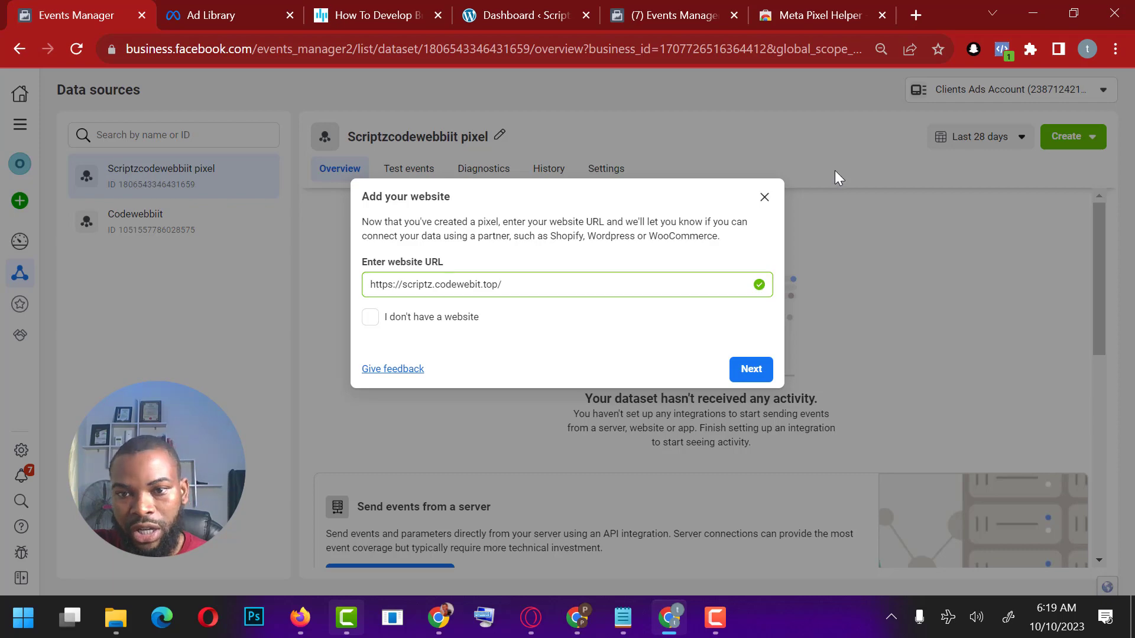
# Step: Accept the website URL, choose guided setup, and go through the setup questions, skipping the ad budget and cloud provider ones
pyautogui.click(750, 368)
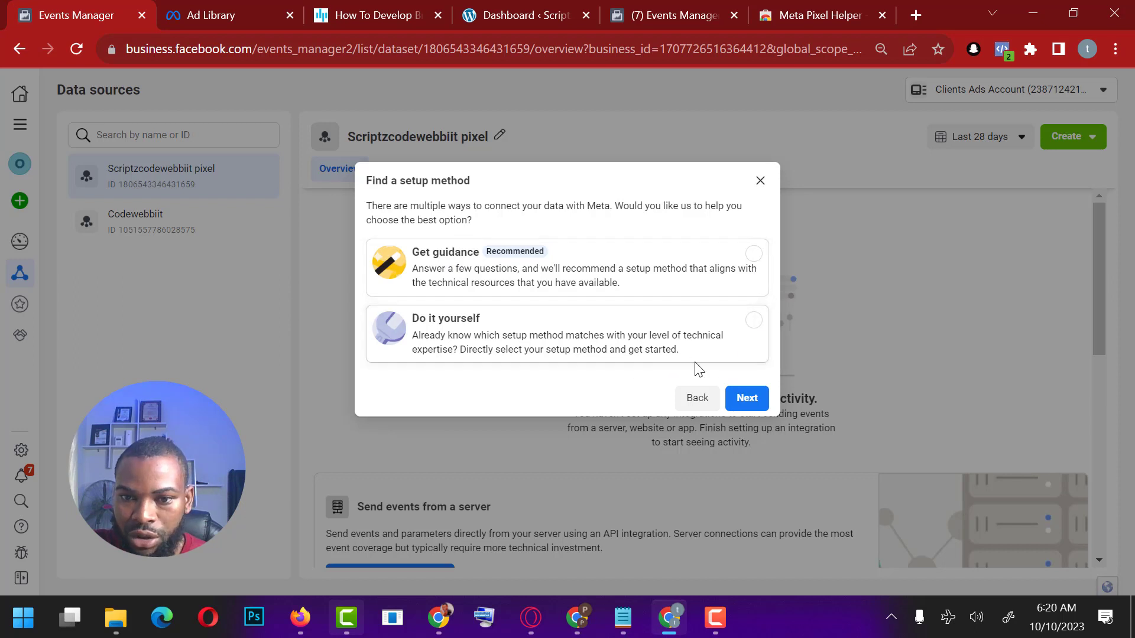
pyautogui.click(741, 399)
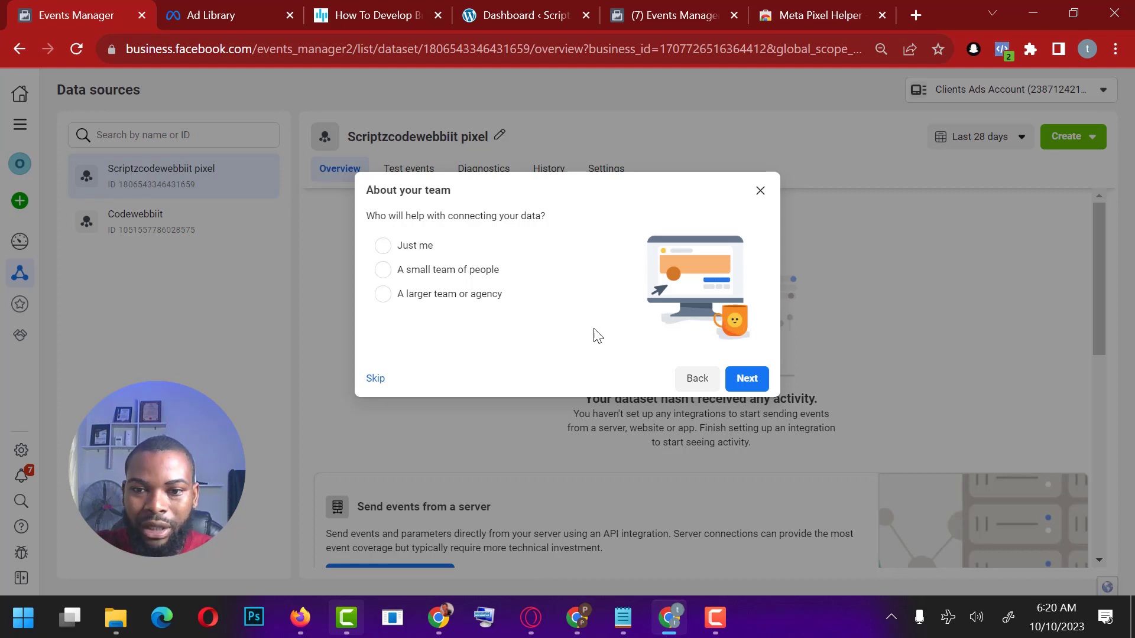
pyautogui.click(744, 385)
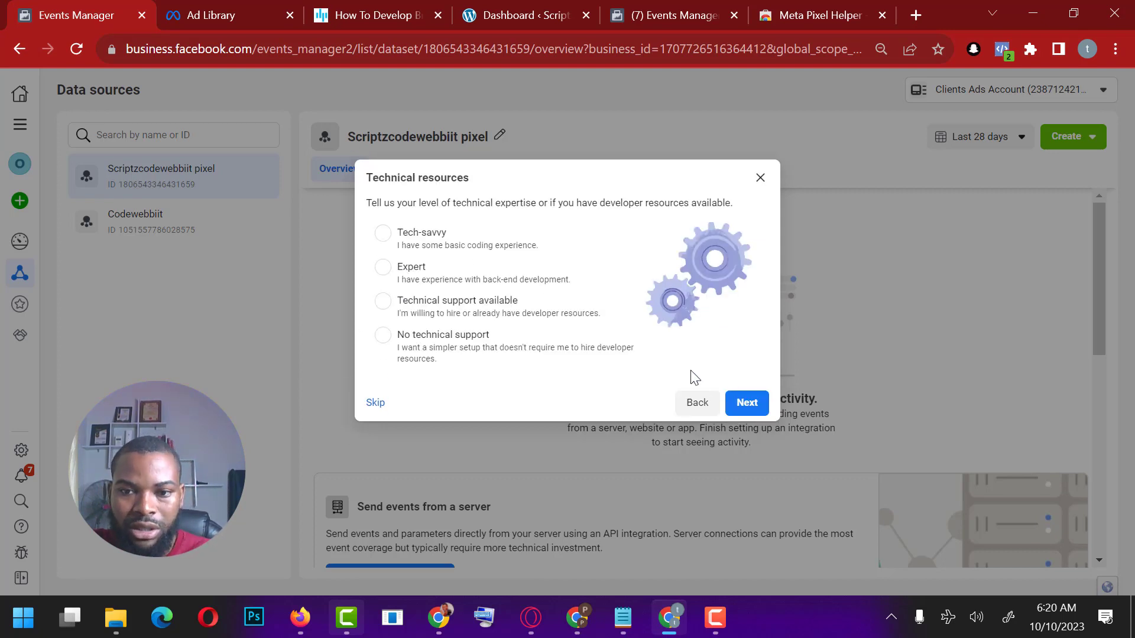
pyautogui.click(746, 402)
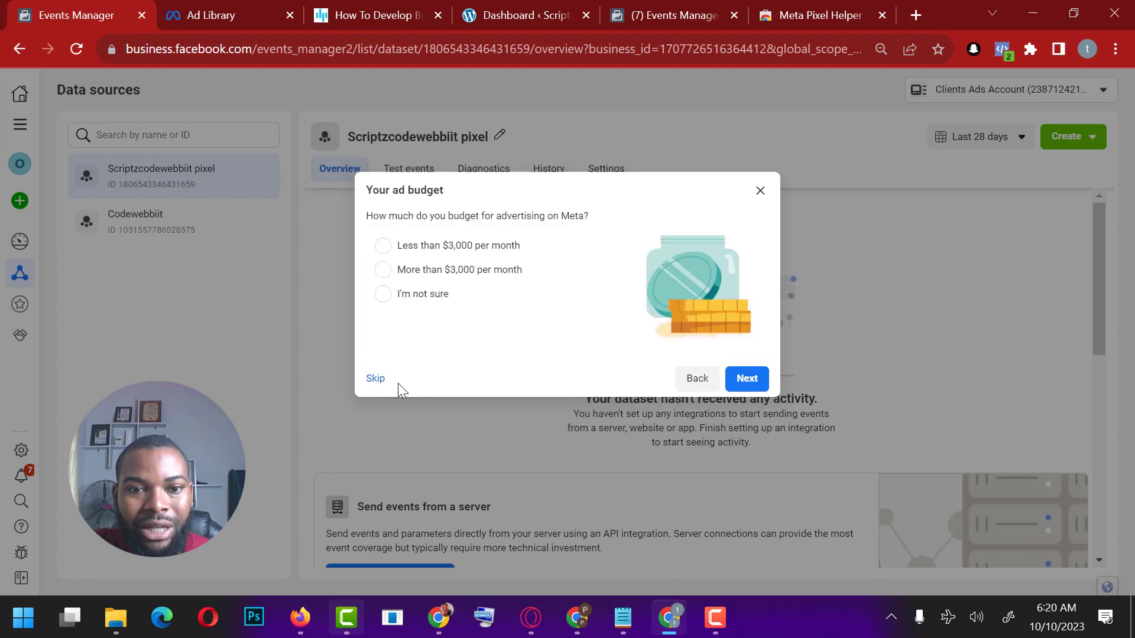
pyautogui.click(375, 381)
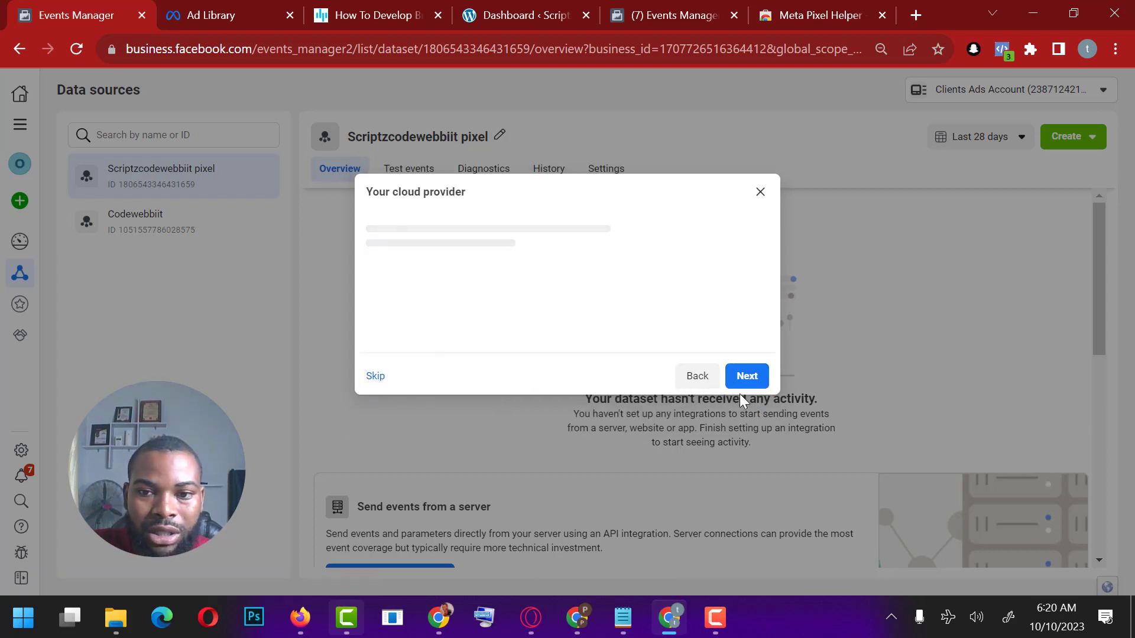
pyautogui.click(375, 377)
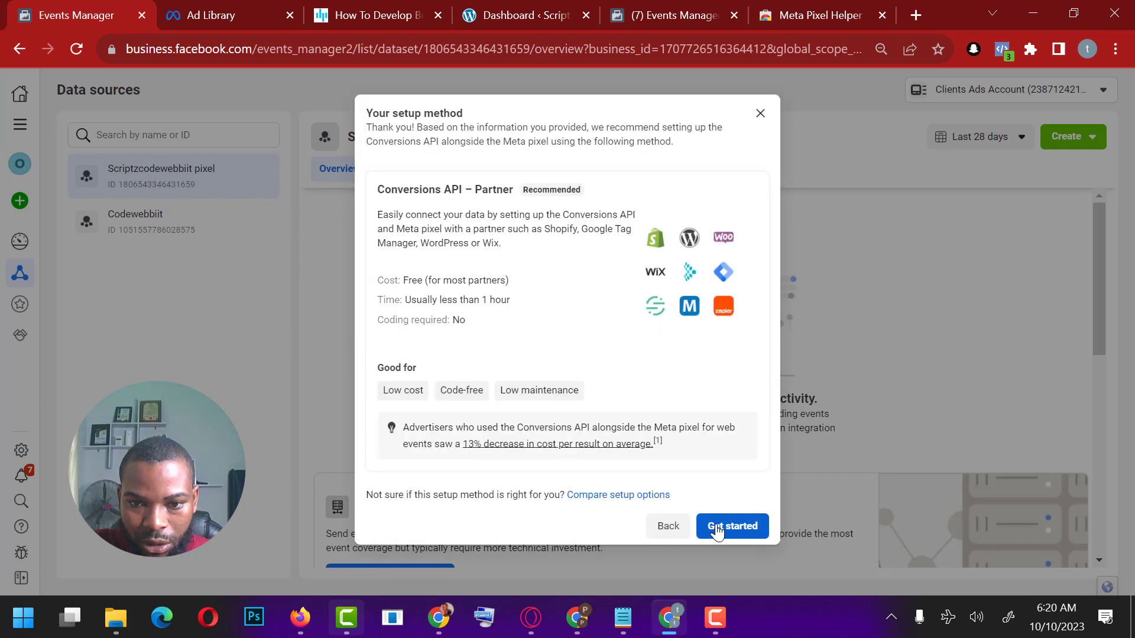
# Step: Start the recommended Conversions API partner setup, look through the available partners, and close the partner selection
pyautogui.click(725, 520)
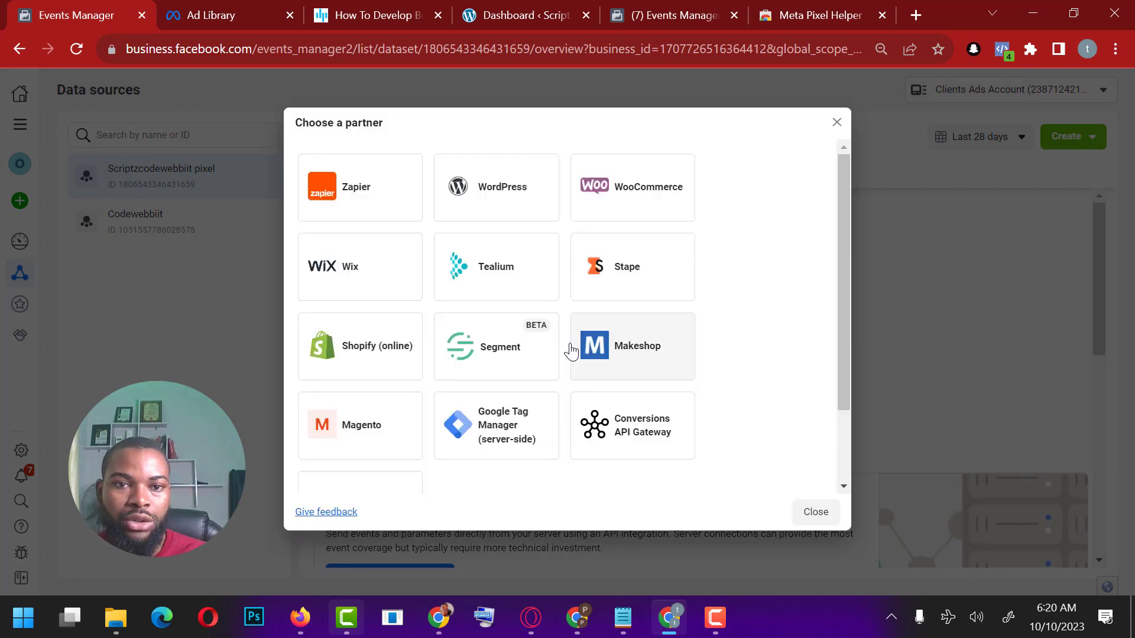
pyautogui.scroll(-2, 602, 308)
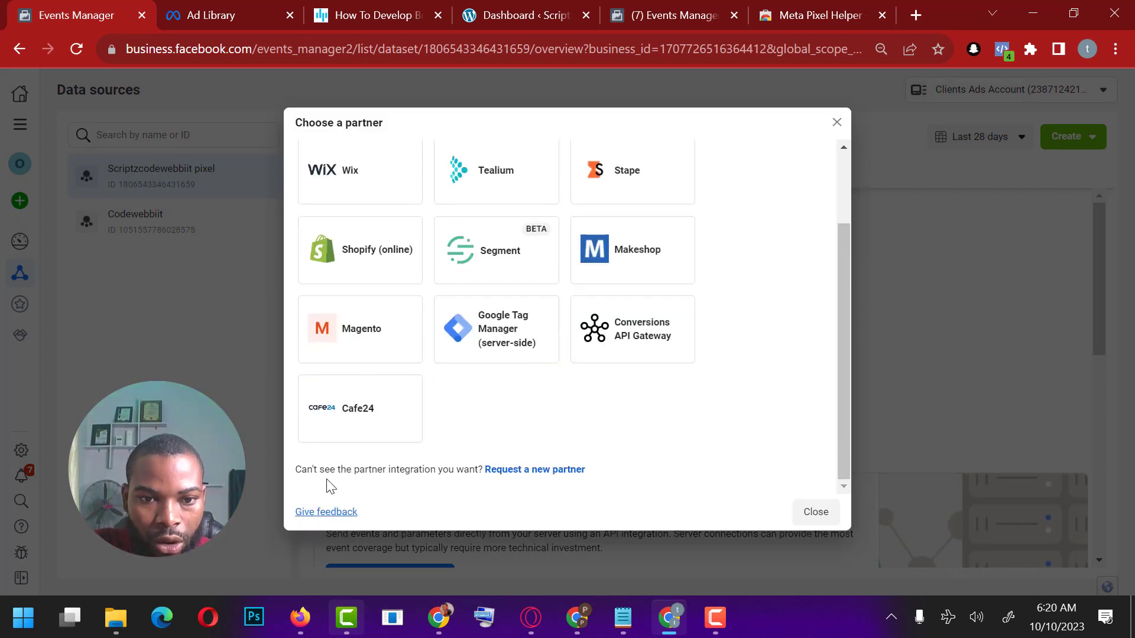
pyautogui.click(807, 517)
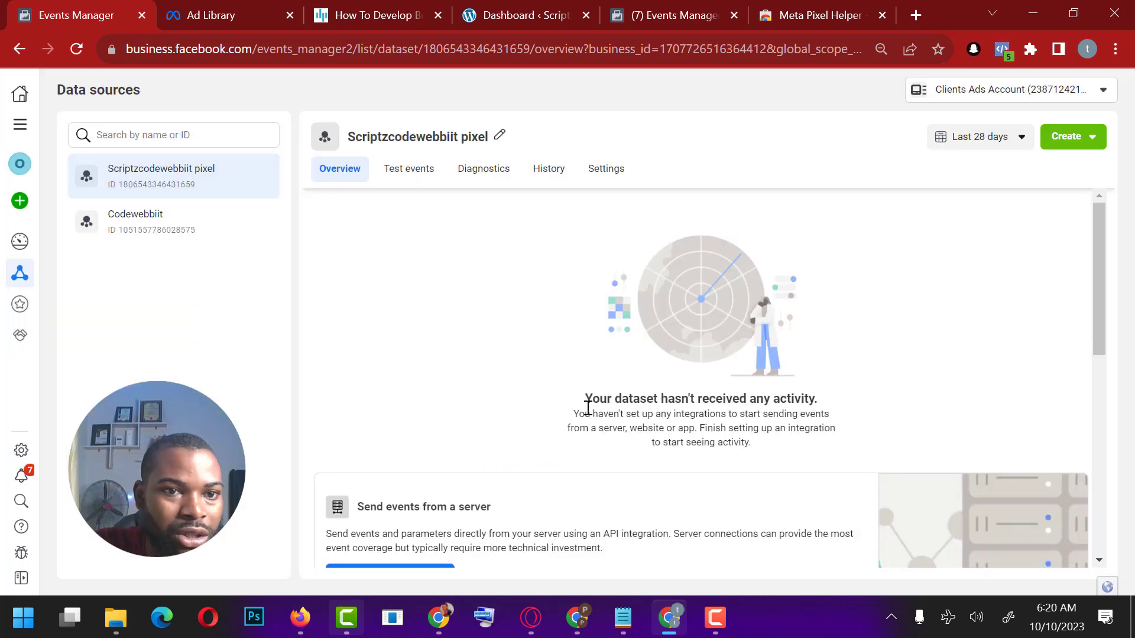
# Step: Review the Scriptzcodewebbiit pixel's connection options, view the manual base code installation page, and return to the dataset overview
pyautogui.scroll(-8, 625, 423)
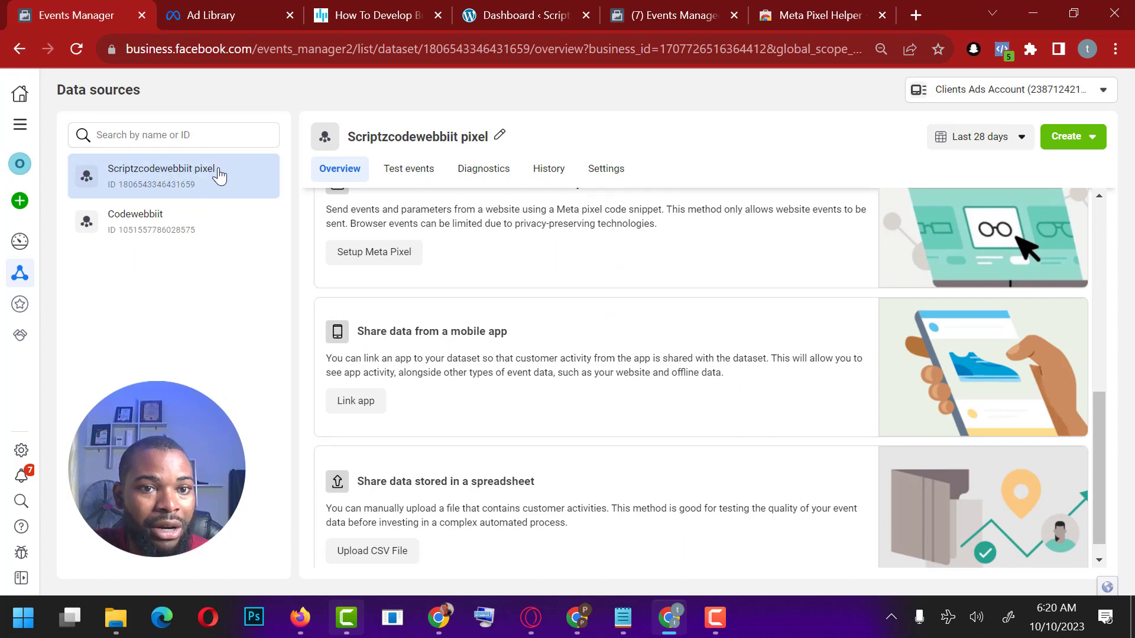
pyautogui.moveTo(217, 174); pyautogui.dragTo(106, 173)
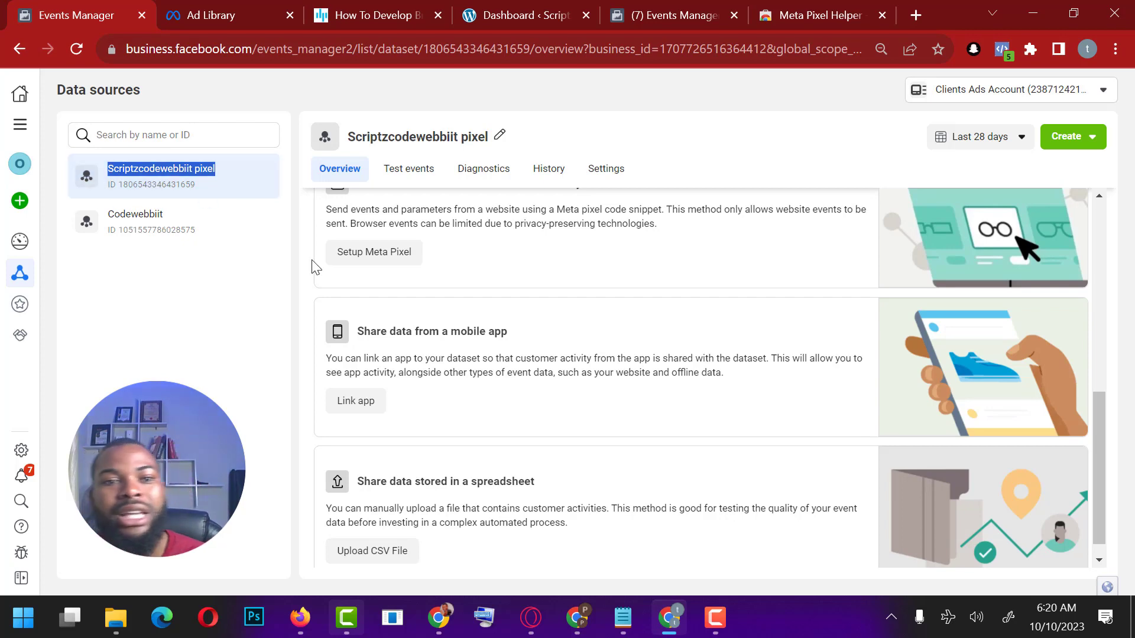
pyautogui.scroll(-1, 504, 420)
pyautogui.scroll(4, 438, 441)
pyautogui.scroll(-4, 666, 420)
pyautogui.scroll(4, 412, 420)
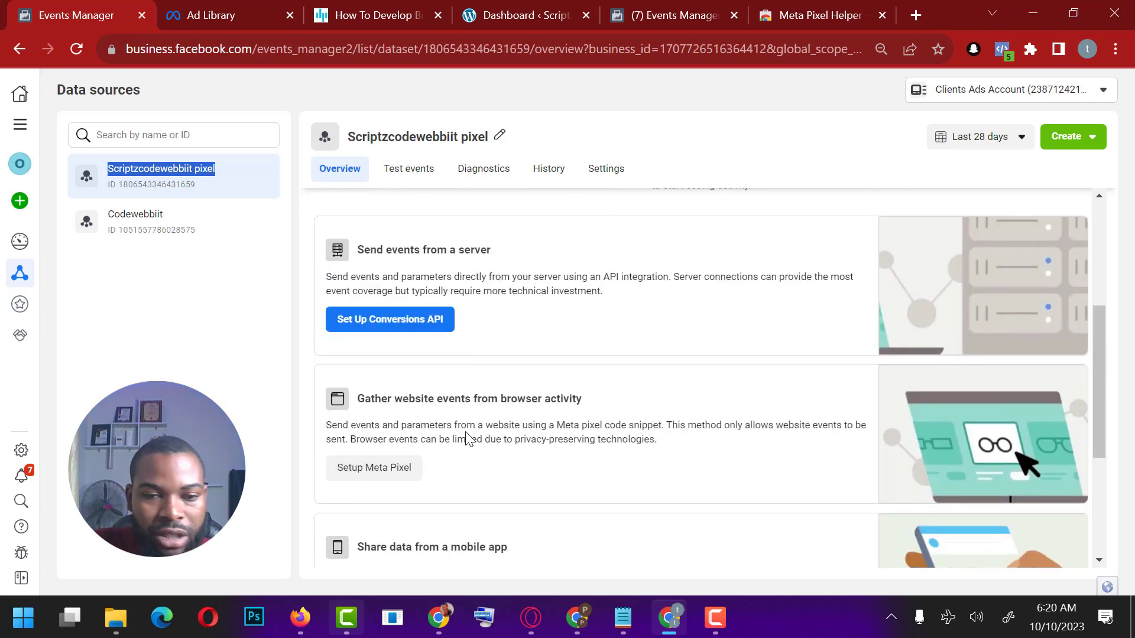
pyautogui.click(367, 470)
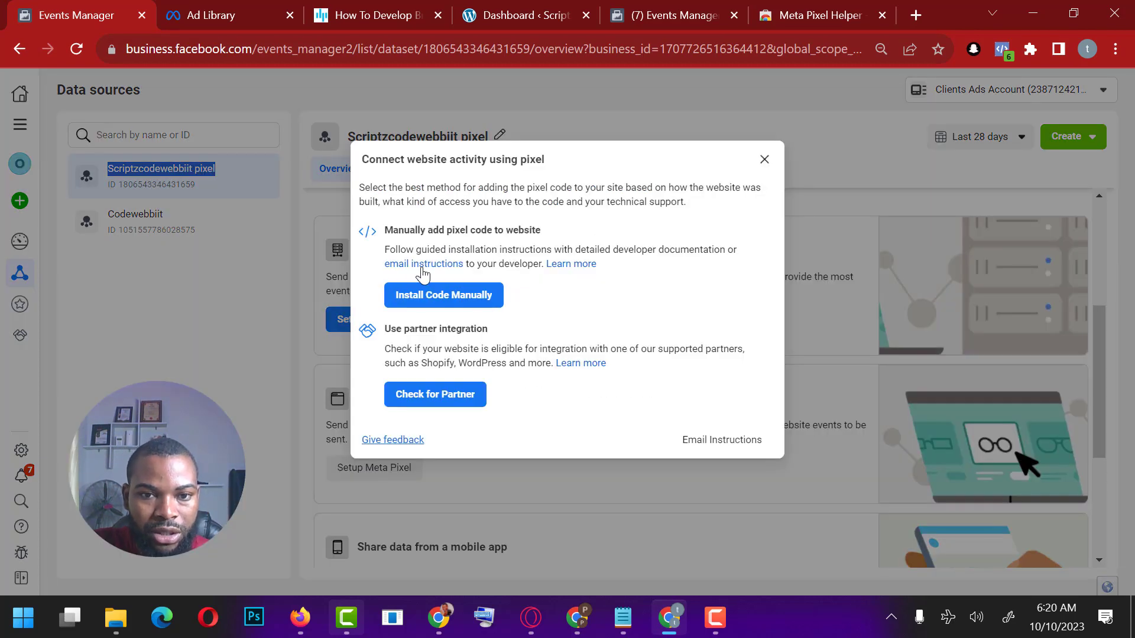
pyautogui.click(441, 295)
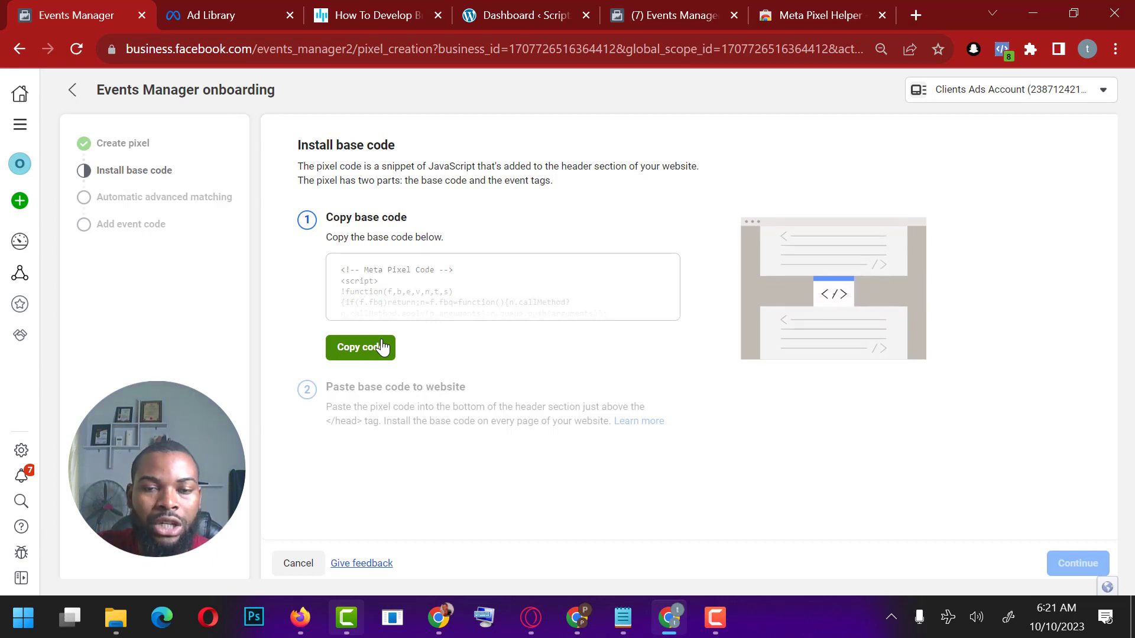
pyautogui.click(20, 49)
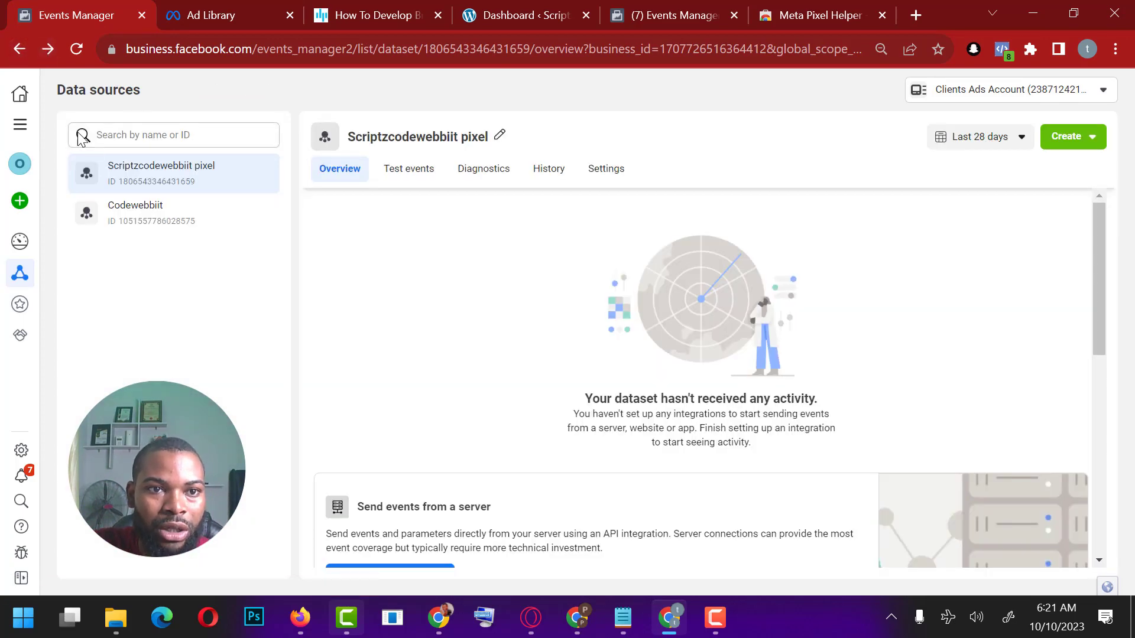
# Step: Copy the Scriptzcodewebbiit pixel's ID from the data sources list
pyautogui.moveTo(209, 182); pyautogui.dragTo(118, 183)
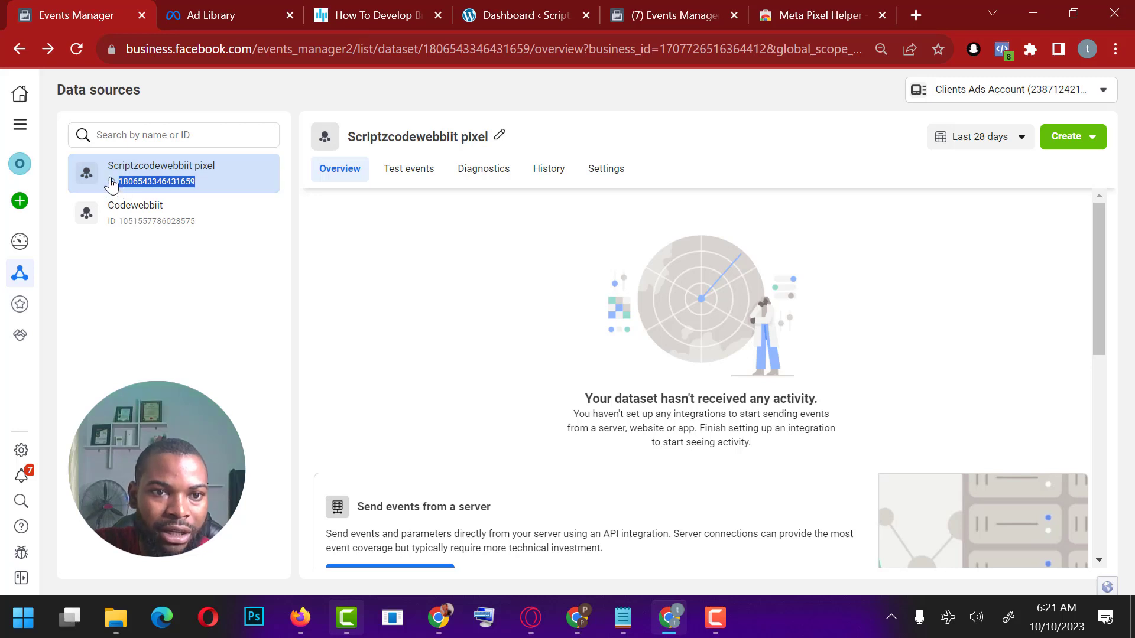
pyautogui.rightClick(170, 182)
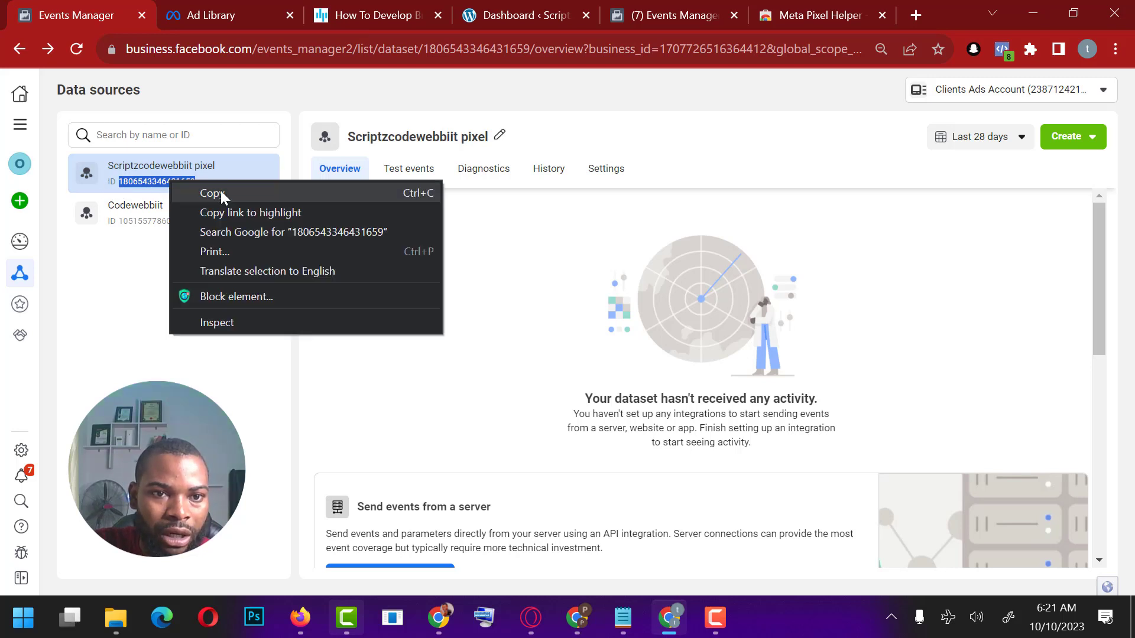
pyautogui.click(230, 193)
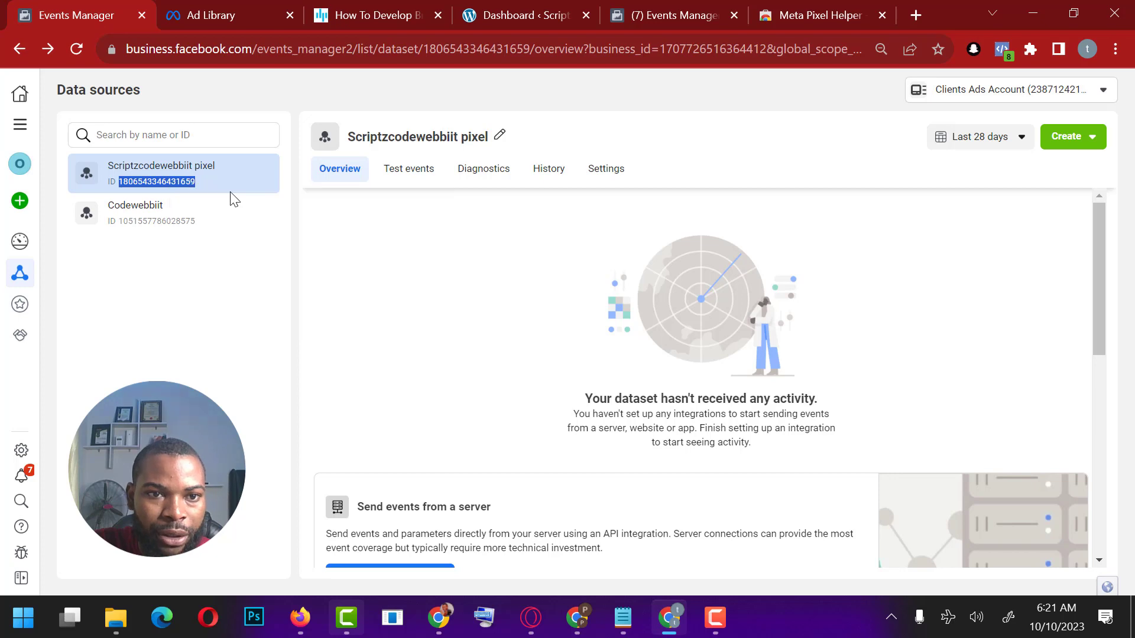
# Step: Switch to the WordPress dashboard, open the installed plugins list, and look through it
pyautogui.click(515, 10)
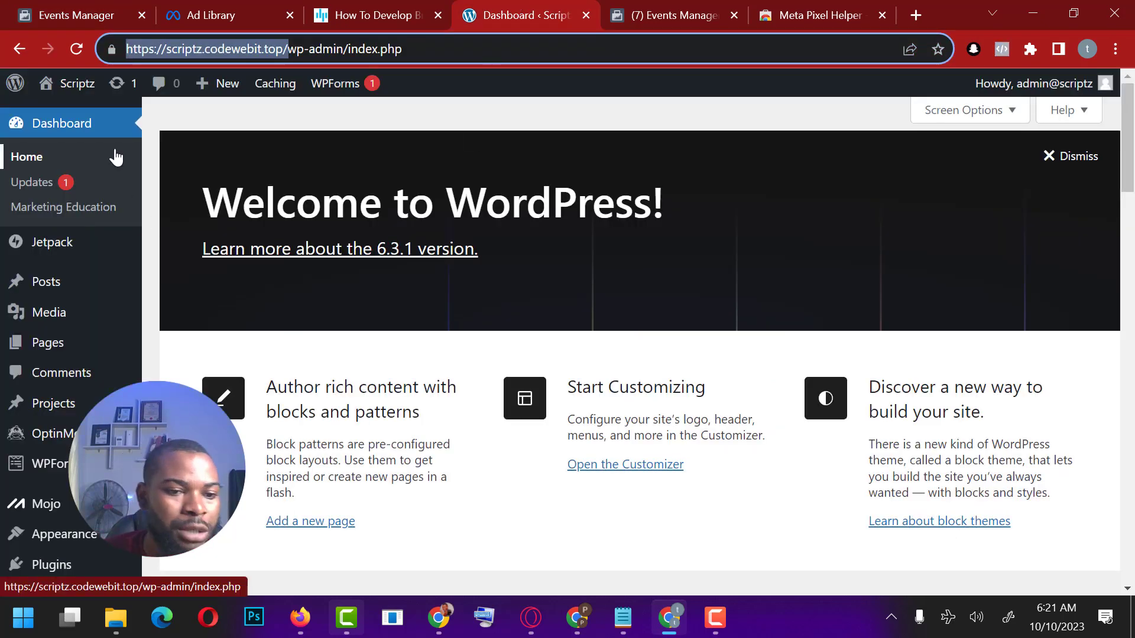
pyautogui.scroll(-4, 71, 147)
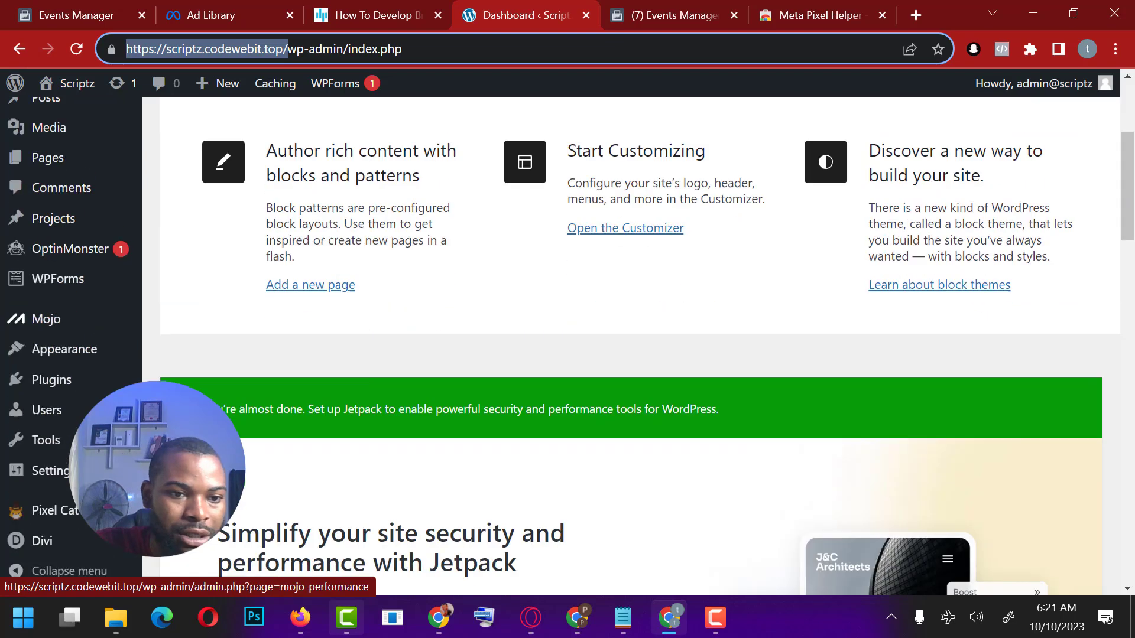
pyautogui.scroll(-4, 69, 509)
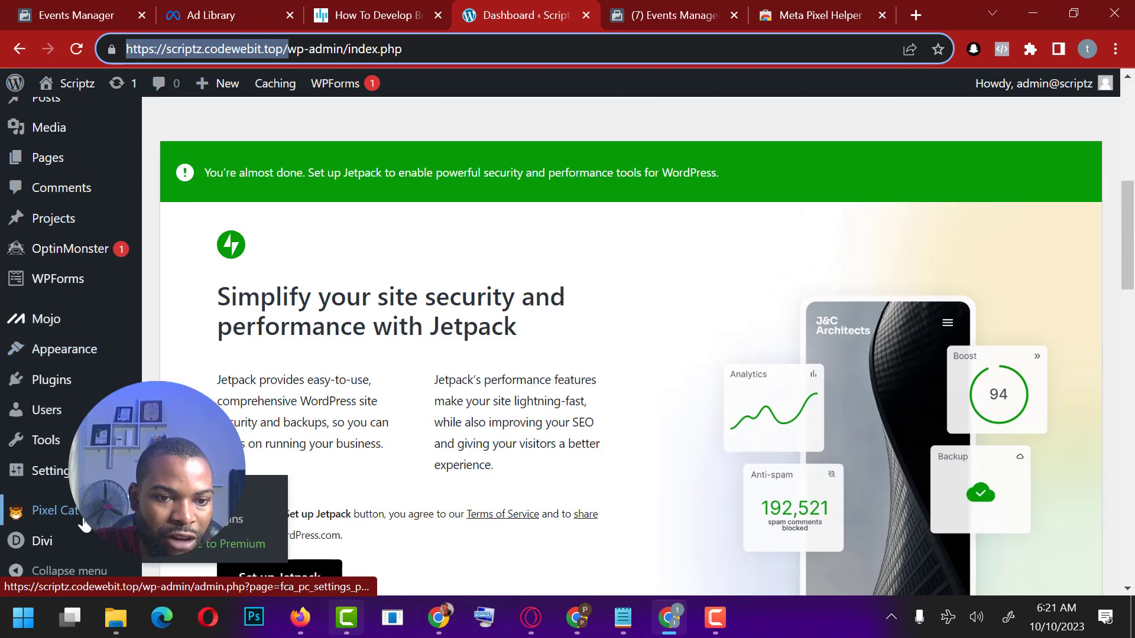
pyautogui.click(53, 385)
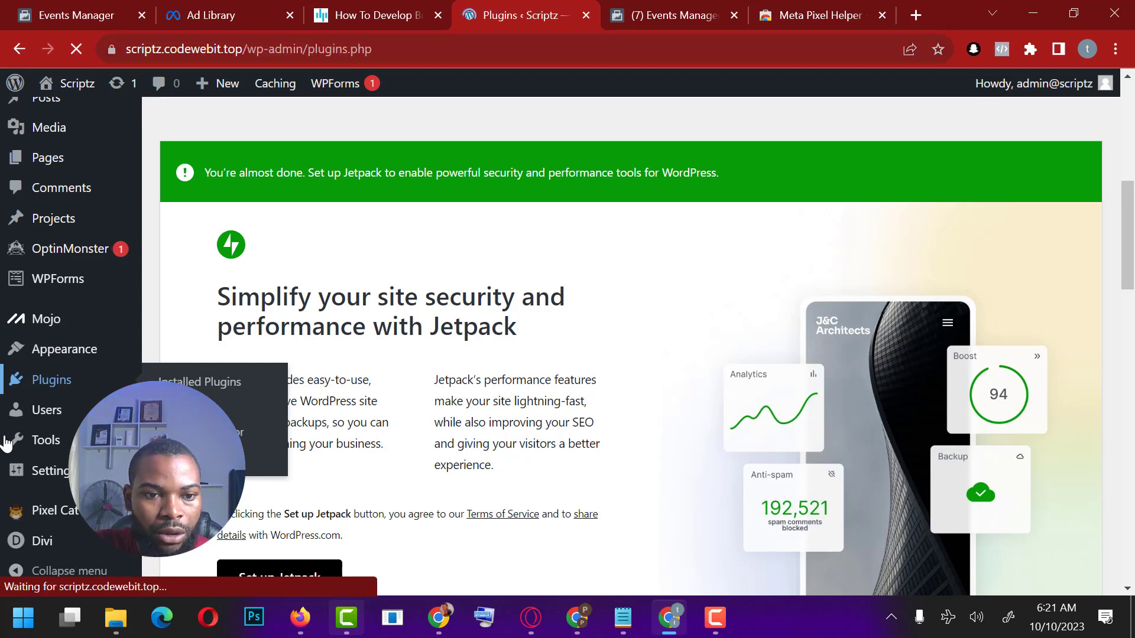
pyautogui.scroll(6, 486, 400)
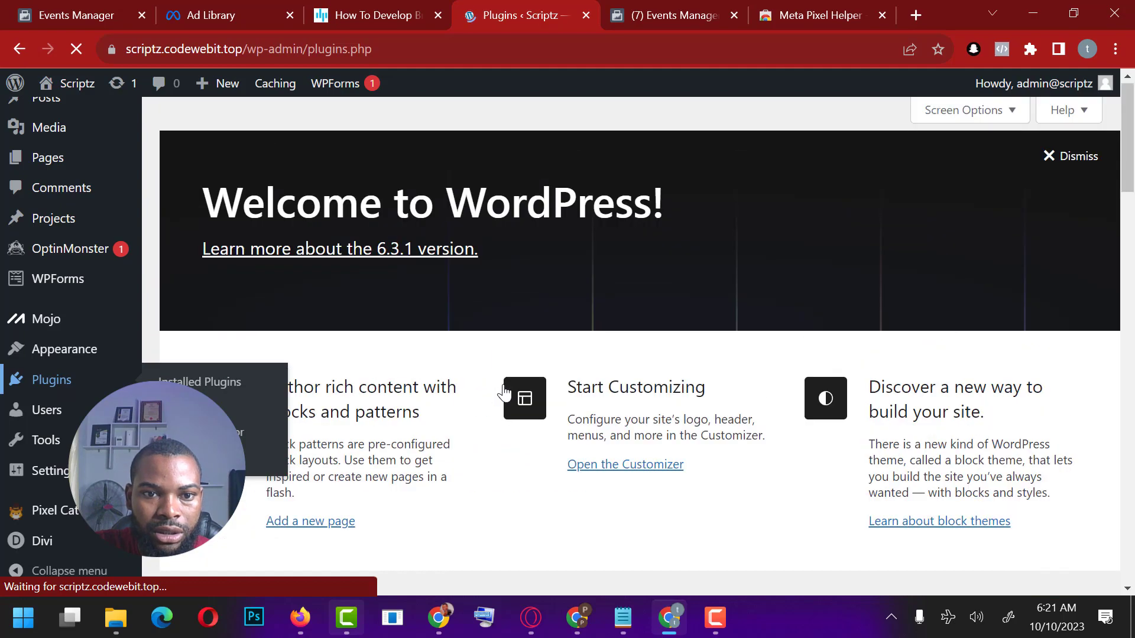
pyautogui.scroll(-9, 496, 402)
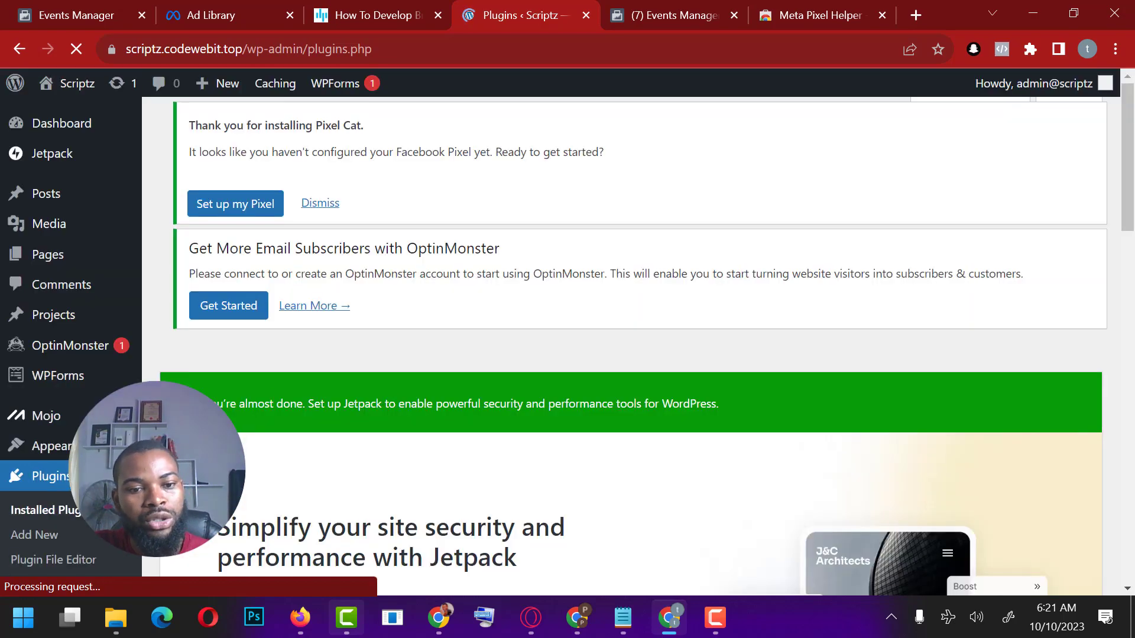
pyautogui.scroll(-11, 509, 401)
pyautogui.scroll(3, 482, 375)
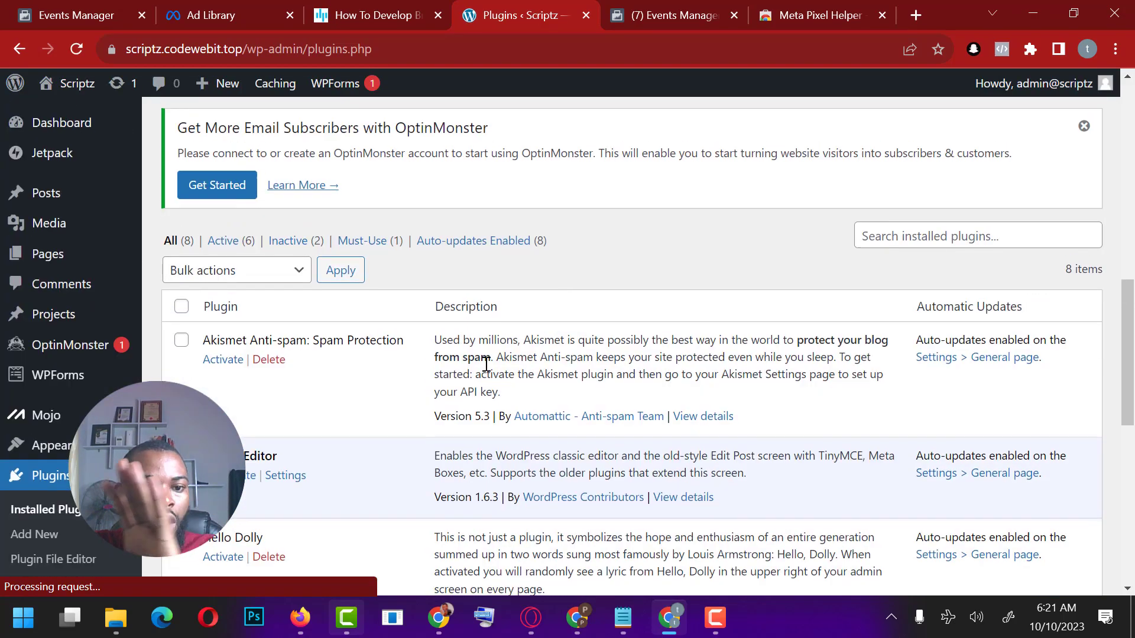
pyautogui.scroll(-7, 486, 365)
pyautogui.scroll(15, 502, 314)
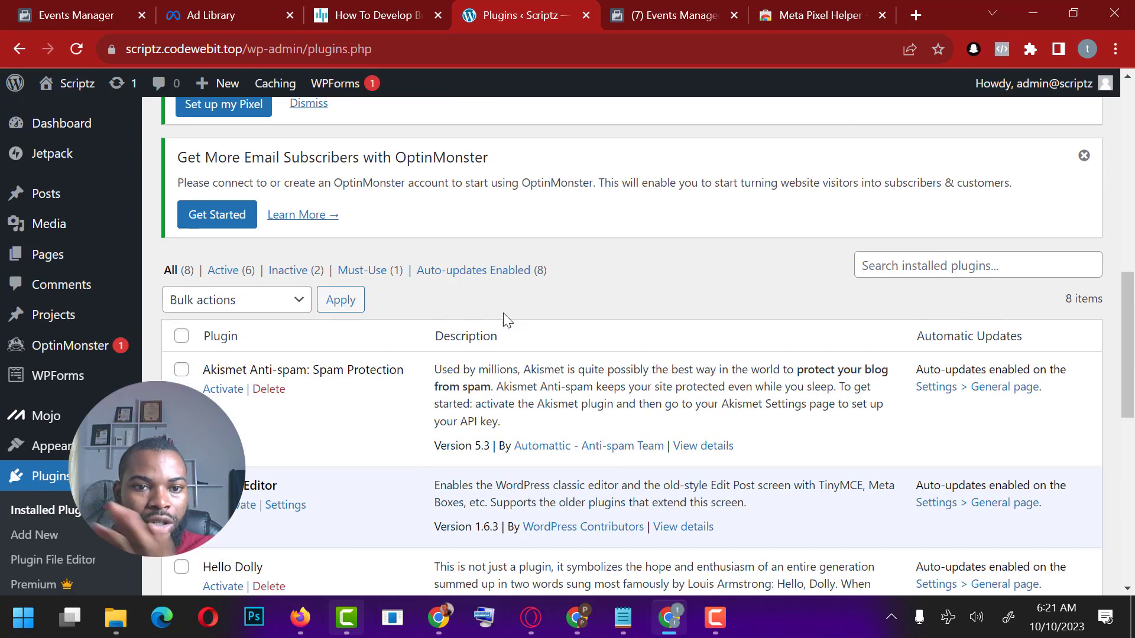
pyautogui.scroll(3, 512, 313)
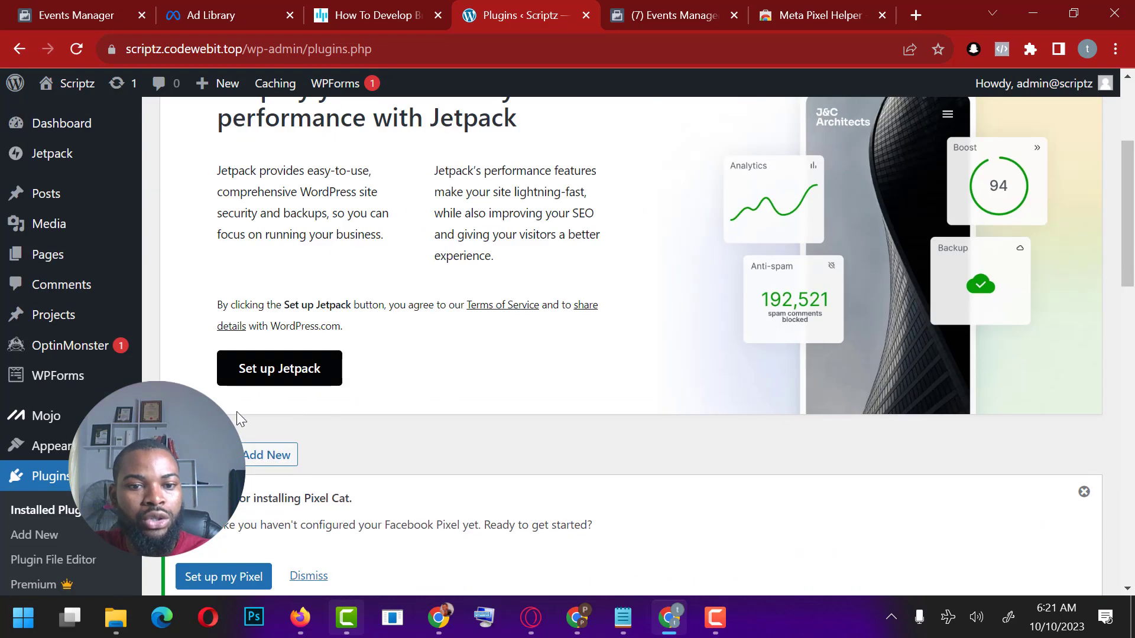
# Step: Start adding a new plugin and search the plugin directory for "pixel cat"
pyautogui.click(267, 454)
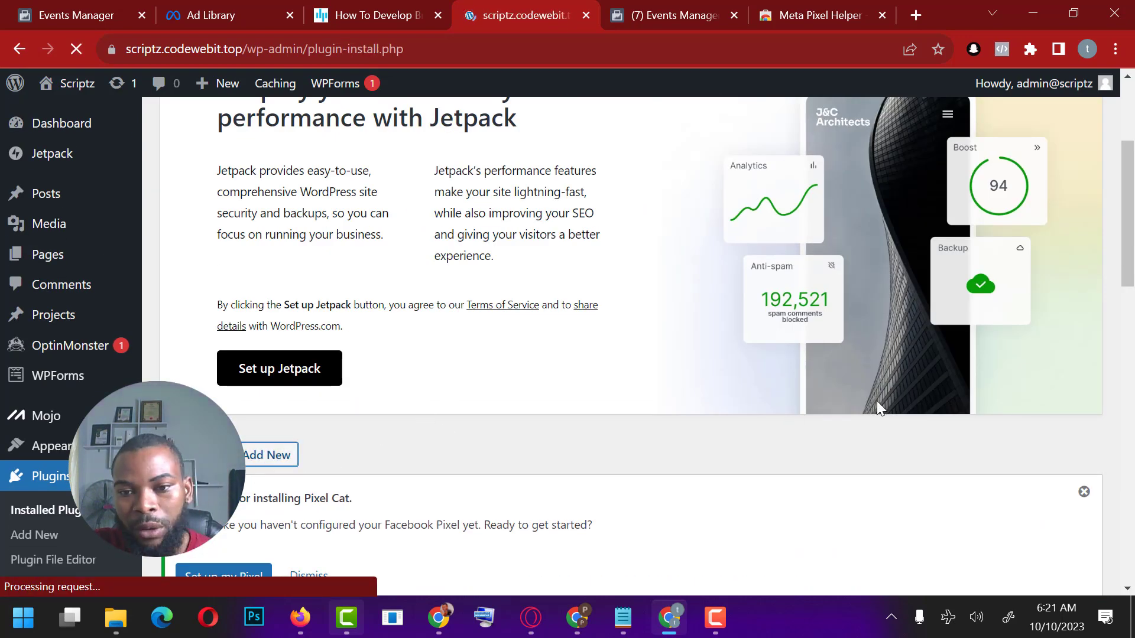
pyautogui.scroll(-4, 916, 455)
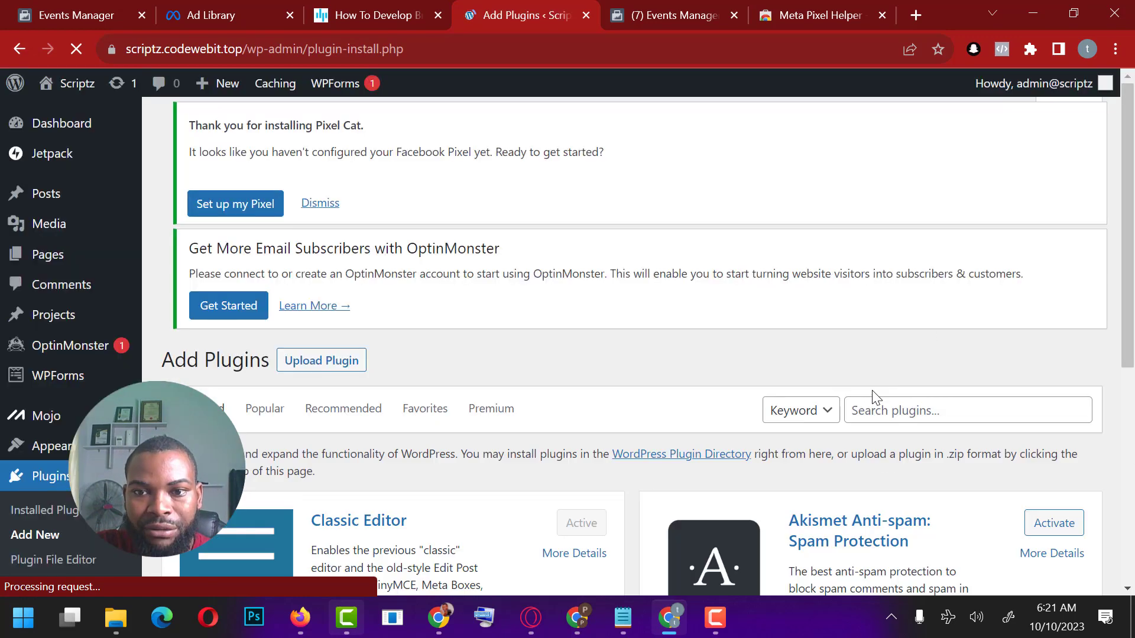
pyautogui.click(945, 420)
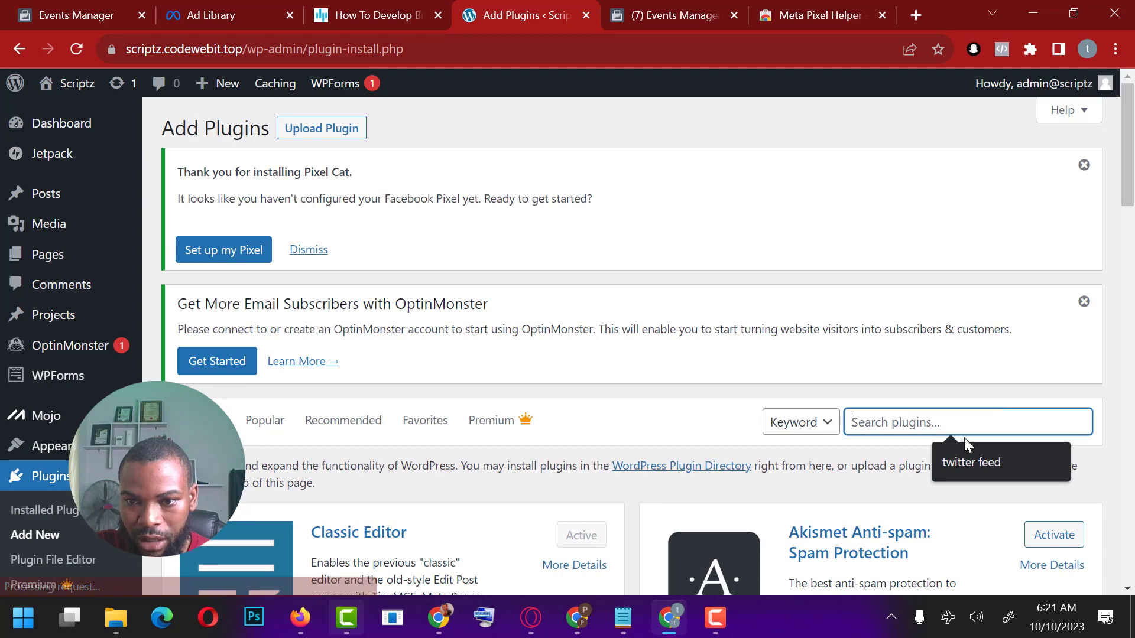
pyautogui.press('XF86MonBrightnessDown')
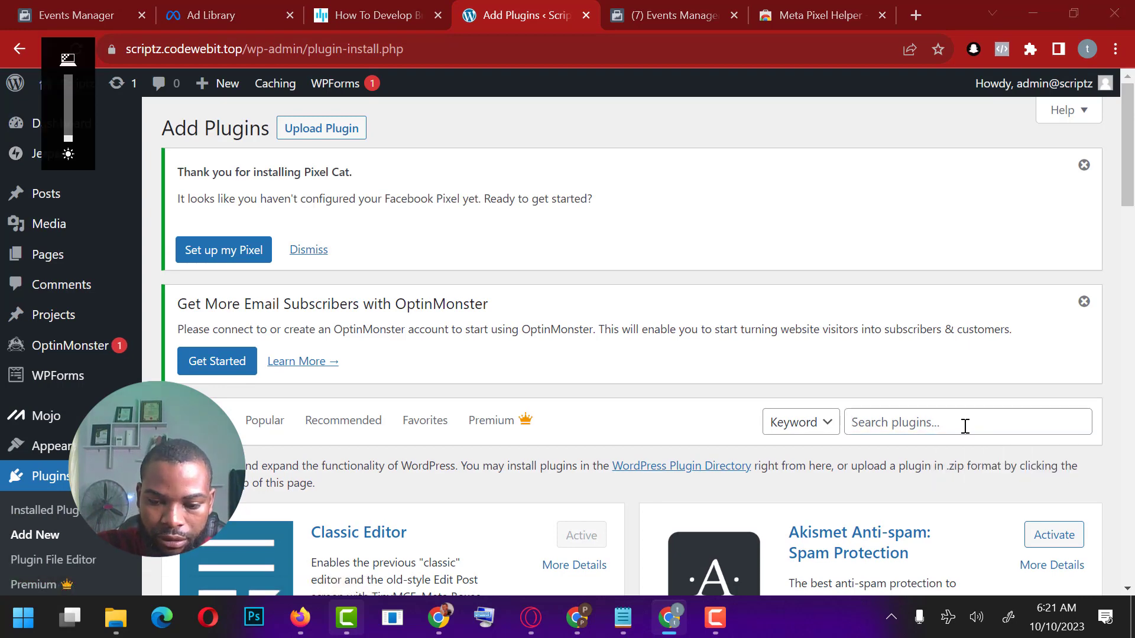
pyautogui.click(965, 425)
pyautogui.write('ca')
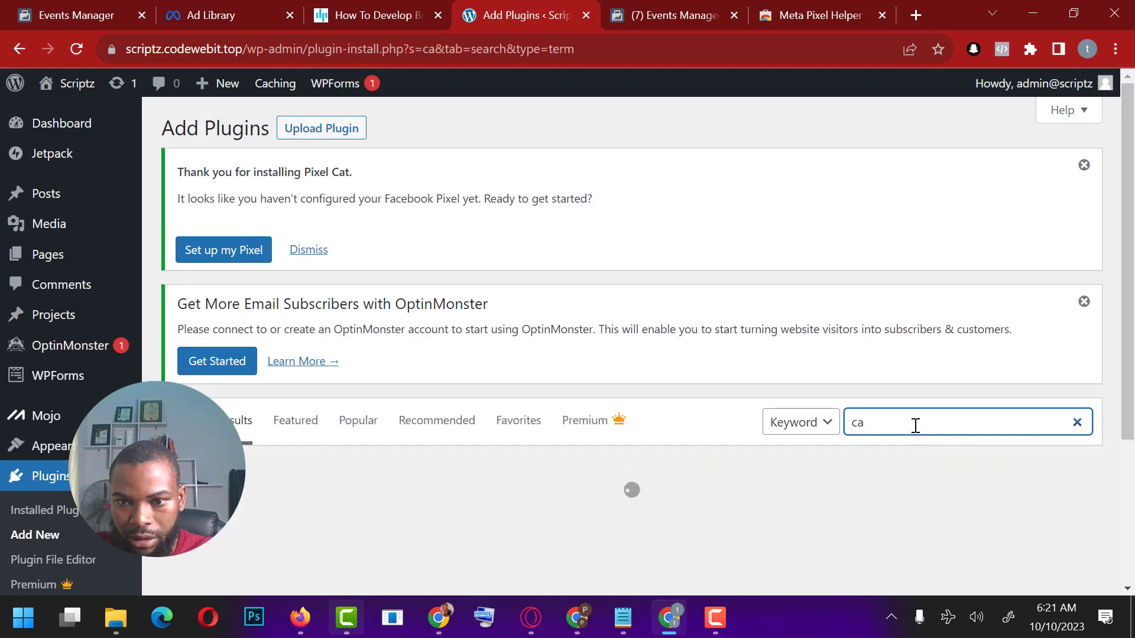
pyautogui.press('BackSpace')
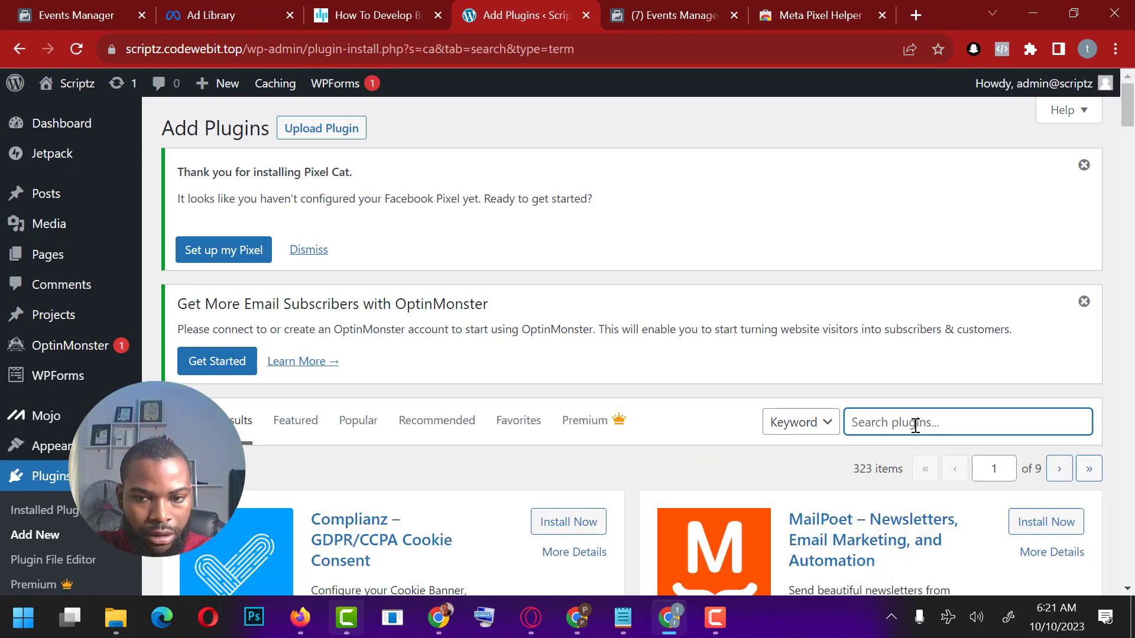
pyautogui.click(953, 422)
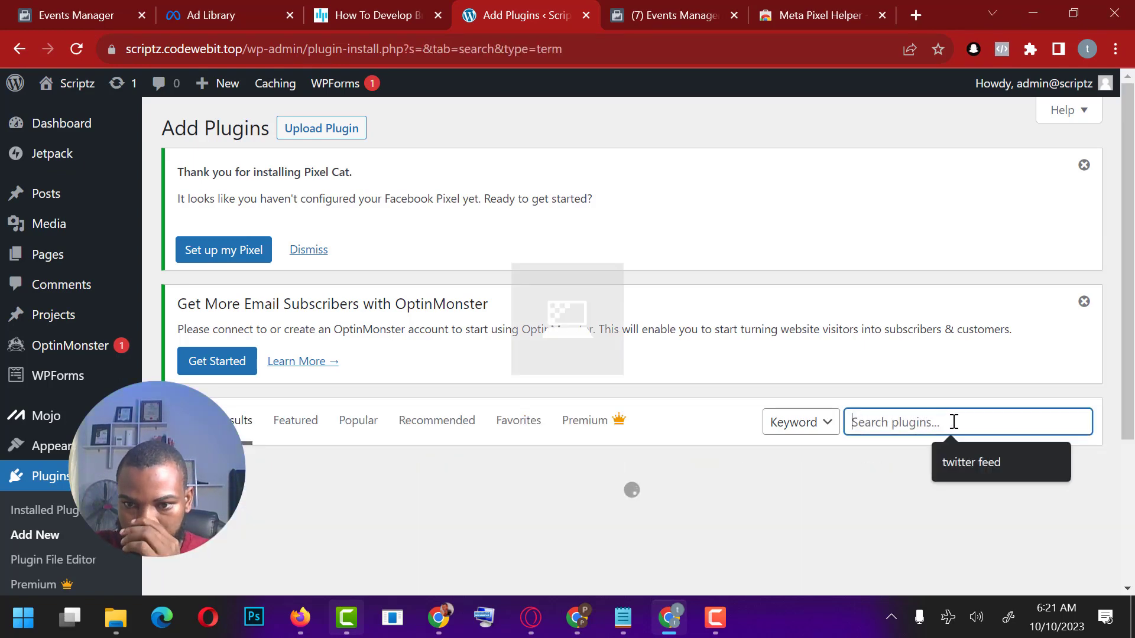
pyautogui.write('pixel cat')
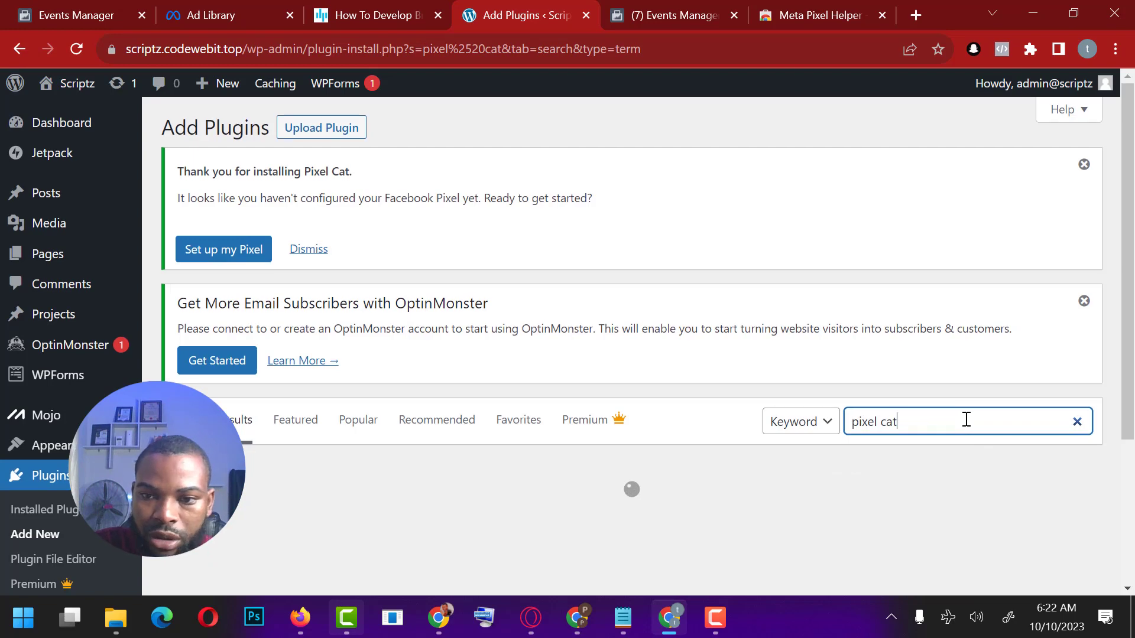
# Step: Browse the "pixel cat" plugin search results and install the Quiz Cat – WordPress Quiz Plugin
pyautogui.scroll(-3, 752, 373)
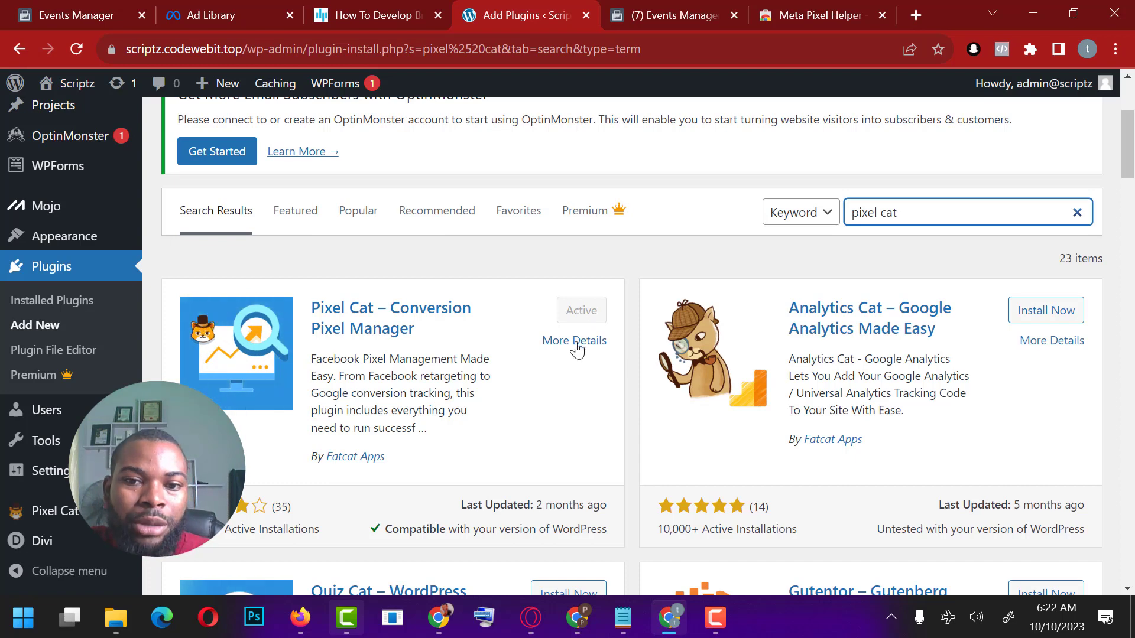
pyautogui.scroll(-2, 561, 324)
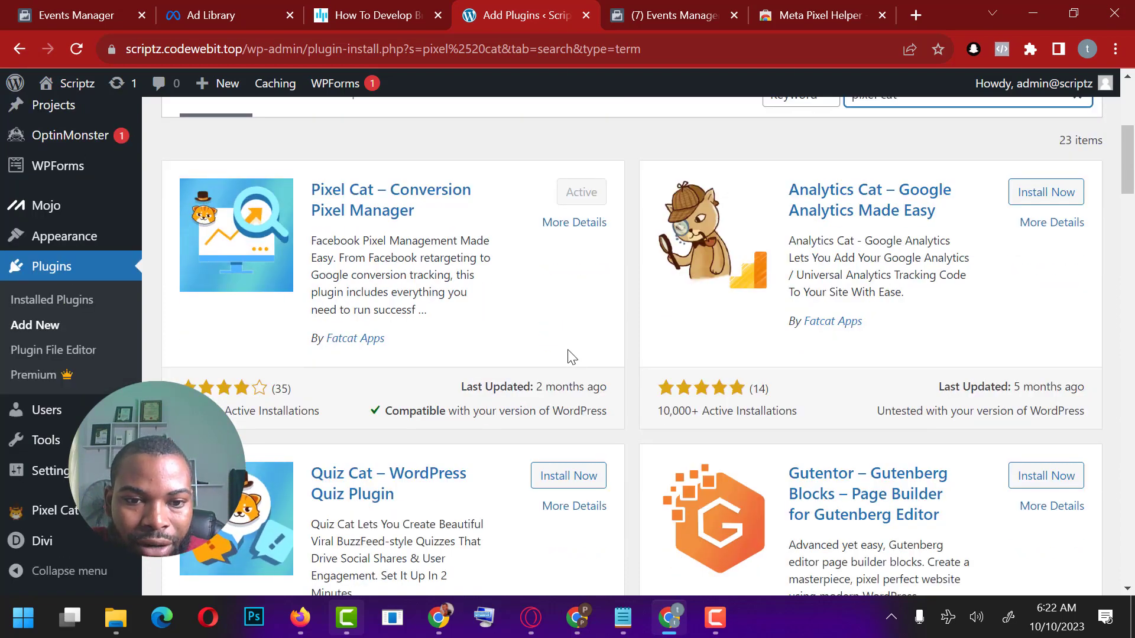
pyautogui.click(576, 483)
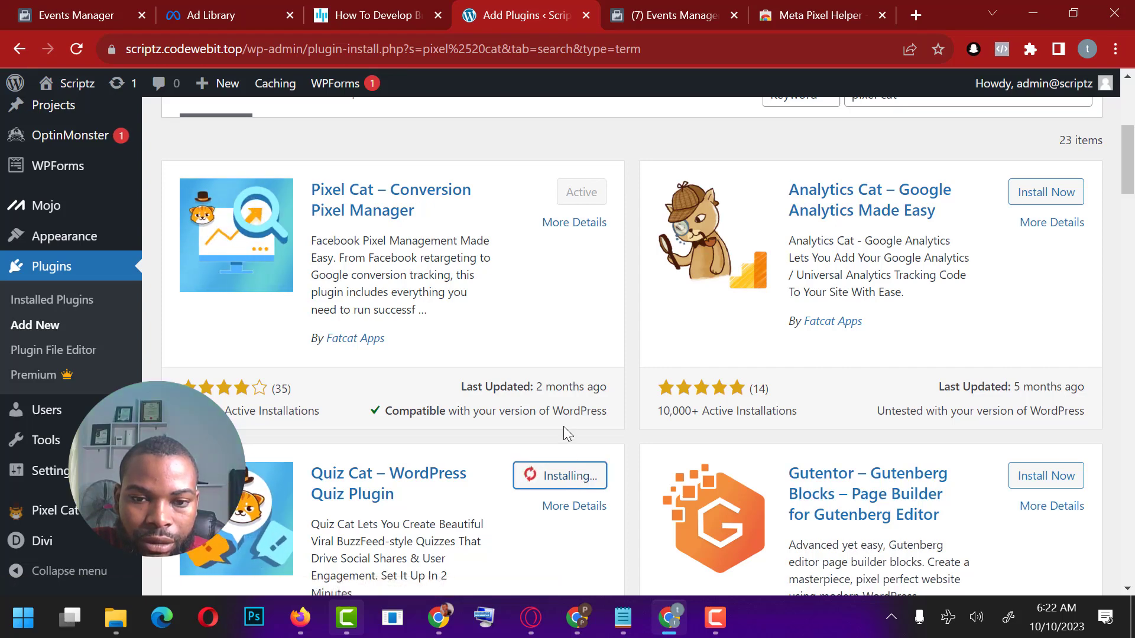
pyautogui.scroll(-2, 568, 437)
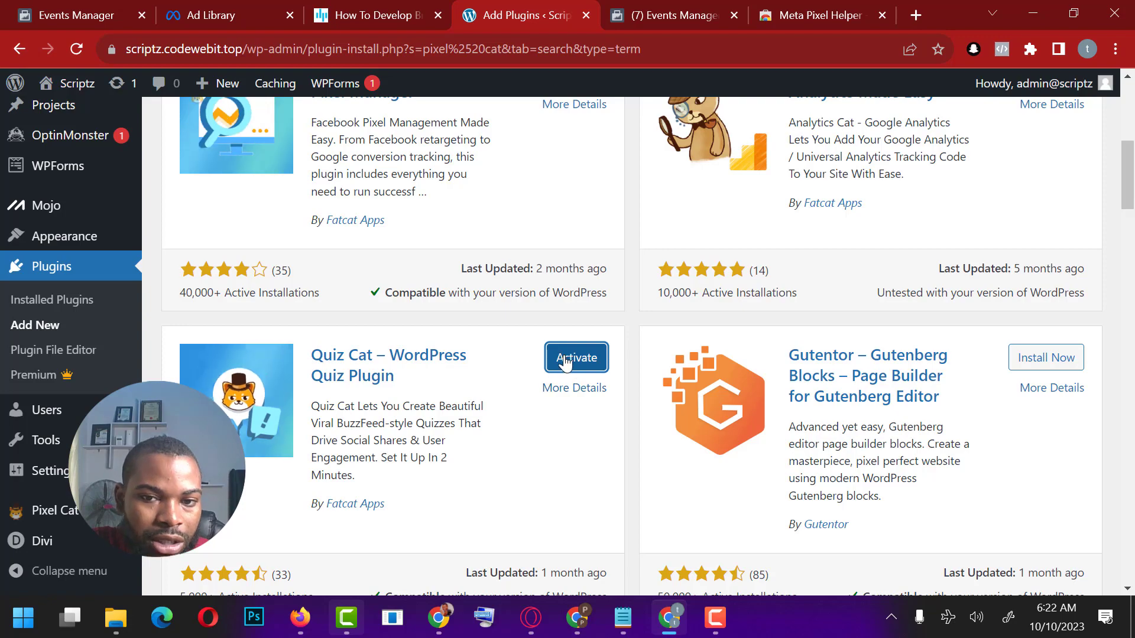
# Step: Open the Pixel Cat plugin's settings page at its form for adding a pixel
pyautogui.scroll(6, 585, 295)
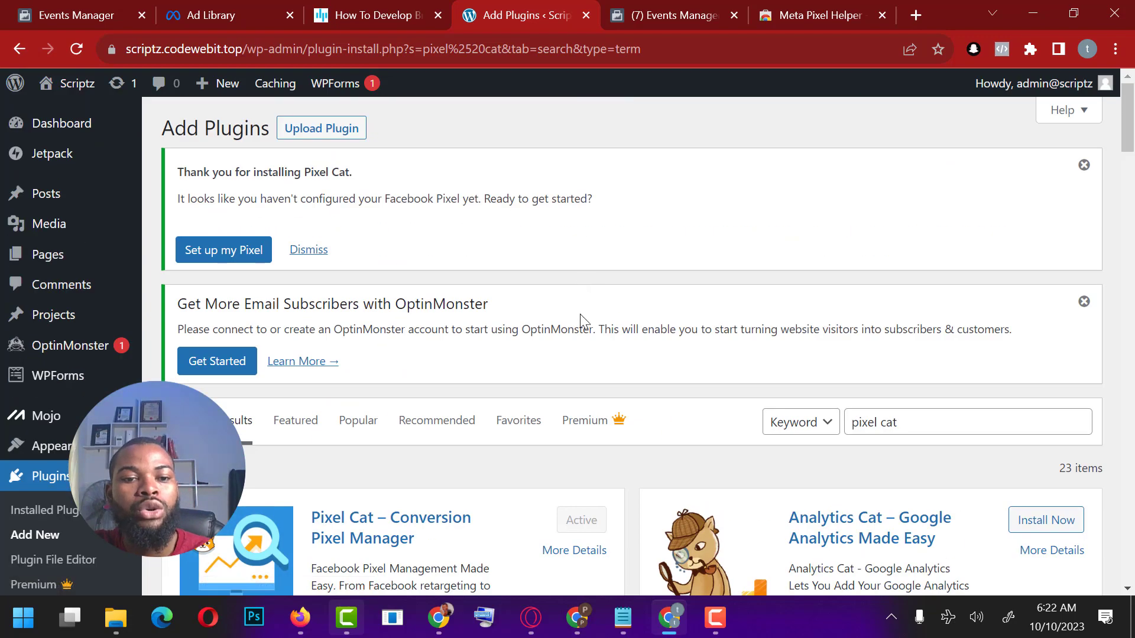
pyautogui.scroll(-3, 591, 305)
pyautogui.scroll(-10, 76, 367)
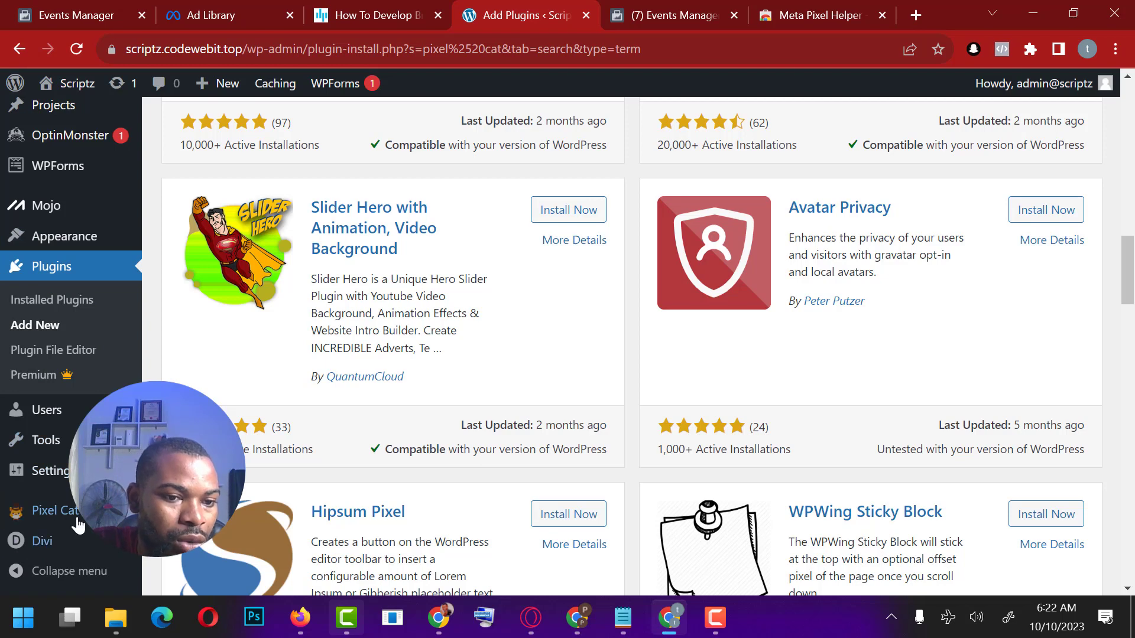
pyautogui.moveTo(33, 450)
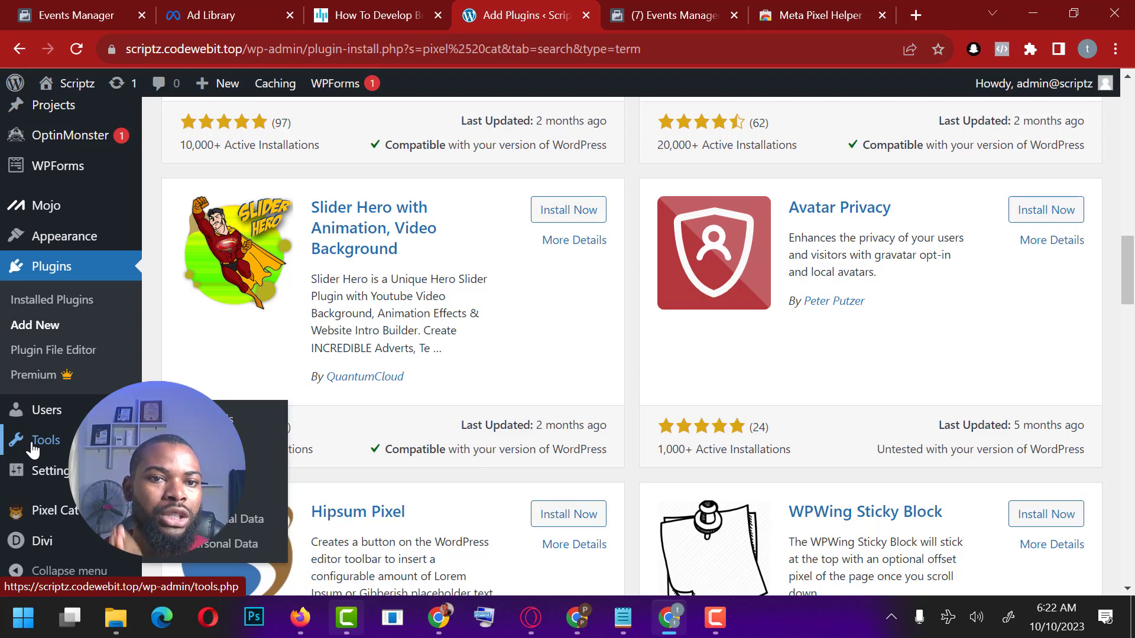
pyautogui.click(46, 514)
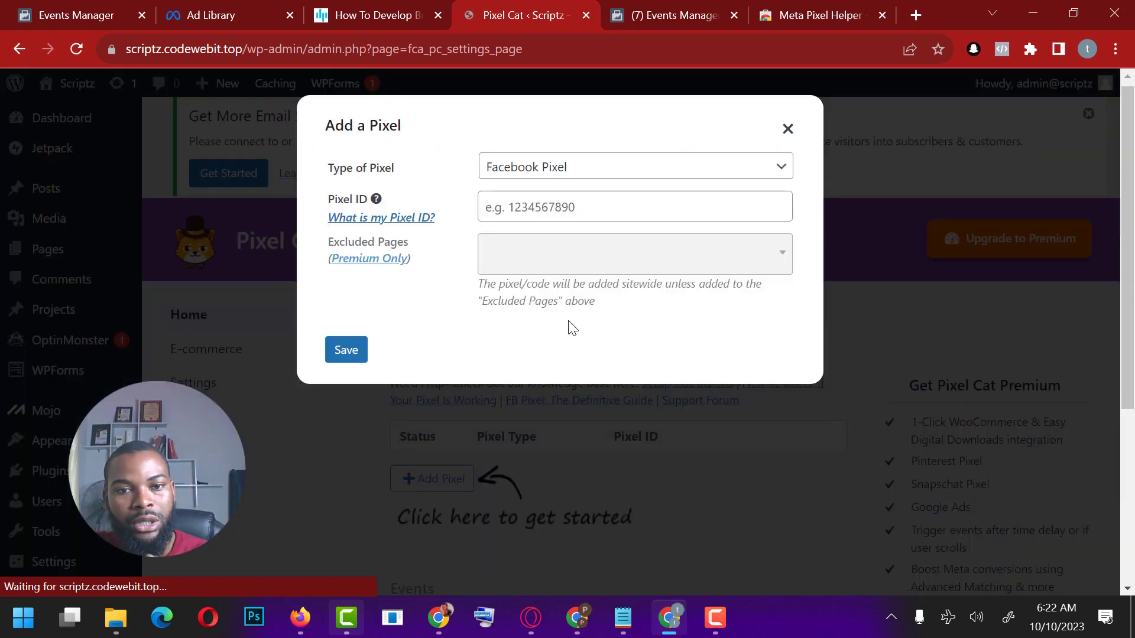
pyautogui.scroll(-2, 567, 315)
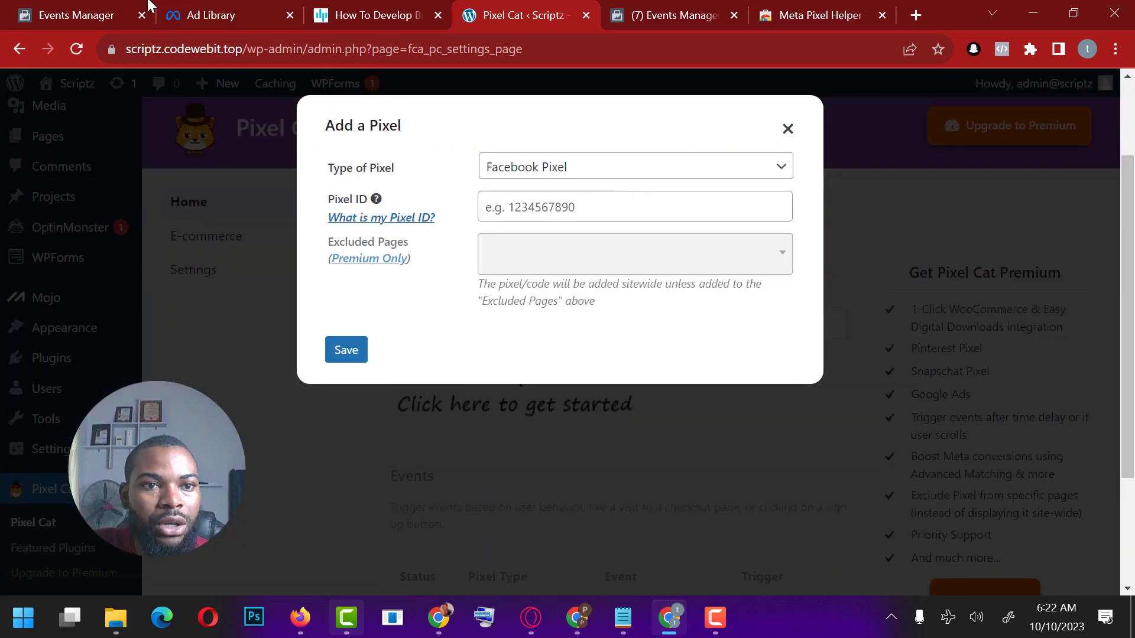
# Step: Copy the Scriptzcodewebbiit pixel's ID from Events Manager and enter it as the Pixel ID in Pixel Cat's new pixel form
pyautogui.click(82, 15)
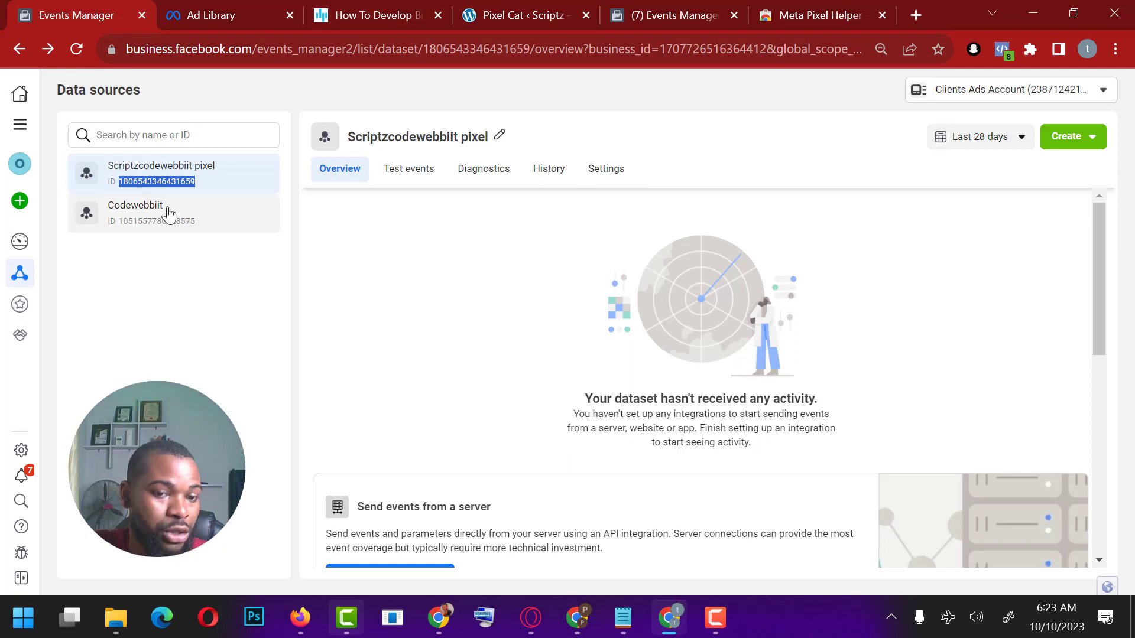
pyautogui.click(203, 177)
pyautogui.moveTo(203, 179); pyautogui.dragTo(118, 182)
pyautogui.hotkey('ctrl', 'c')
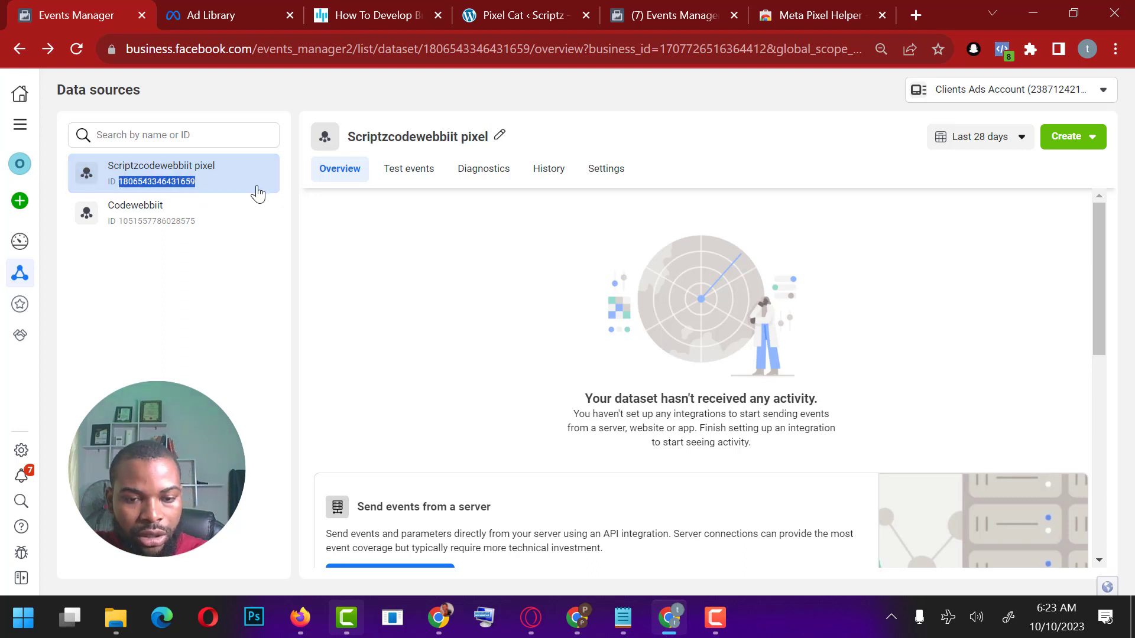
pyautogui.click(523, 12)
pyautogui.click(580, 205)
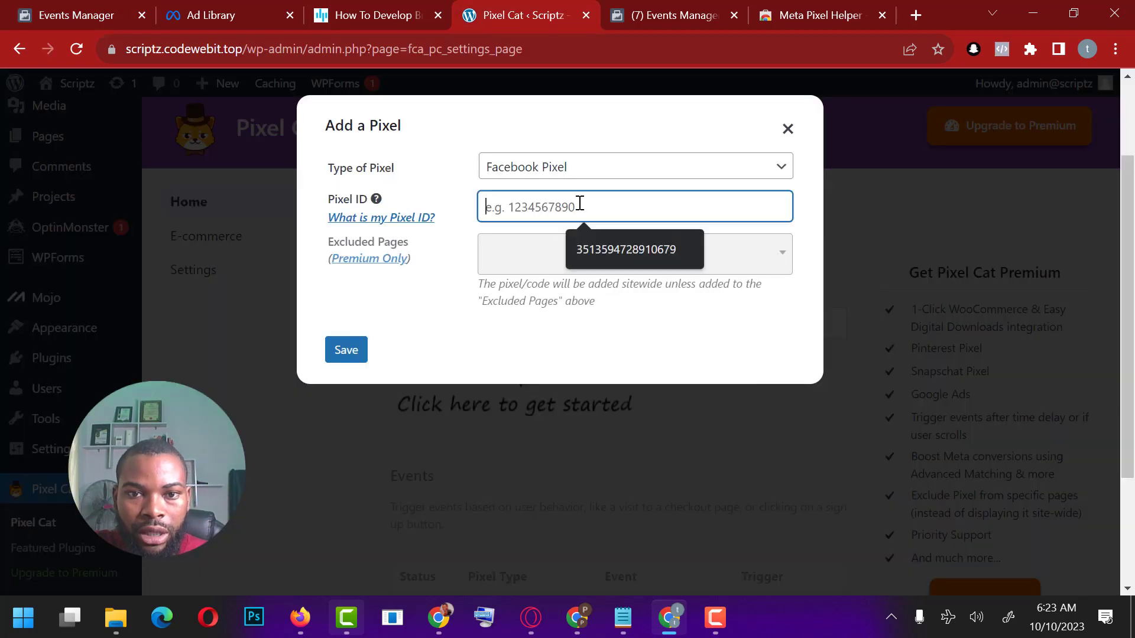
pyautogui.hotkey('ctrl', 'v')
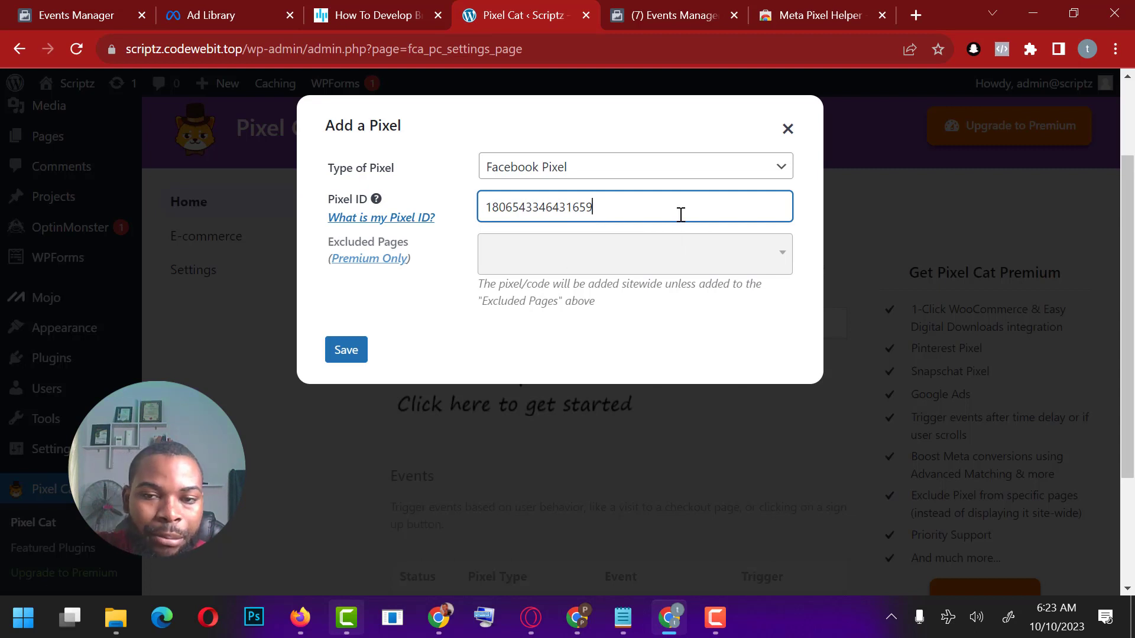
# Step: Compare the entered Pixel ID with the Scriptzcodewebbiit pixel's ID in Events Manager, view the Events Manager overview, and return to the Pixel Cat form
pyautogui.click(109, 10)
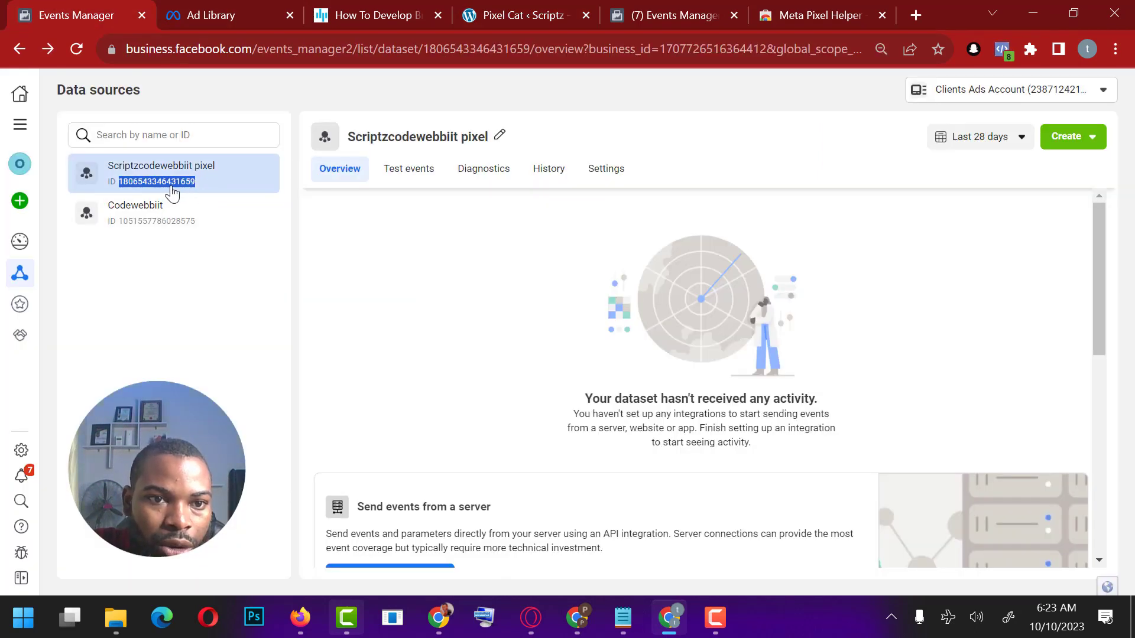
pyautogui.click(549, 8)
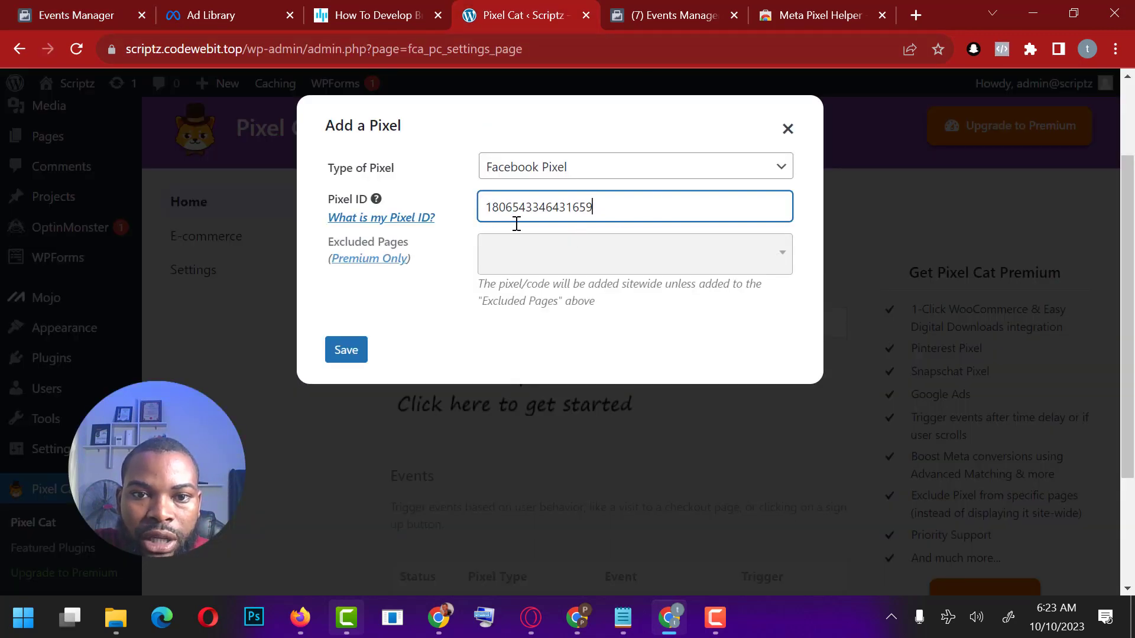
pyautogui.click(36, 7)
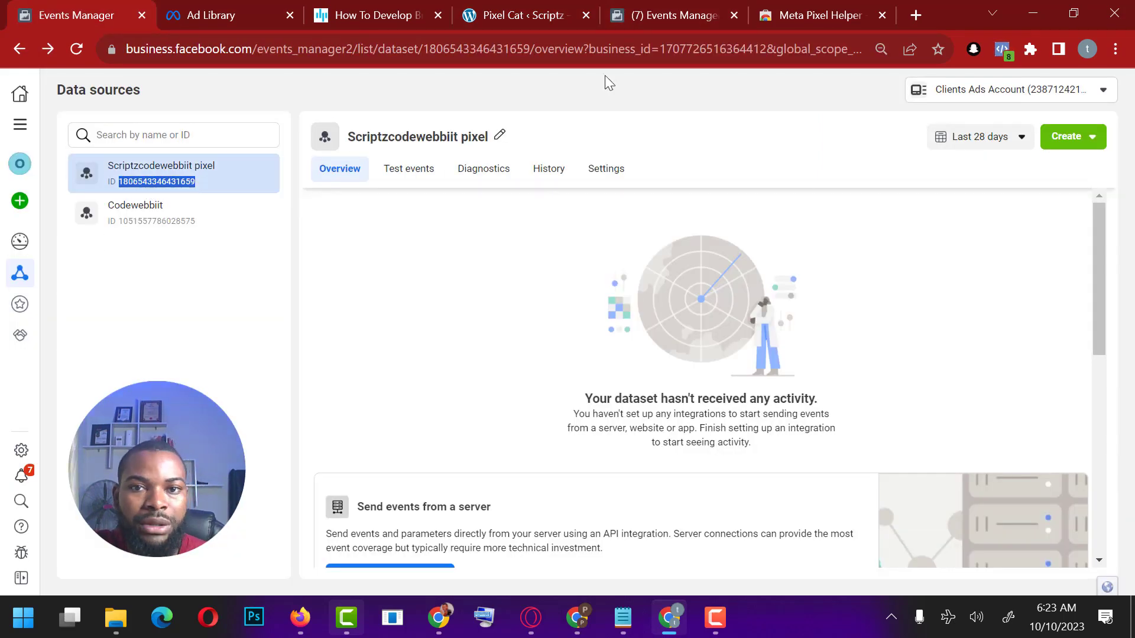
pyautogui.click(634, 9)
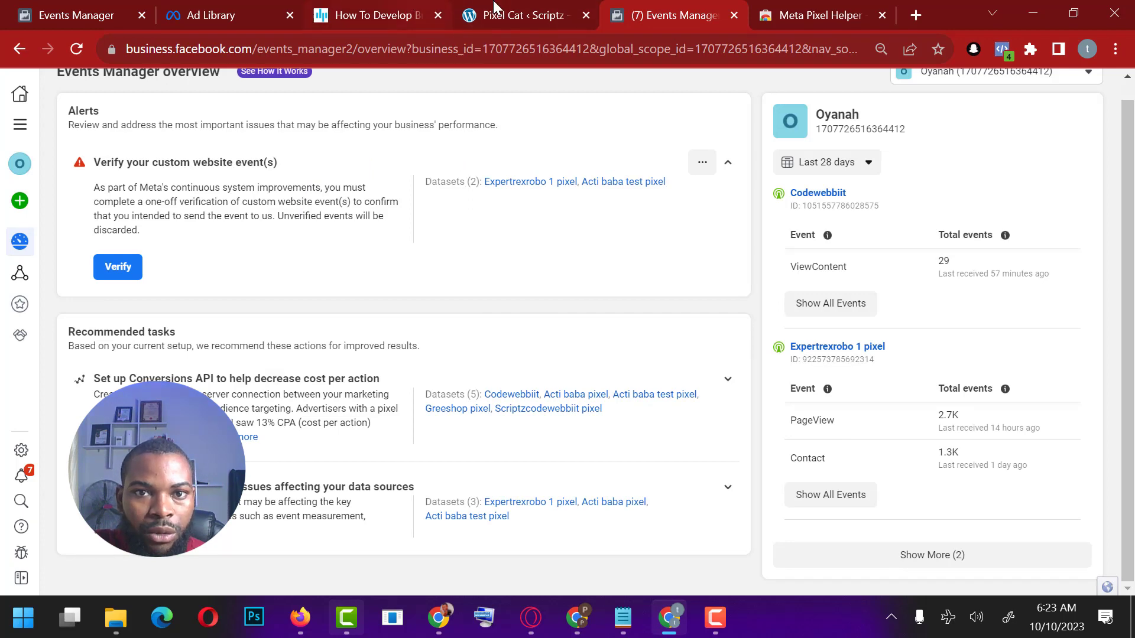
pyautogui.click(509, 13)
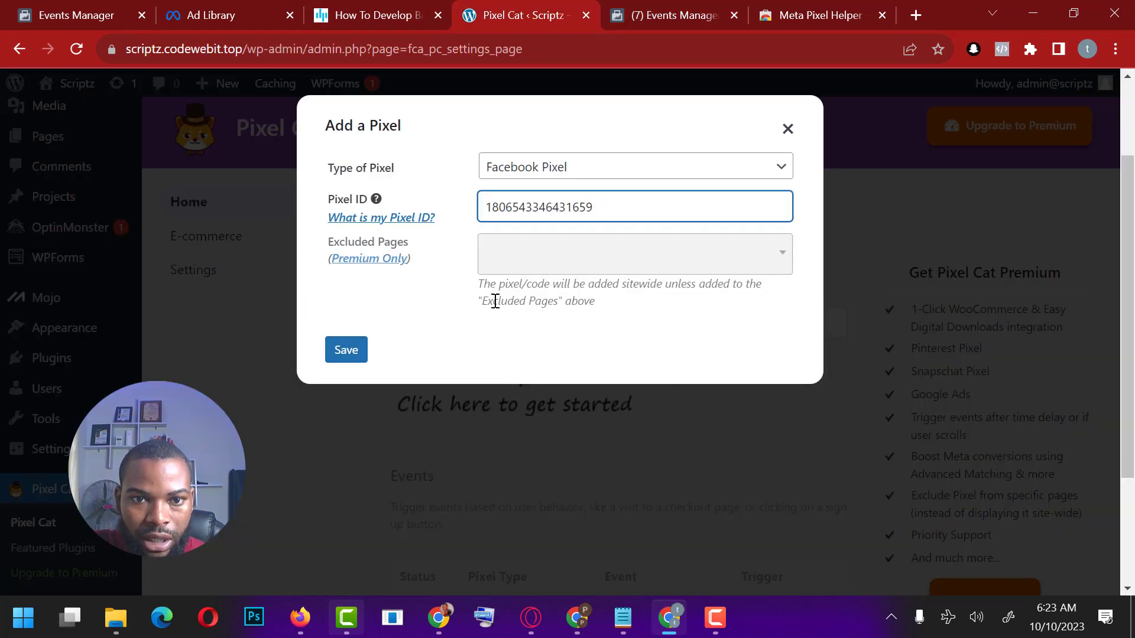
# Step: Choose Facebook Pixel as the pixel type and save the new pixel
pyautogui.click(601, 266)
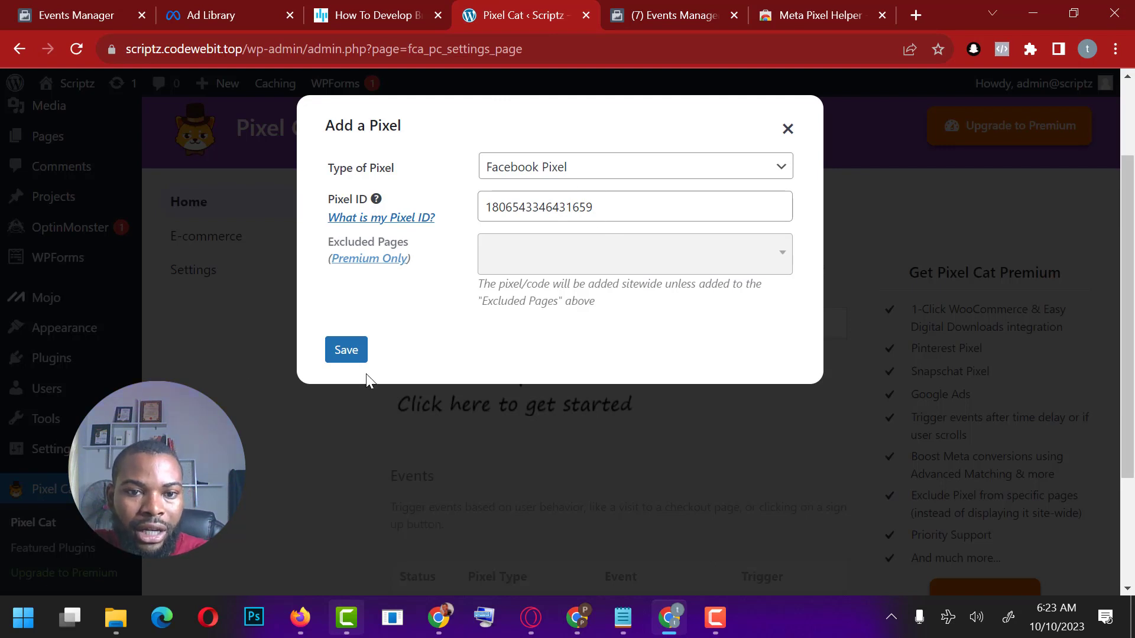
pyautogui.click(727, 175)
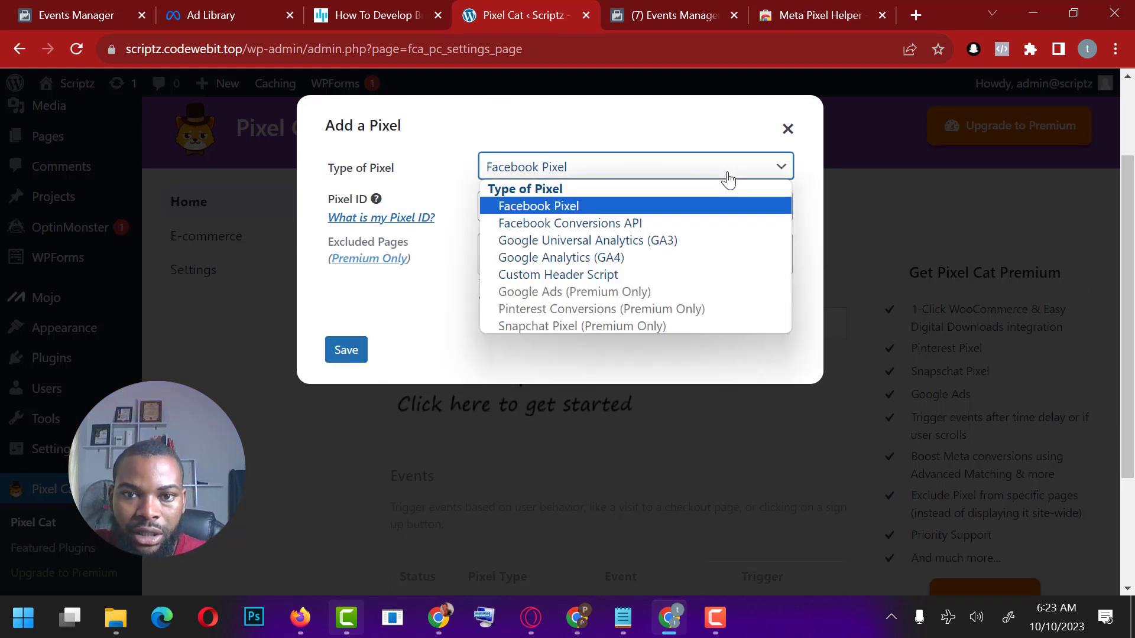
pyautogui.click(574, 207)
pyautogui.click(347, 353)
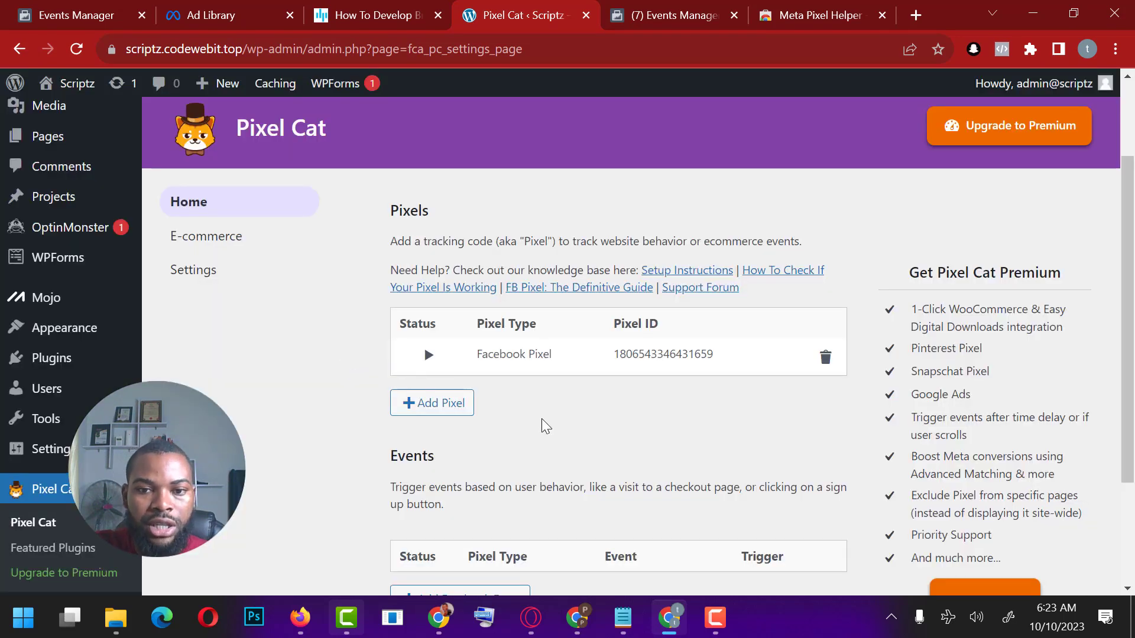
# Step: Start adding a Facebook event in Pixel Cat with Page Visit as its trigger
pyautogui.scroll(-3, 541, 419)
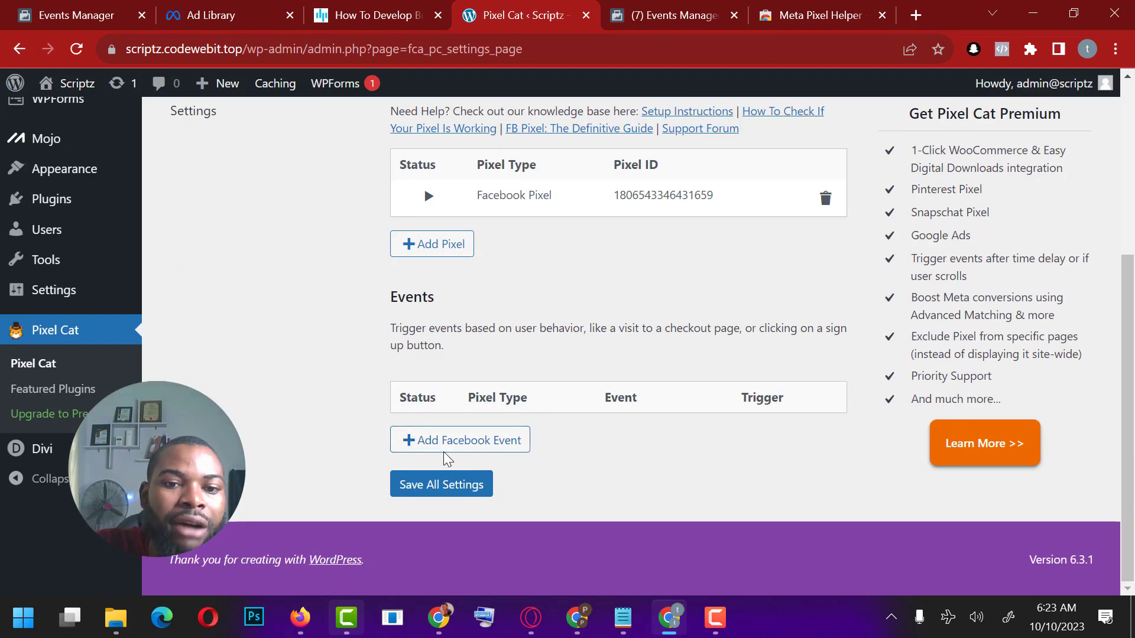
pyautogui.click(432, 447)
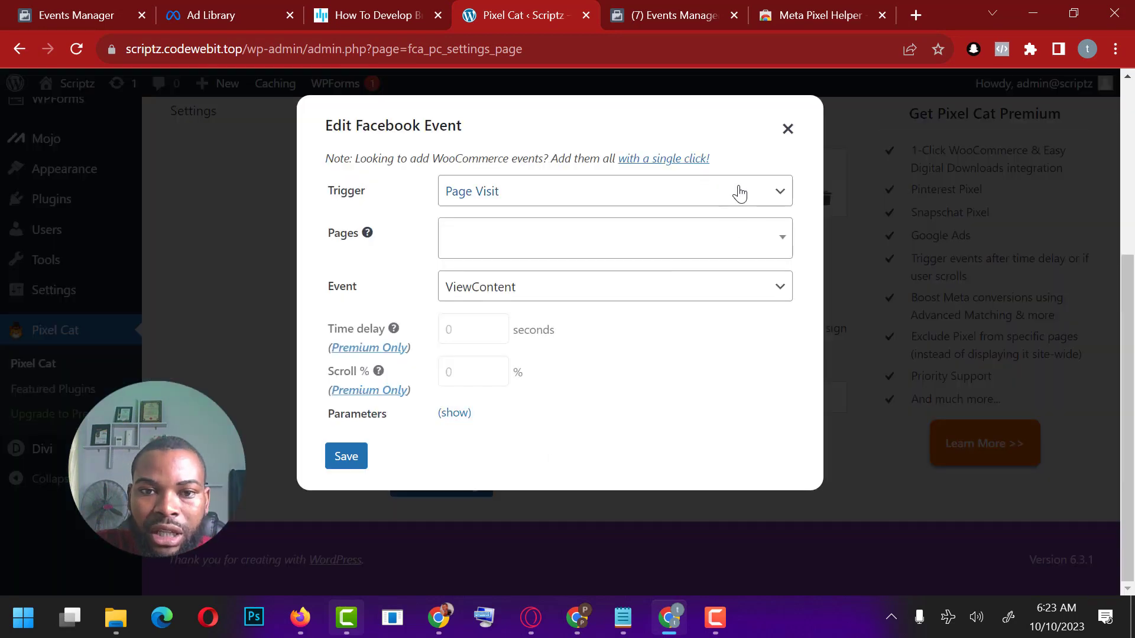
pyautogui.click(631, 197)
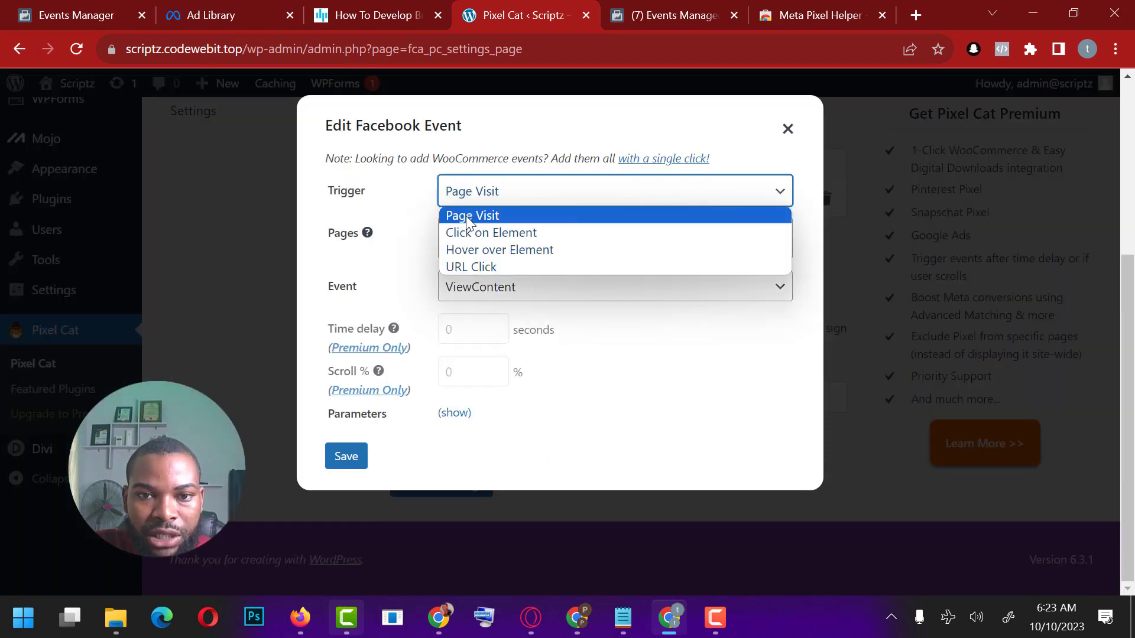
pyautogui.click(619, 214)
# Step: Look through the site's page list and add Page 8, How To Build A Courier Logistics Website With Live Map And Email Updates, to the event
pyautogui.click(767, 240)
pyautogui.scroll(-10, 684, 304)
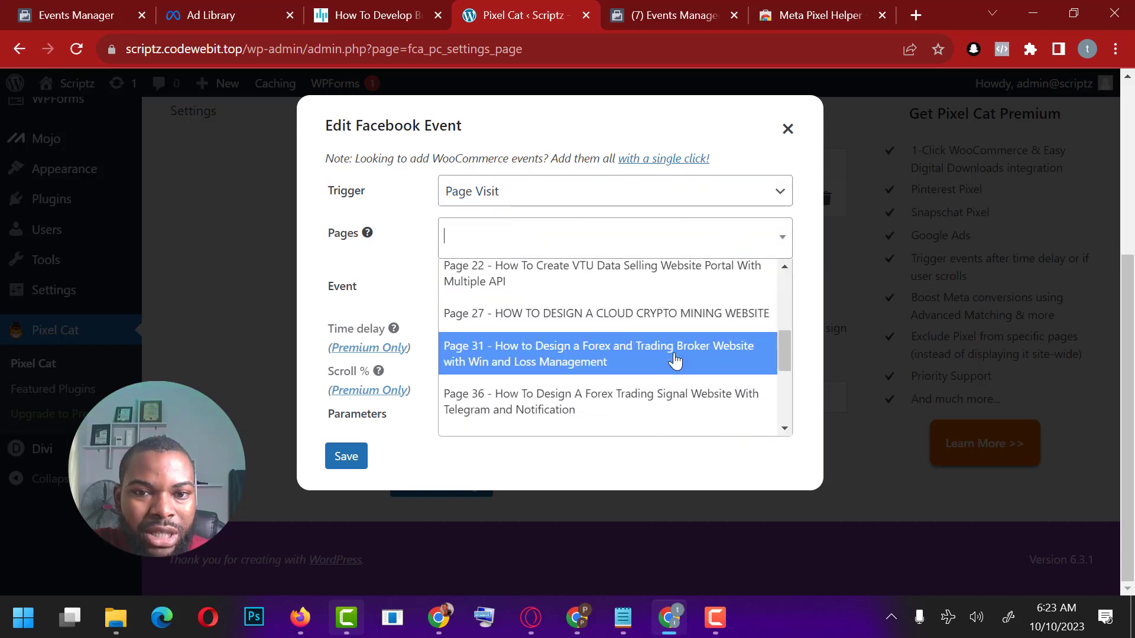
pyautogui.scroll(15, 633, 367)
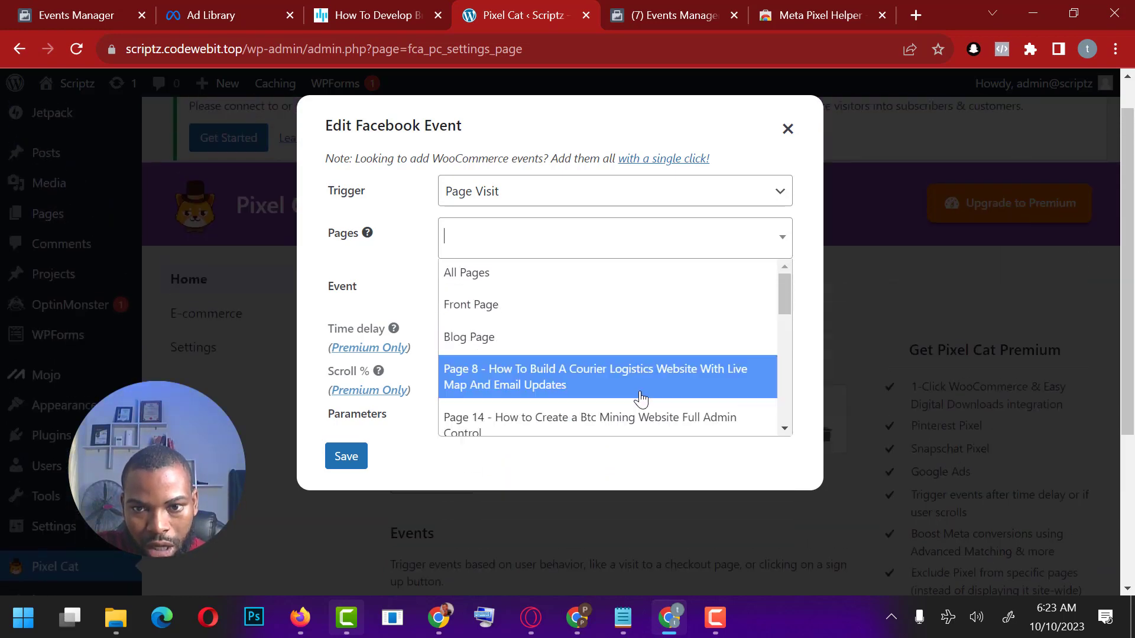
pyautogui.scroll(-10, 558, 378)
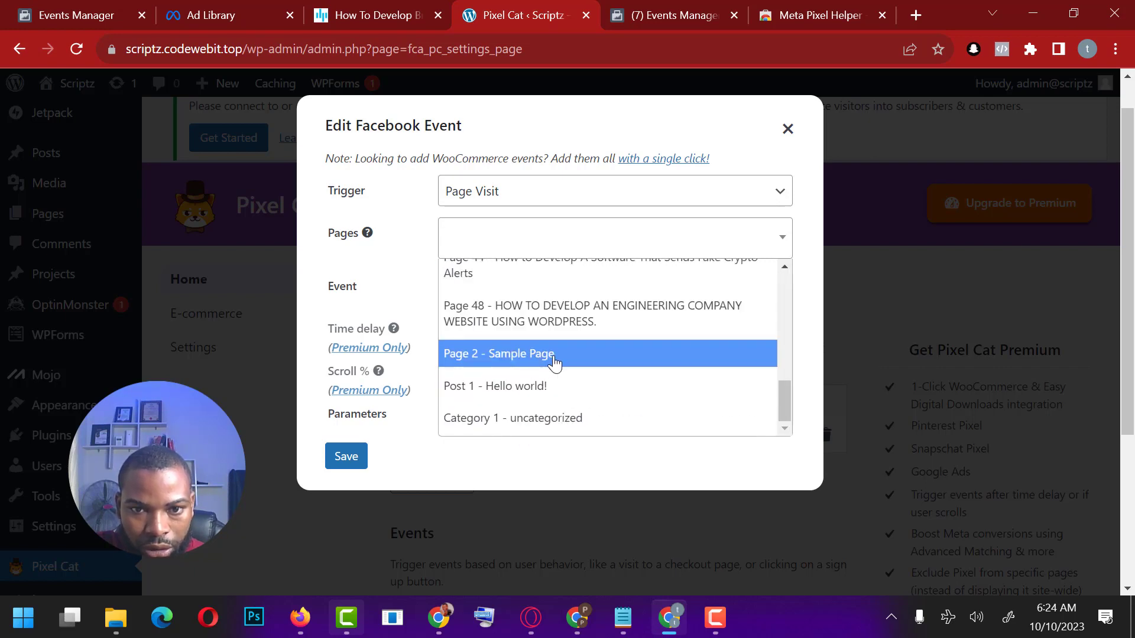
pyautogui.scroll(2, 552, 363)
pyautogui.scroll(5, 478, 425)
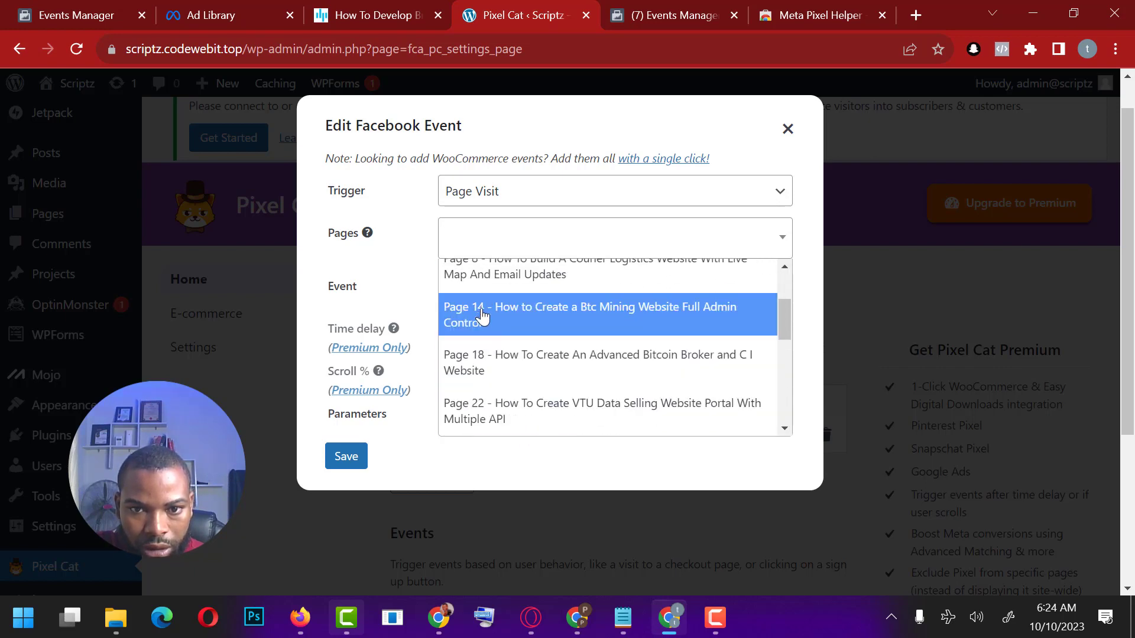
pyautogui.scroll(-3, 503, 354)
pyautogui.scroll(-4, 650, 436)
pyautogui.scroll(12, 615, 405)
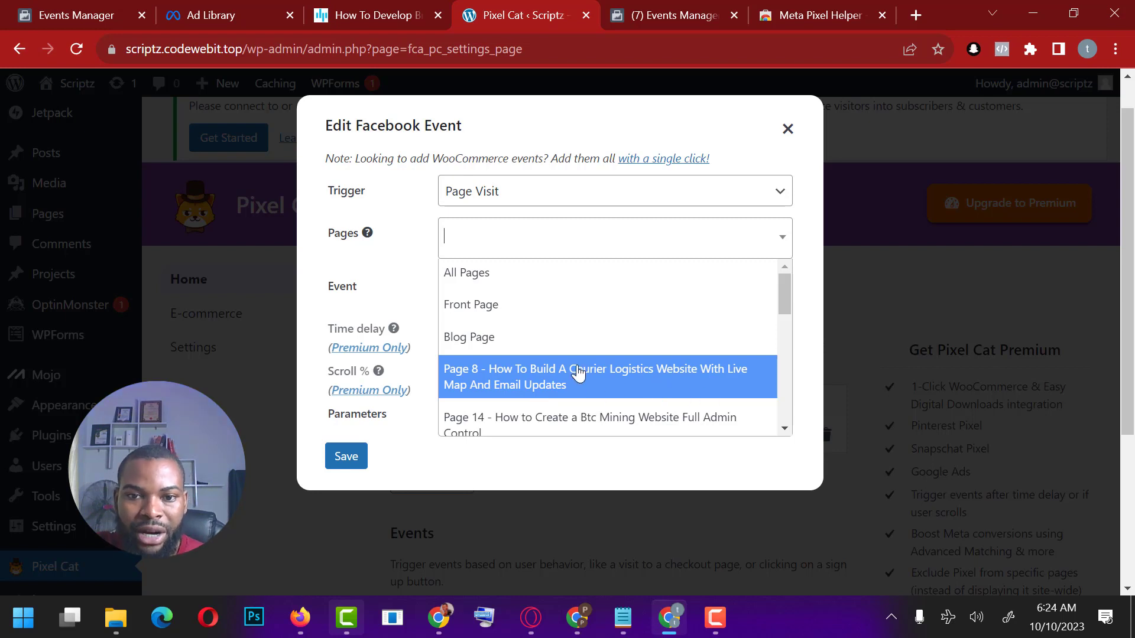
pyautogui.click(590, 386)
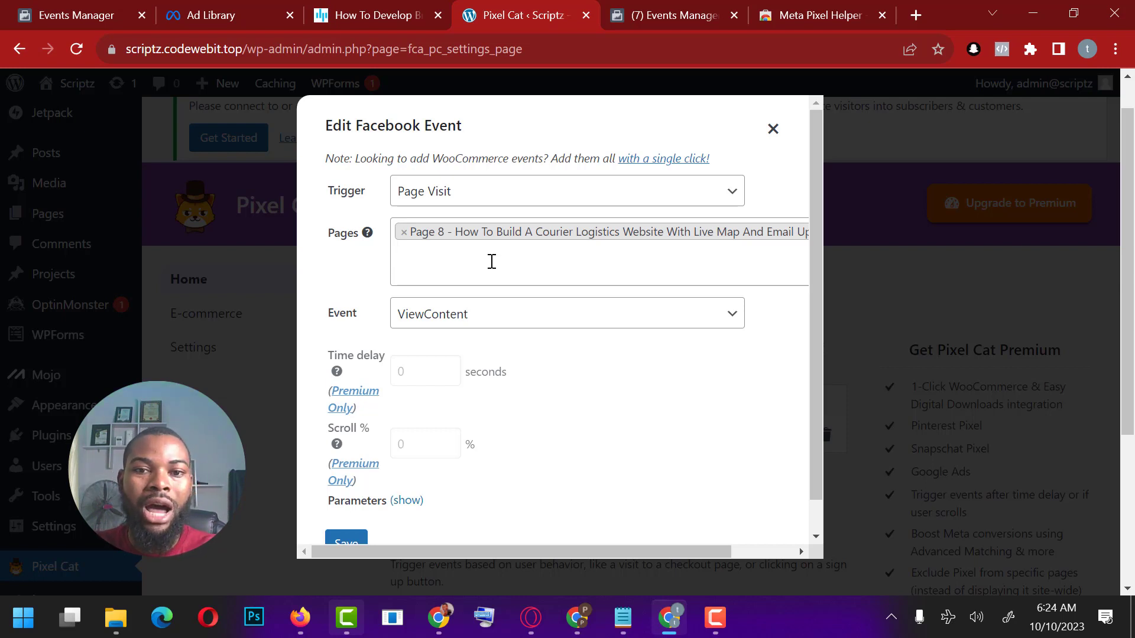
# Step: Add Page 14, How to Create a Btc Mining Website Full Admin Control, and Page 18, How To Create An Advanced Bitcoin Broker, to the event
pyautogui.click(491, 261)
pyautogui.click(467, 262)
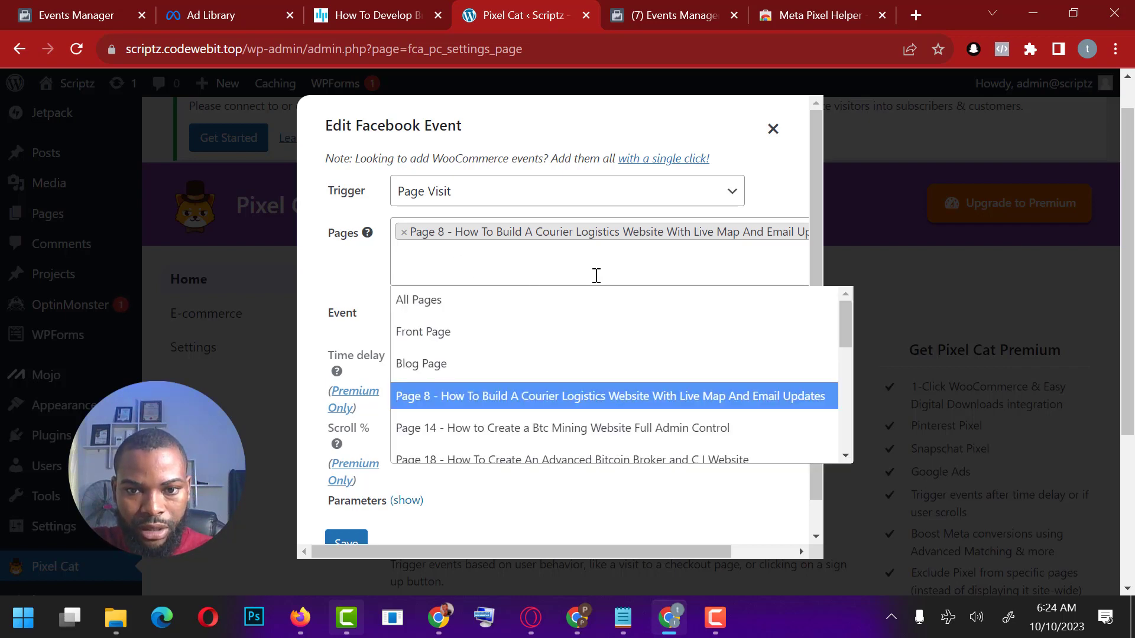
pyautogui.click(505, 429)
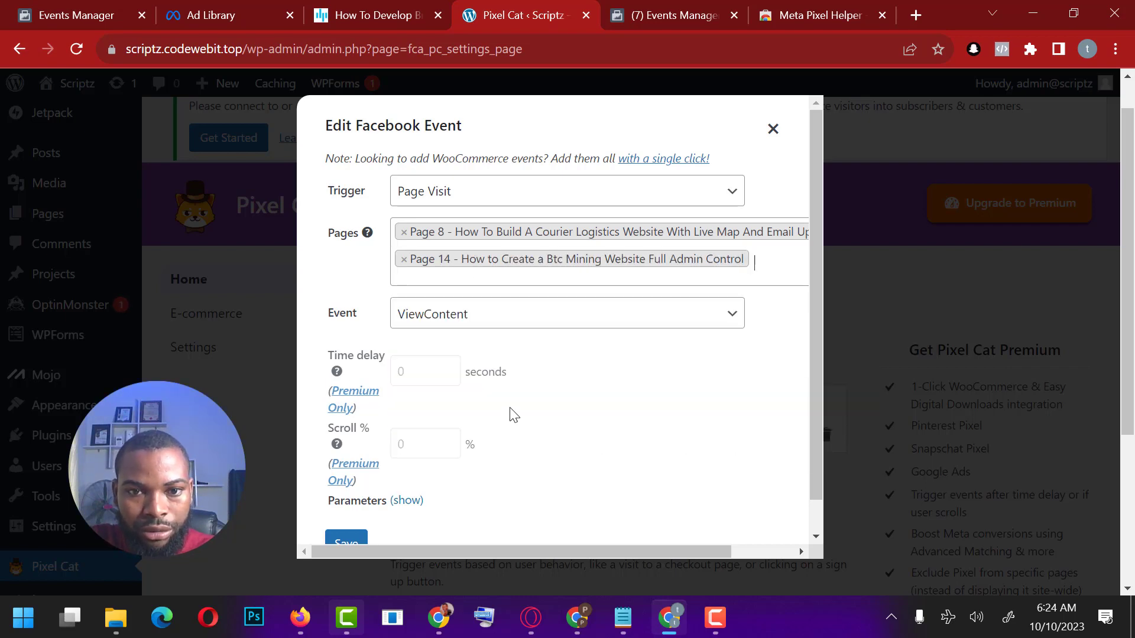
pyautogui.click(515, 290)
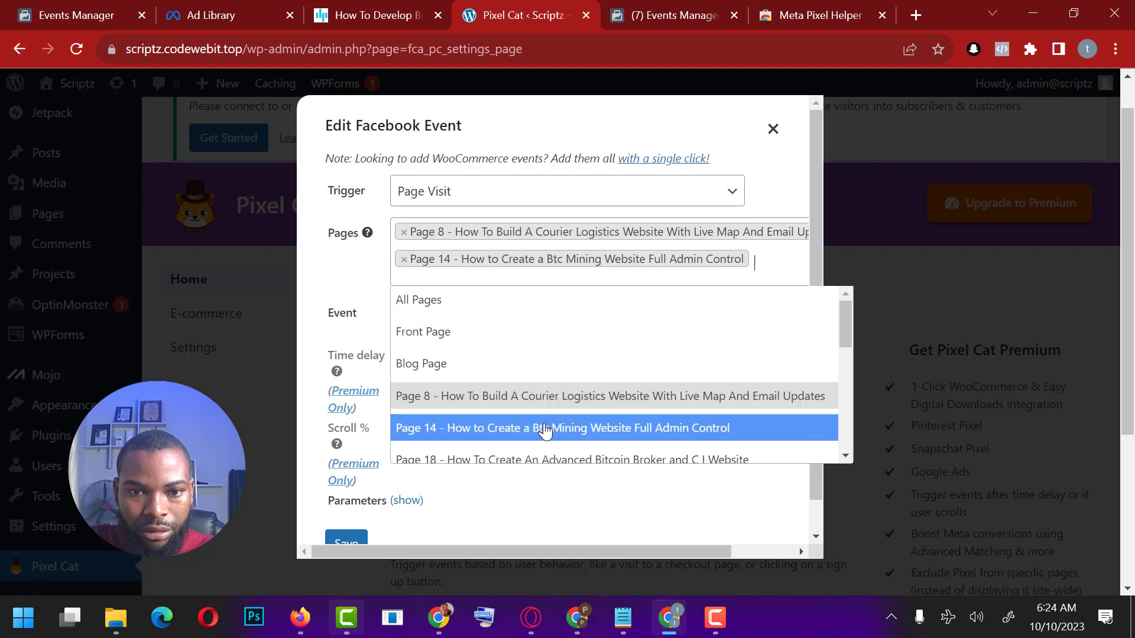
pyautogui.scroll(-2, 551, 467)
pyautogui.click(553, 342)
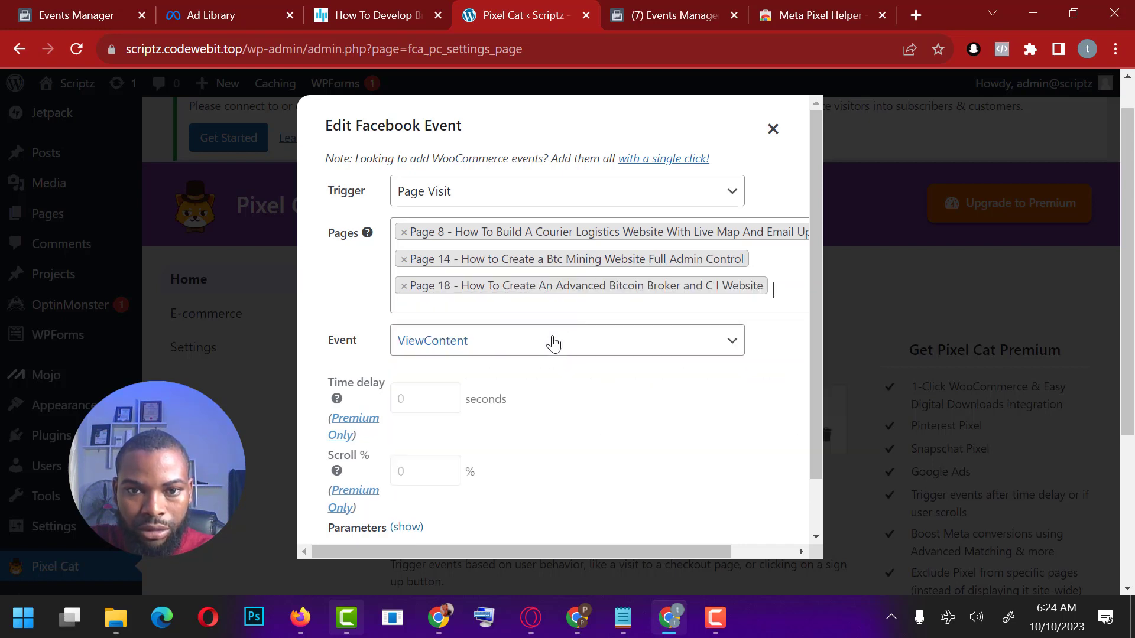
# Step: Add Page 22, How To Create VTU Data Selling Website Portal, and Page 27, HOW TO DESIGN A CLOUD CRYPTO MINING WEBSITE, to the event
pyautogui.click(581, 308)
pyautogui.scroll(-2, 526, 440)
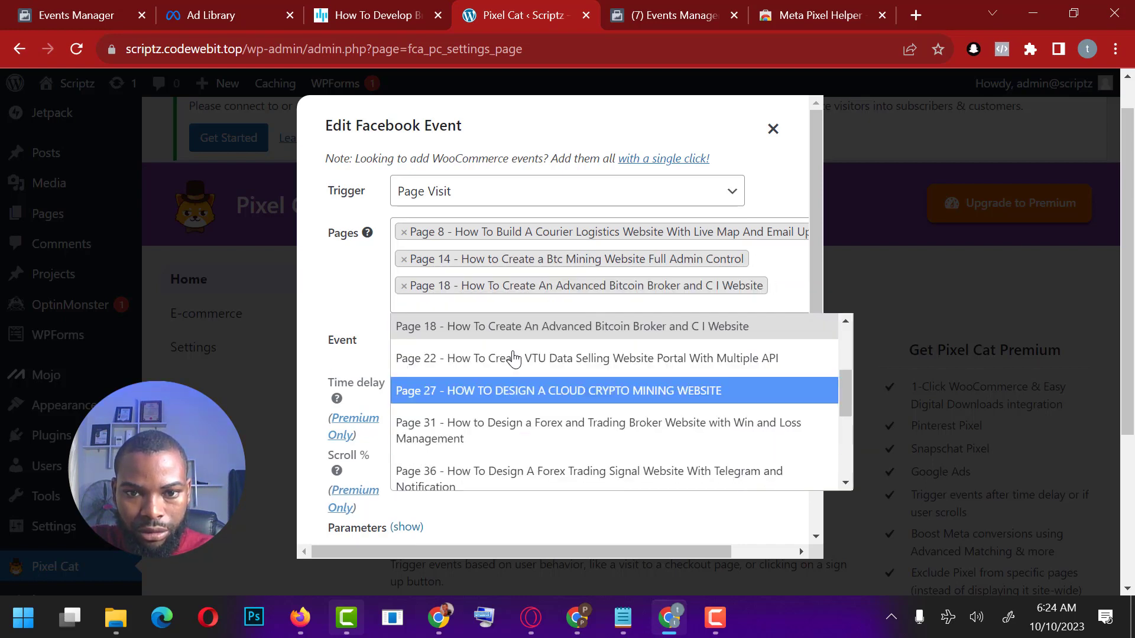
pyautogui.click(520, 357)
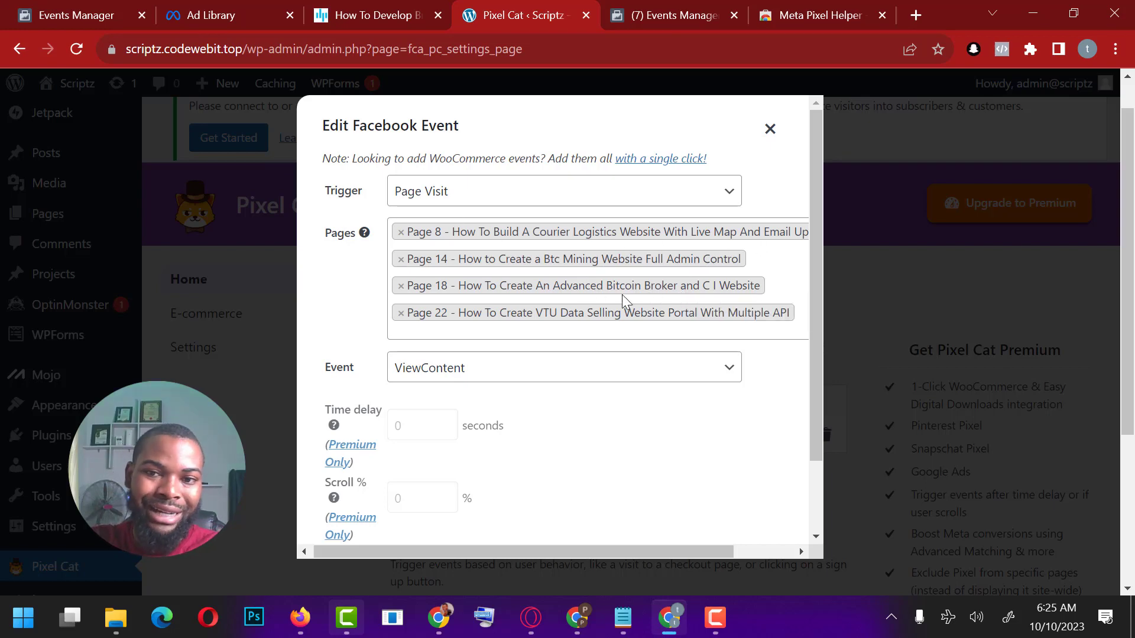
pyautogui.click(797, 310)
pyautogui.scroll(-3, 676, 405)
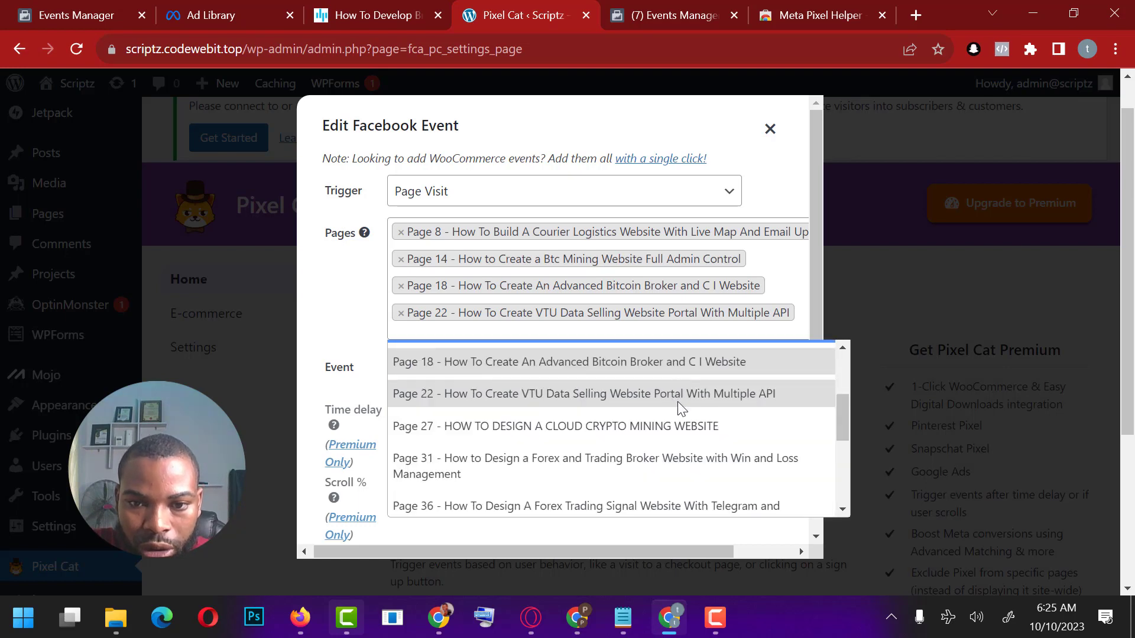
pyautogui.click(602, 419)
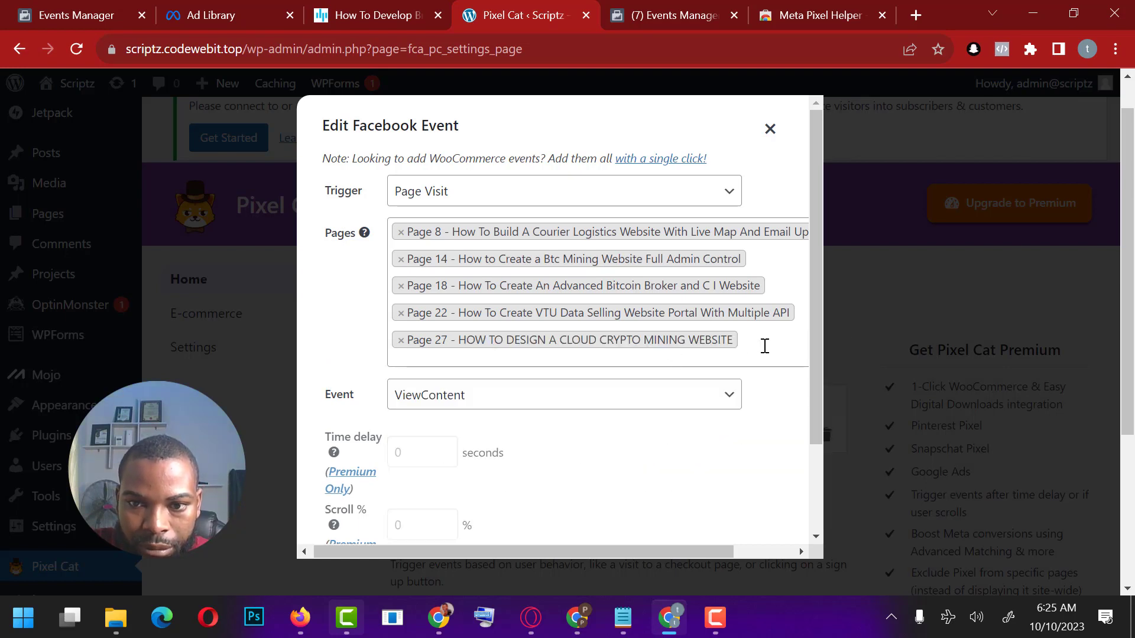
# Step: Add Page 31, the Forex and Trading Broker Website page, and Page 36, the Forex Trading Signal Website page, to the event
pyautogui.click(767, 341)
pyautogui.scroll(-3, 535, 502)
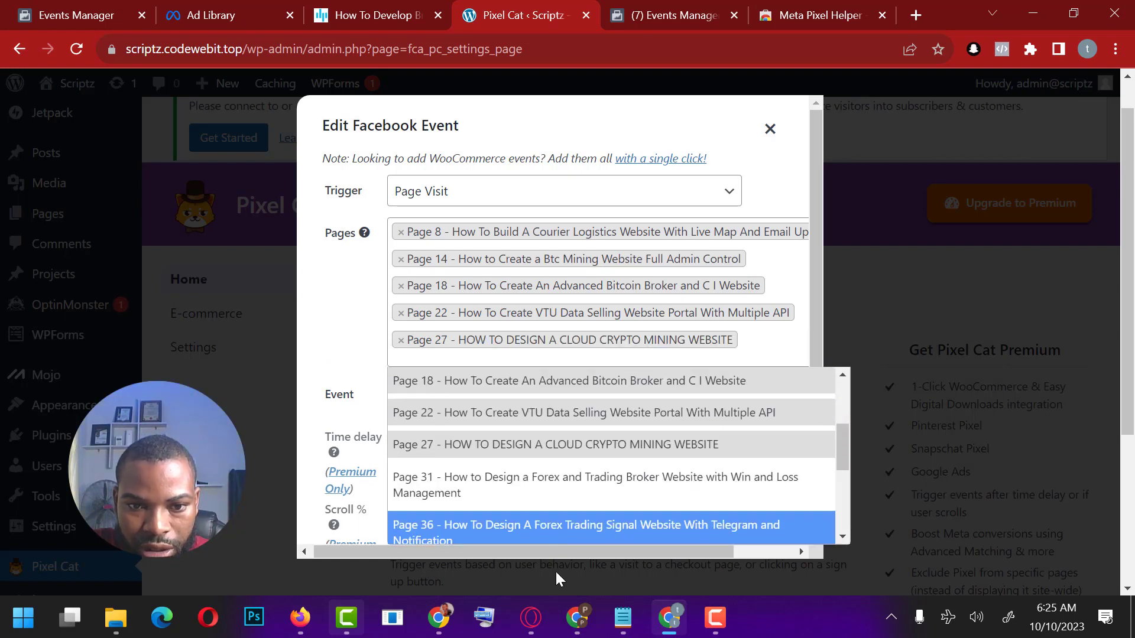
pyautogui.click(540, 501)
pyautogui.click(743, 392)
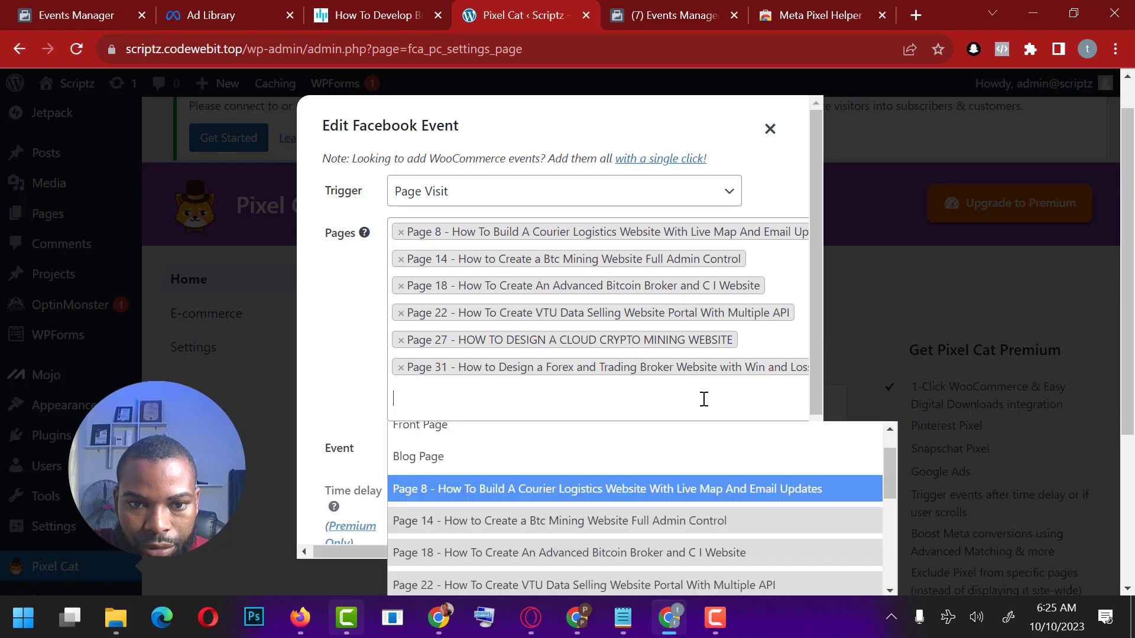
pyautogui.scroll(-3, 627, 508)
pyautogui.scroll(2, 600, 505)
pyautogui.click(594, 559)
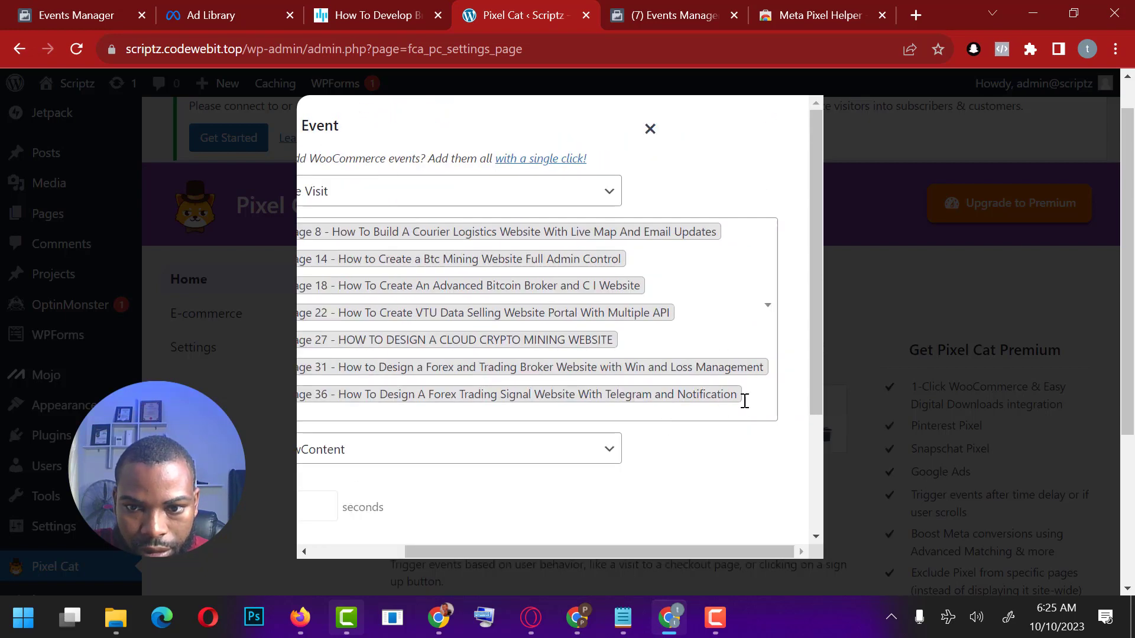
# Step: Add Page 40, How To Design An Online Bank With PHP, and Page 44, the Fake Crypto Alerts software page, to the event
pyautogui.click(742, 406)
pyautogui.scroll(-3, 624, 540)
pyautogui.scroll(-1, 624, 541)
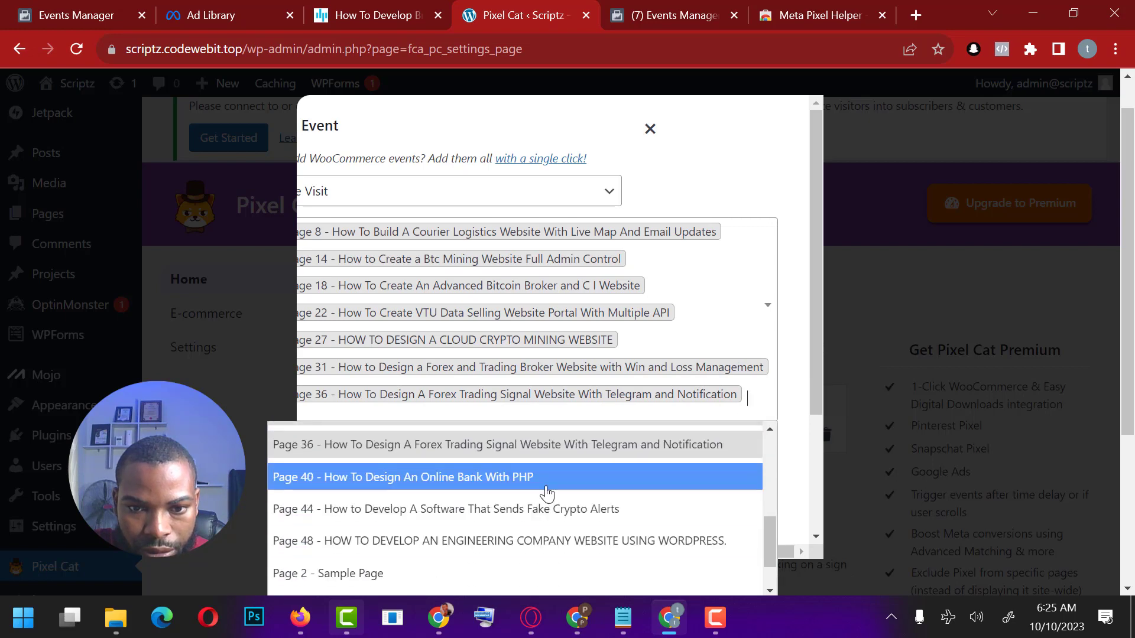
pyautogui.click(546, 475)
pyautogui.click(732, 433)
pyautogui.scroll(-4, 577, 538)
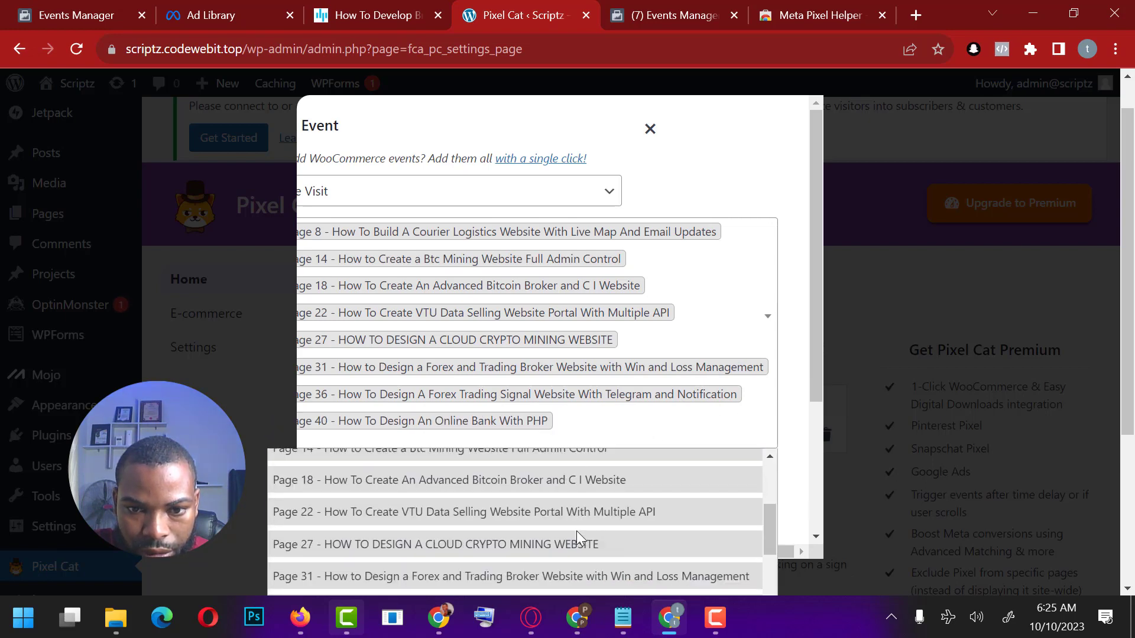
pyautogui.click(578, 536)
# Step: Add Page 48, HOW TO DEVELOP AN ENGINEERING COMPANY WEBSITE USING WORDPRESS, to the event's pages
pyautogui.scroll(-2, 635, 434)
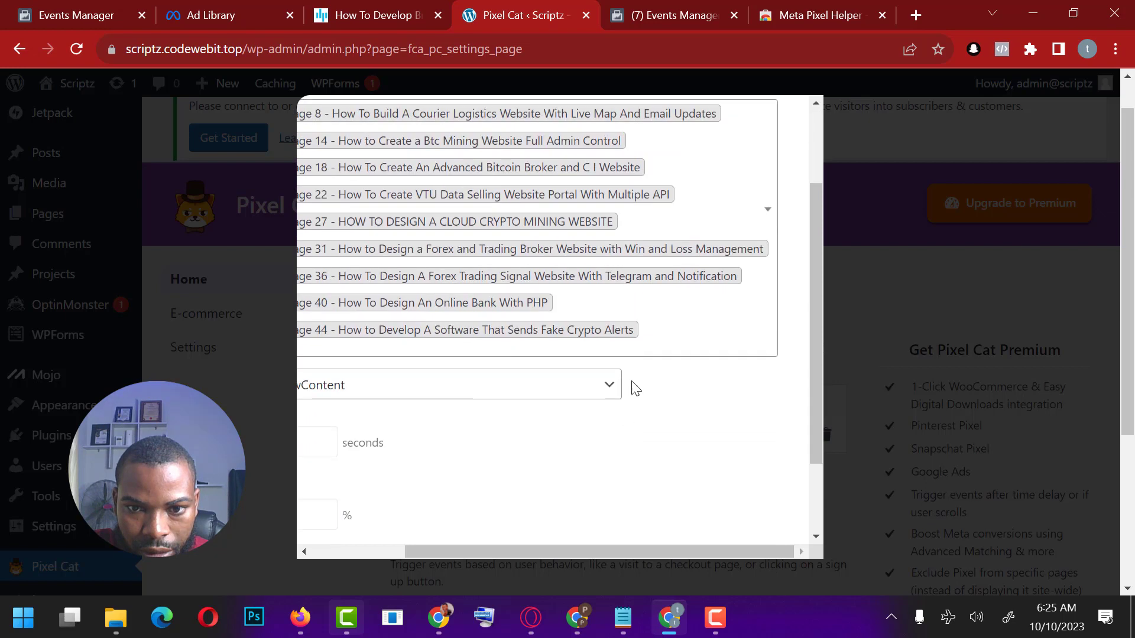
pyautogui.click(675, 338)
pyautogui.scroll(-4, 622, 481)
pyautogui.scroll(-1, 591, 478)
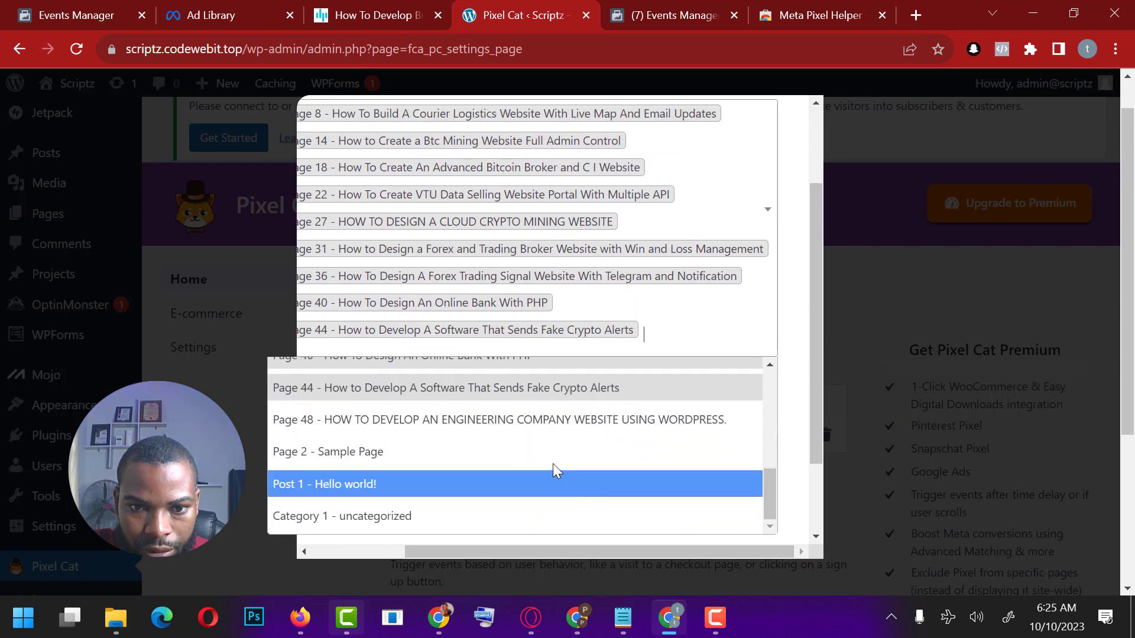
pyautogui.click(496, 423)
pyautogui.scroll(-2, 679, 315)
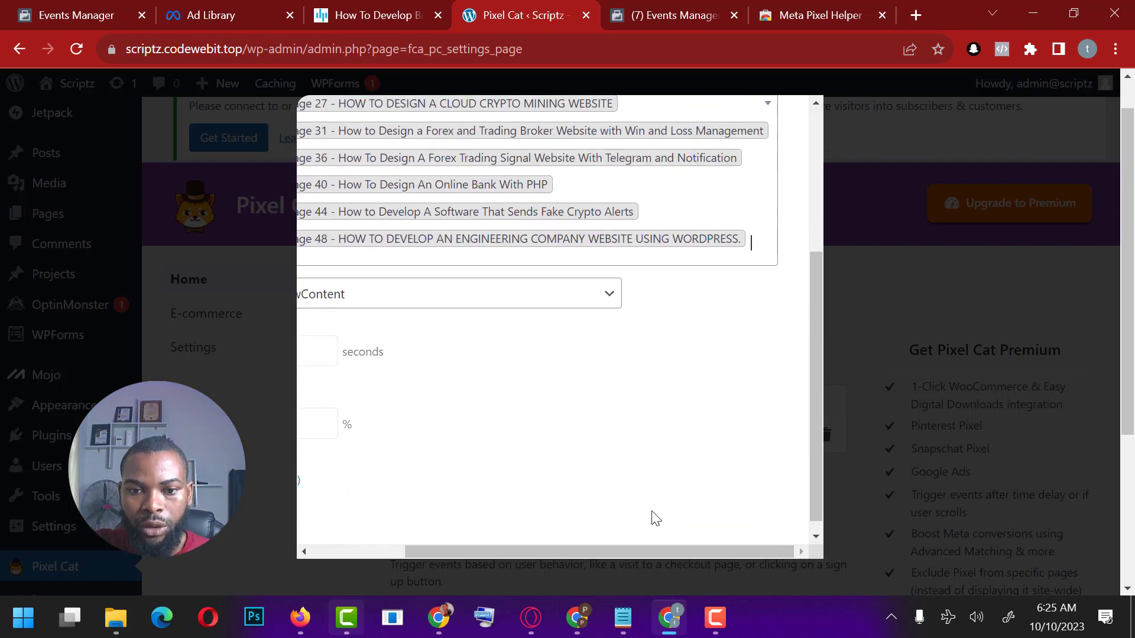
# Step: Review the selected pages and the available event types, keep ViewContent as the event, and save the Facebook event
pyautogui.moveTo(616, 551); pyautogui.dragTo(423, 552)
pyautogui.scroll(1, 638, 390)
pyautogui.scroll(2, 641, 392)
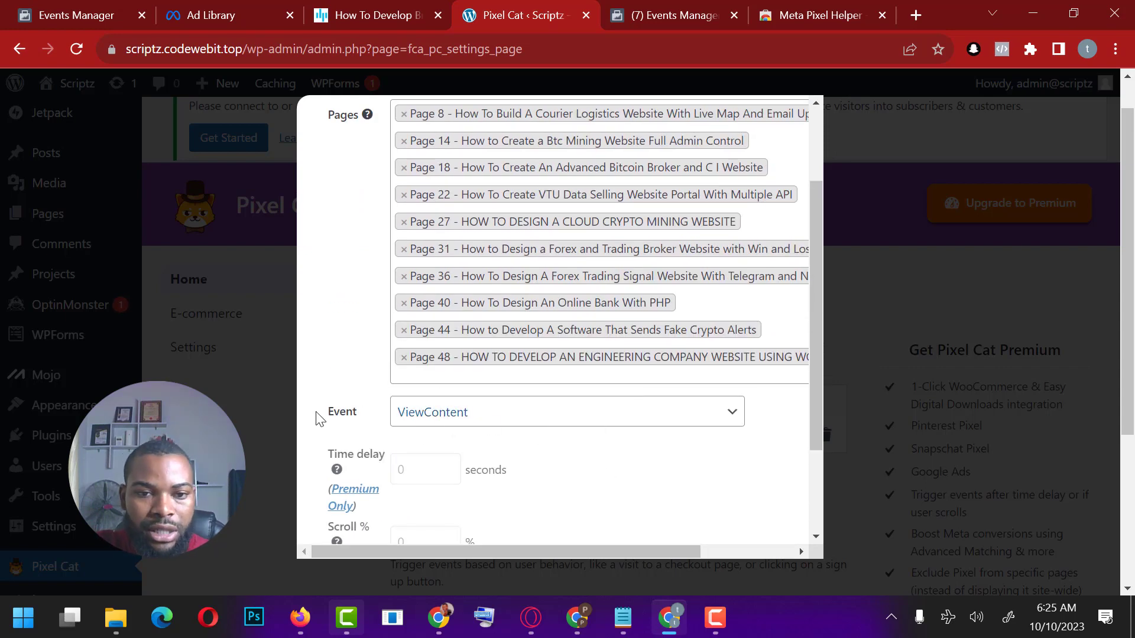
pyautogui.click(438, 414)
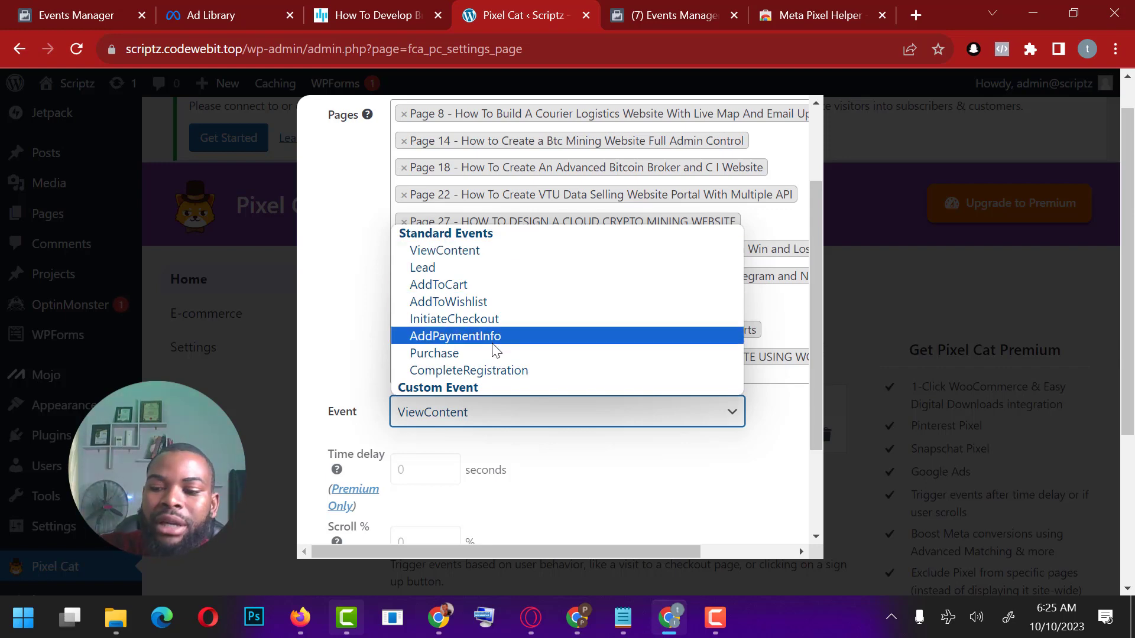
pyautogui.scroll(2, 608, 234)
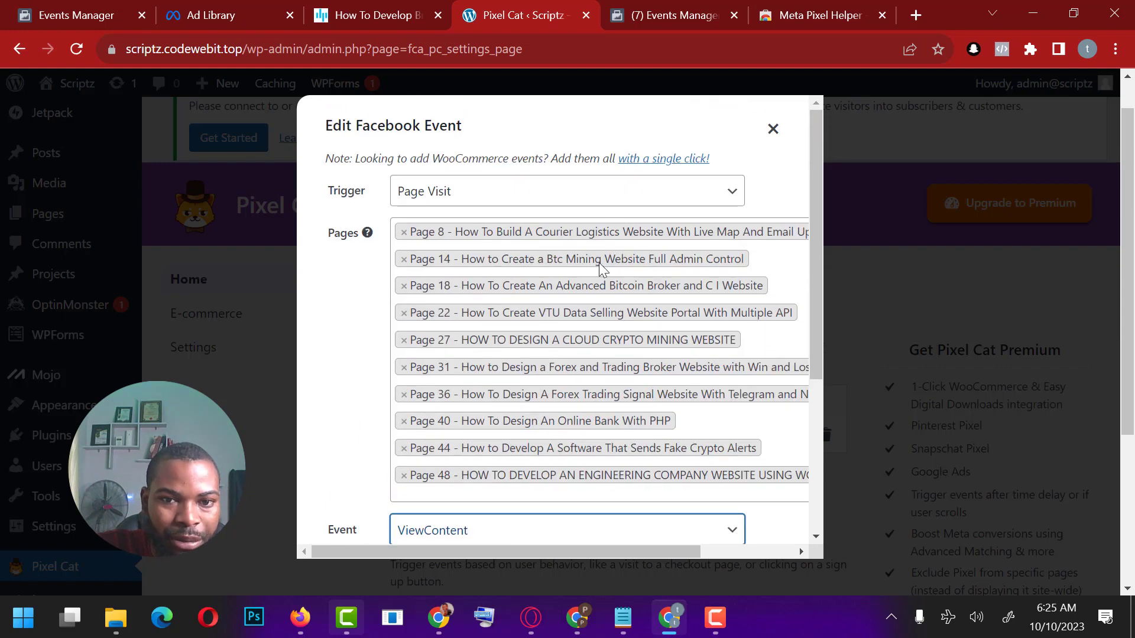
pyautogui.scroll(-2, 565, 394)
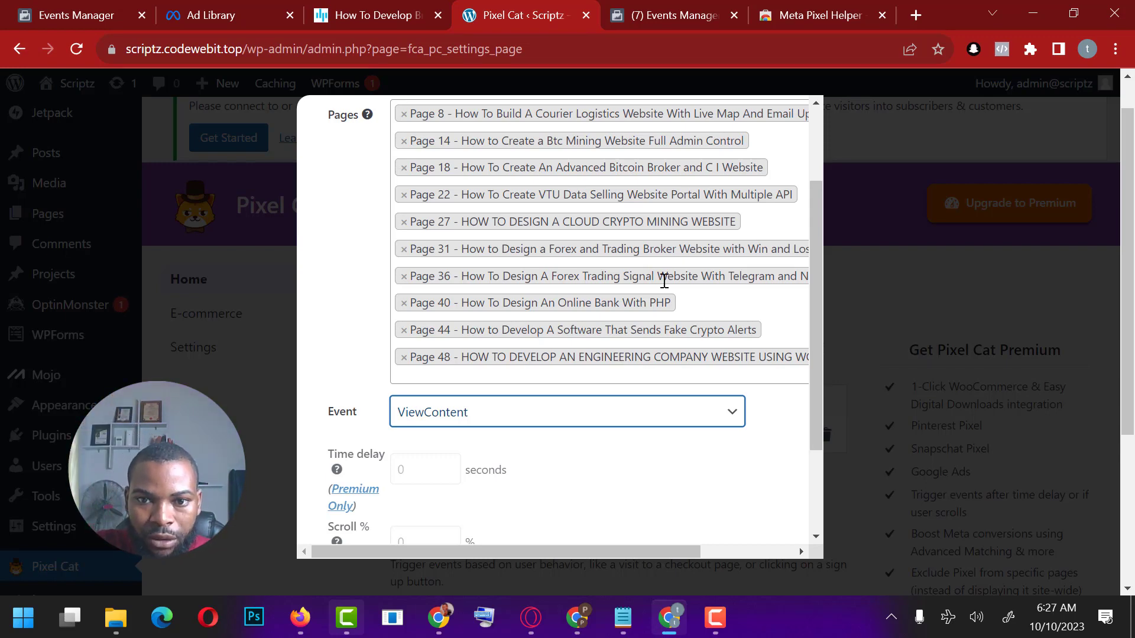
pyautogui.scroll(-2, 696, 337)
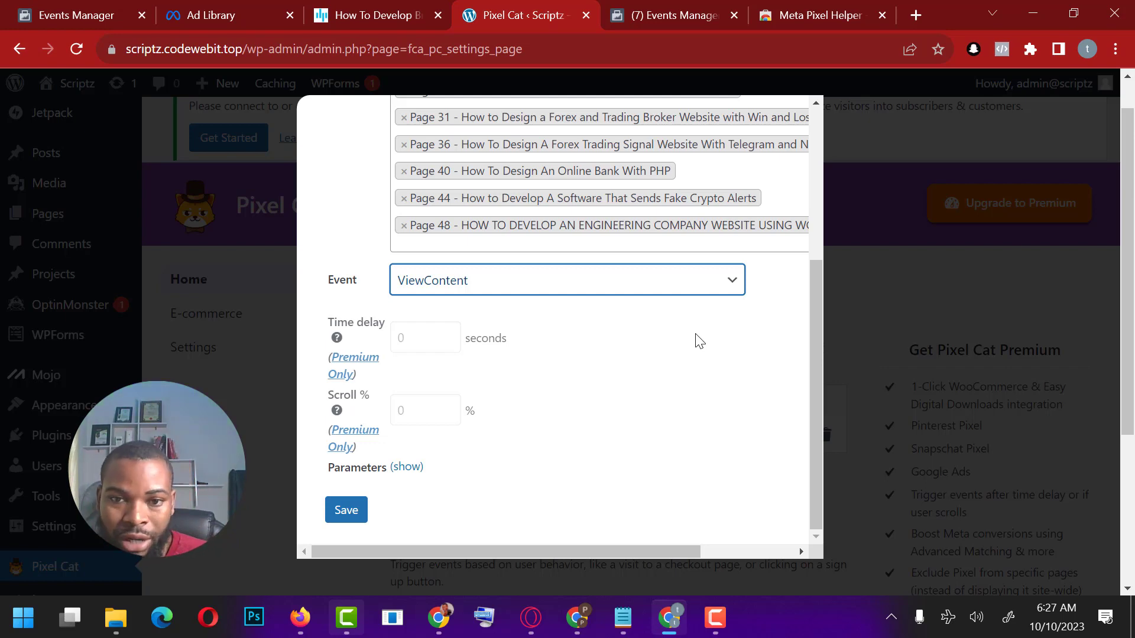
pyautogui.scroll(4, 727, 317)
pyautogui.scroll(-2, 695, 296)
pyautogui.scroll(-3, 697, 296)
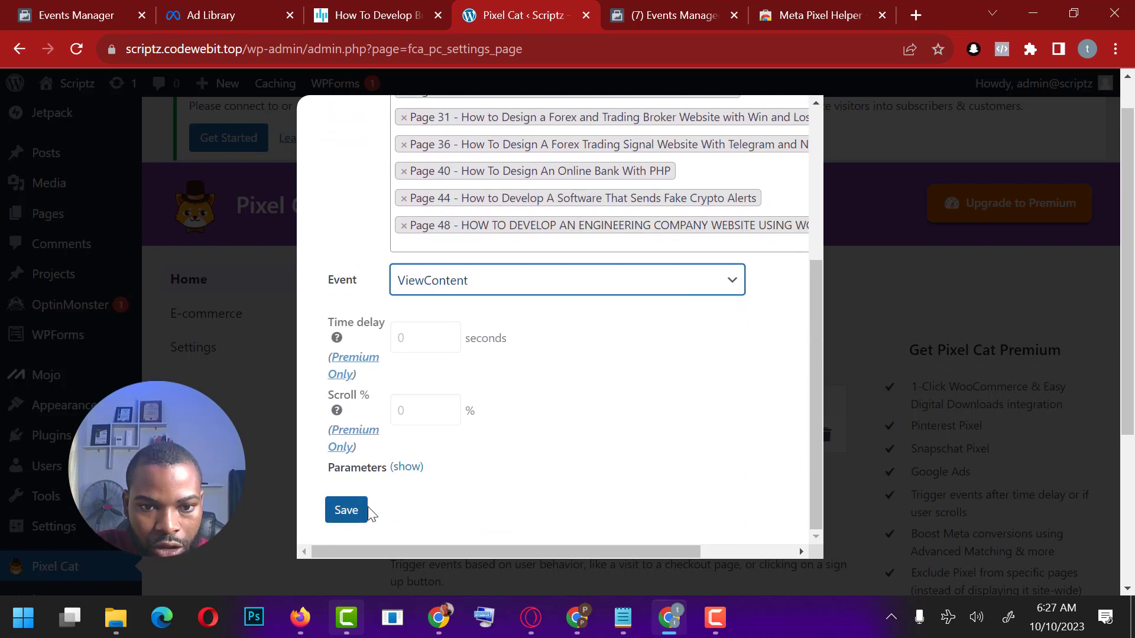
pyautogui.click(344, 512)
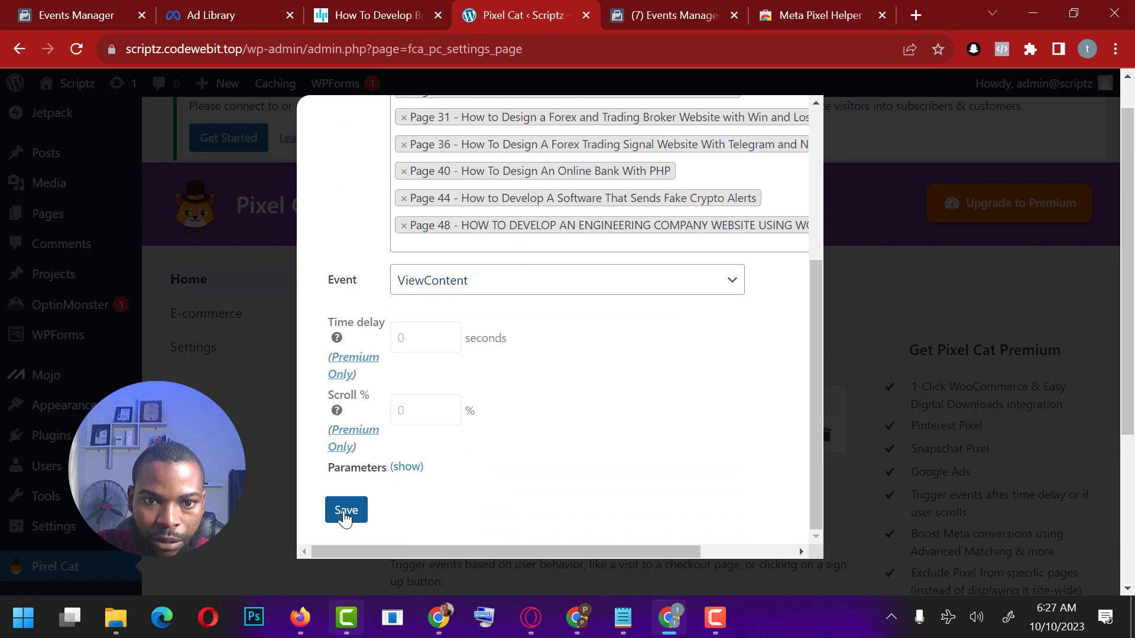
# Step: Check the ViewContent event's listed trigger pages and save the Pixel Cat settings
pyautogui.scroll(-15, 562, 435)
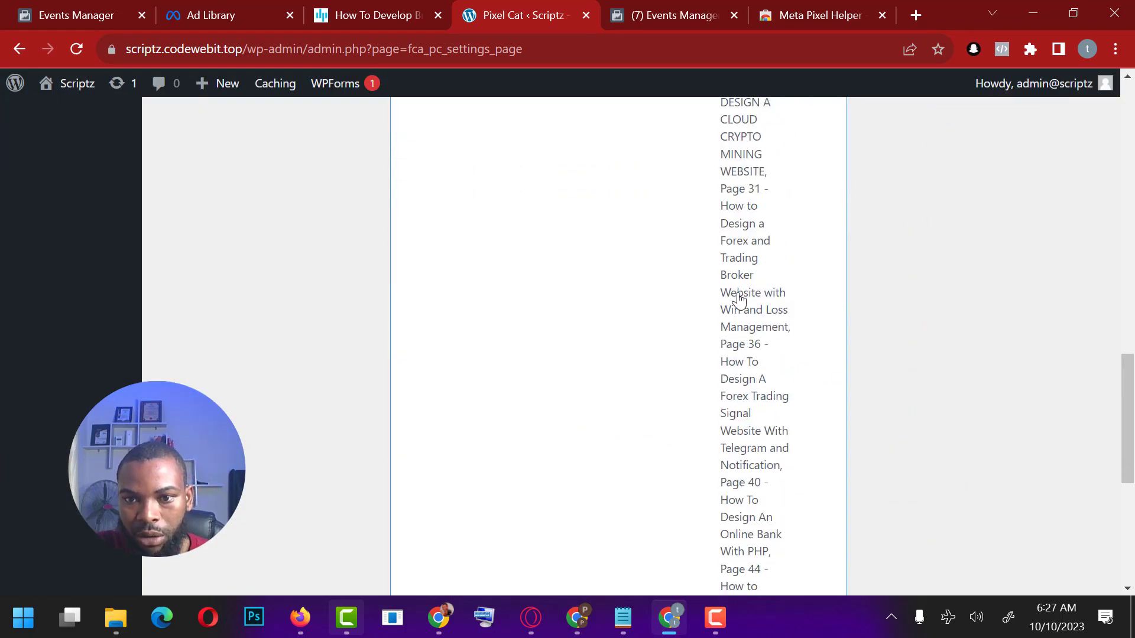
pyautogui.scroll(15, 729, 424)
pyautogui.scroll(-8, 742, 312)
pyautogui.scroll(-10, 692, 383)
pyautogui.scroll(8, 727, 399)
pyautogui.scroll(15, 734, 393)
pyautogui.scroll(-4, 708, 408)
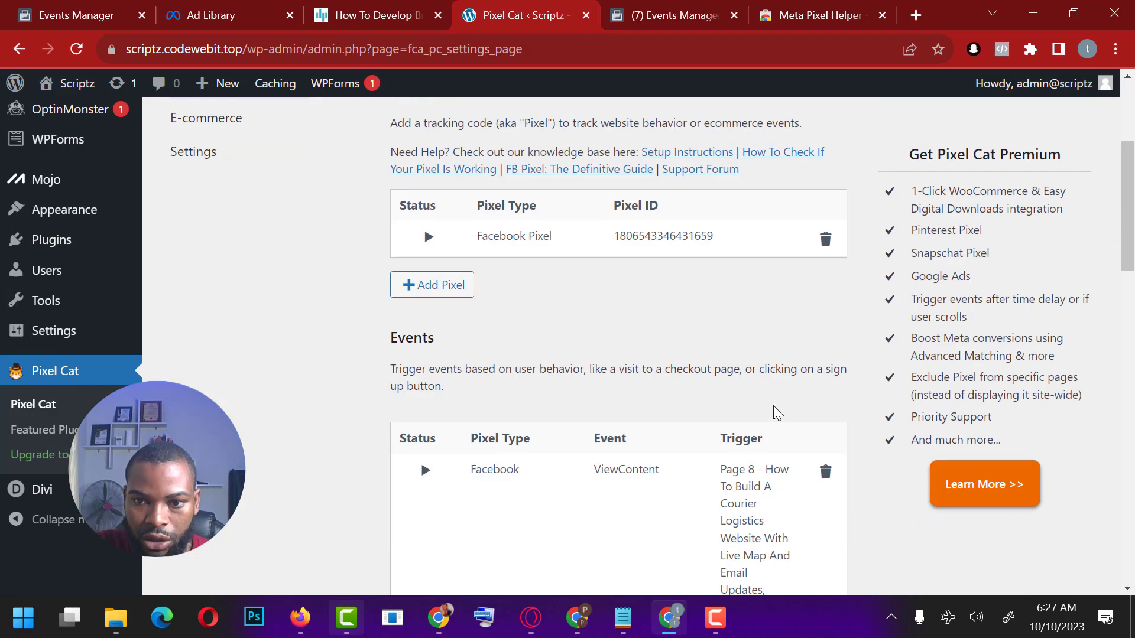
pyautogui.scroll(-10, 732, 413)
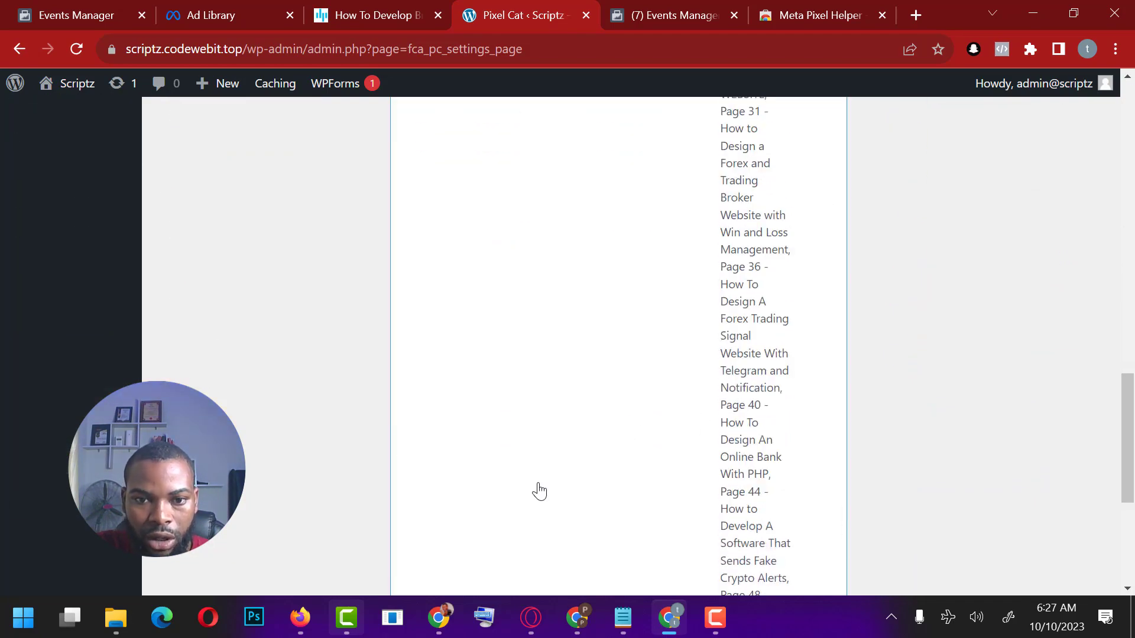
pyautogui.click(440, 493)
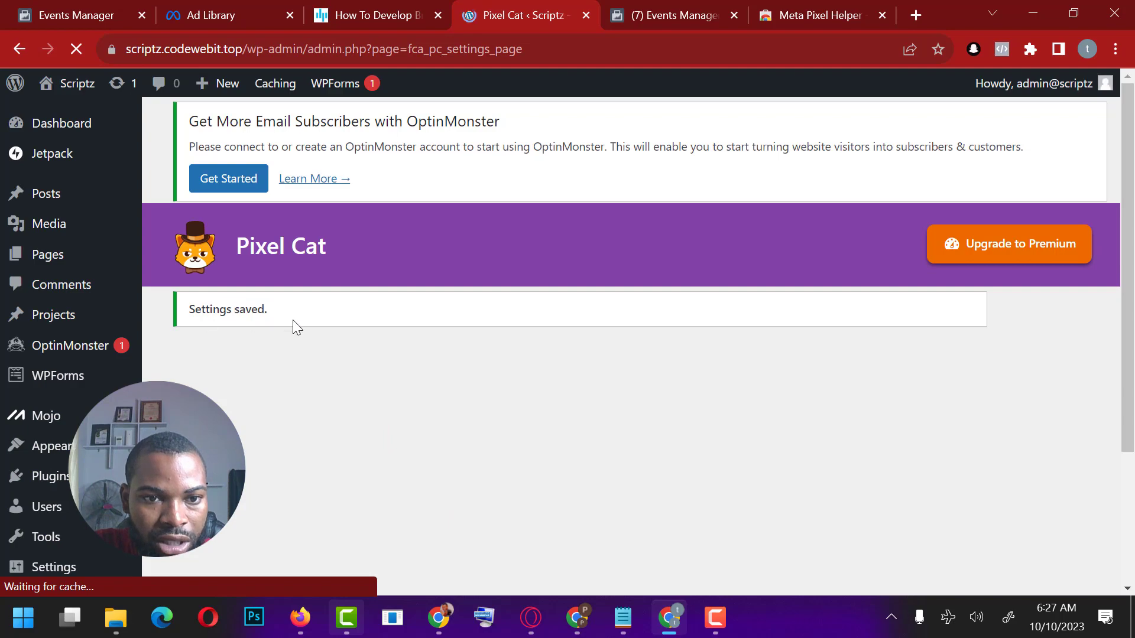
pyautogui.scroll(-15, 700, 355)
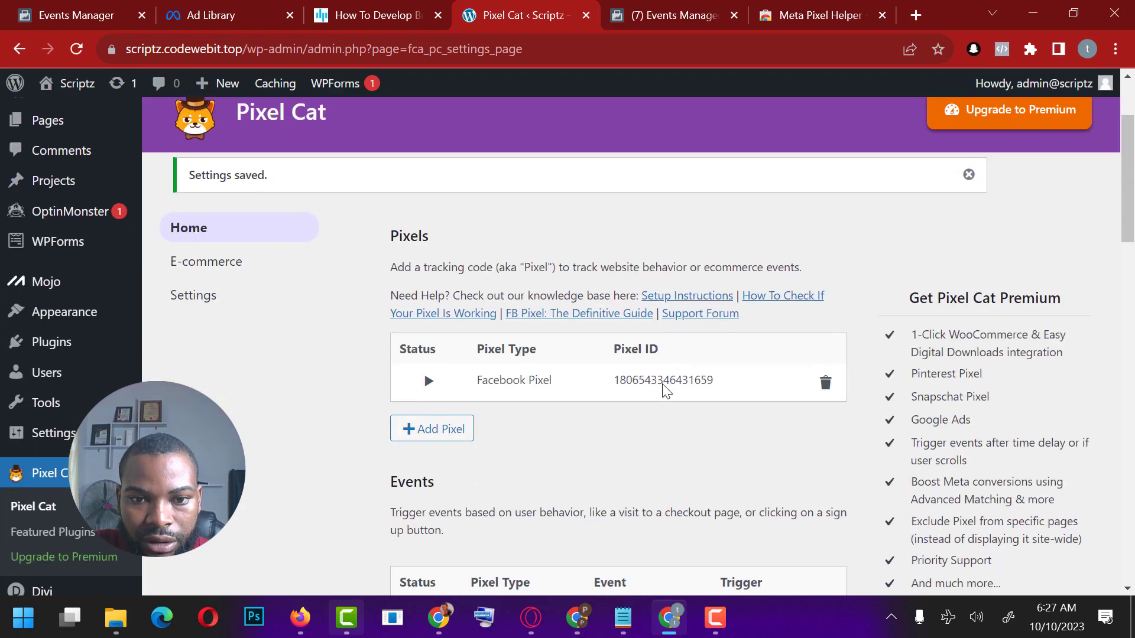
pyautogui.scroll(15, 663, 392)
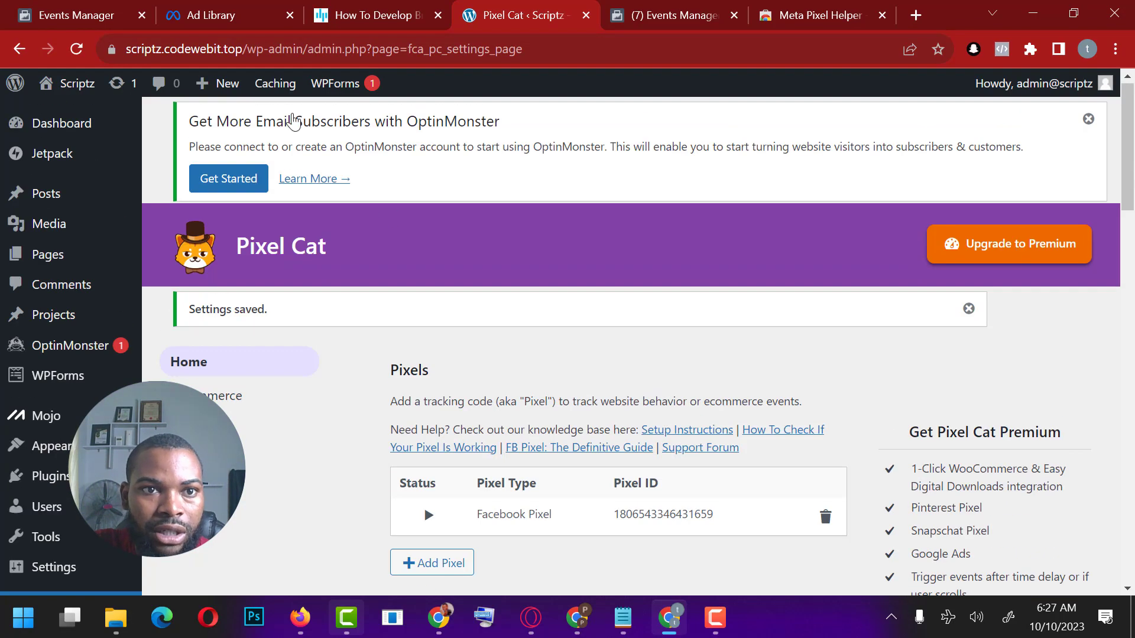
# Step: Switch to Meta Events Manager and open the website events test for the Scriptzcodewebbiit pixel, ready for a website URL
pyautogui.click(77, 11)
pyautogui.scroll(-10, 650, 407)
pyautogui.scroll(10, 706, 425)
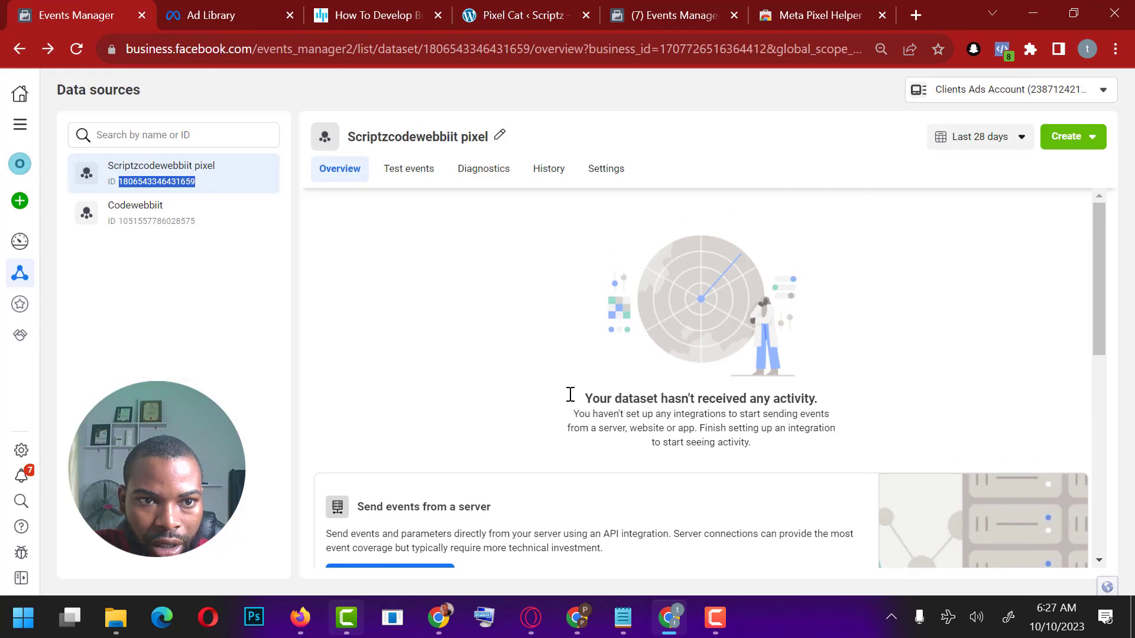
pyautogui.scroll(-10, 1059, 253)
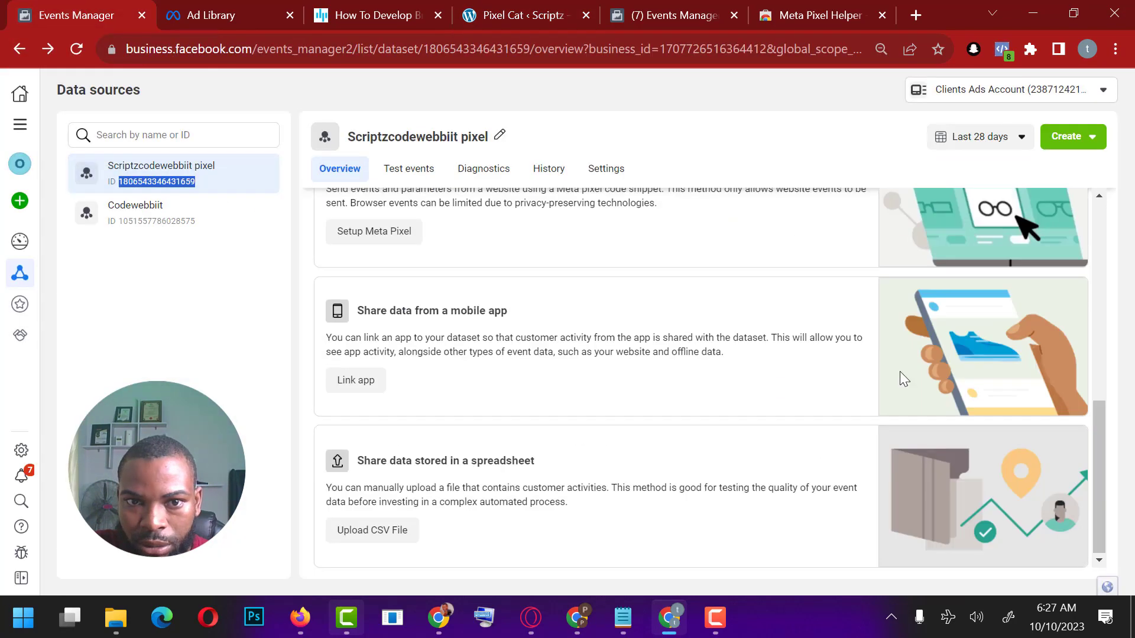
pyautogui.click(409, 172)
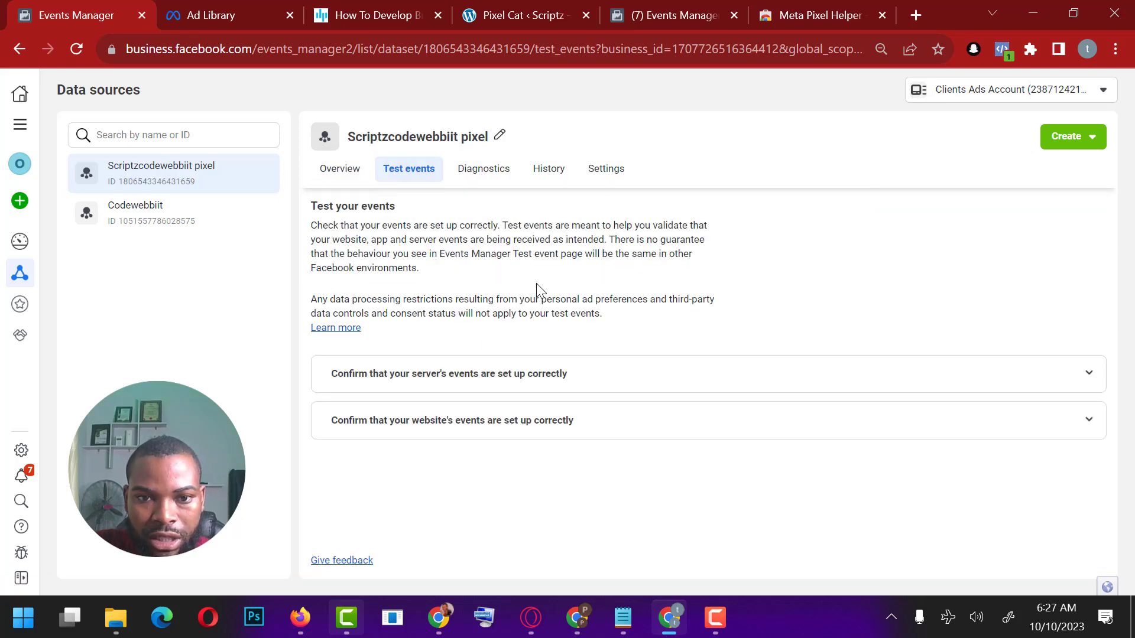
pyautogui.click(1085, 421)
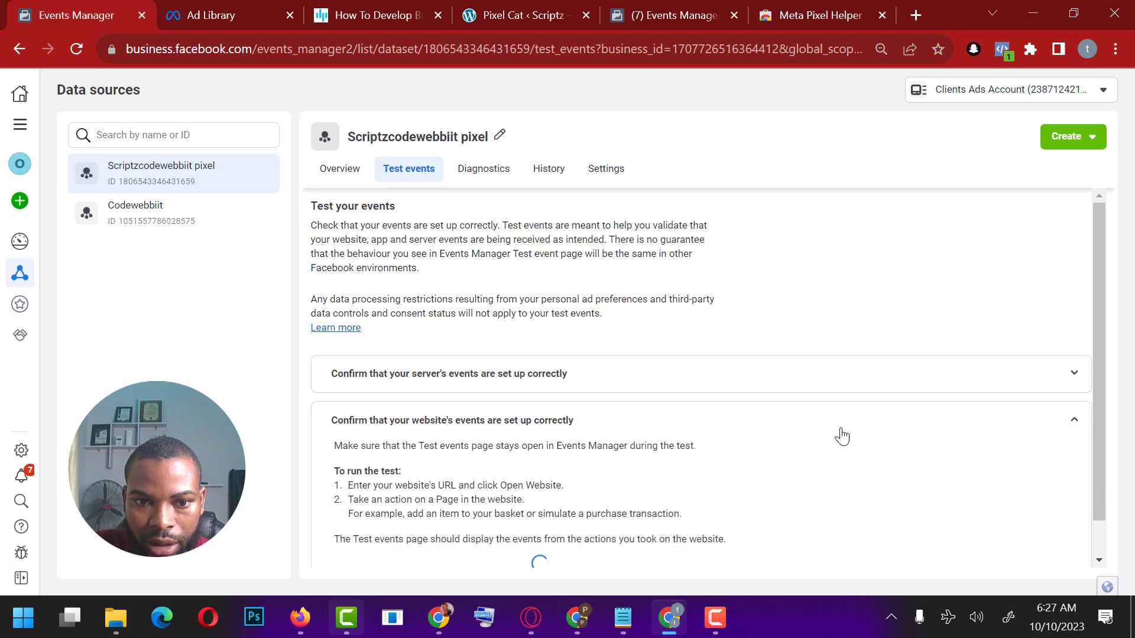
pyautogui.click(456, 476)
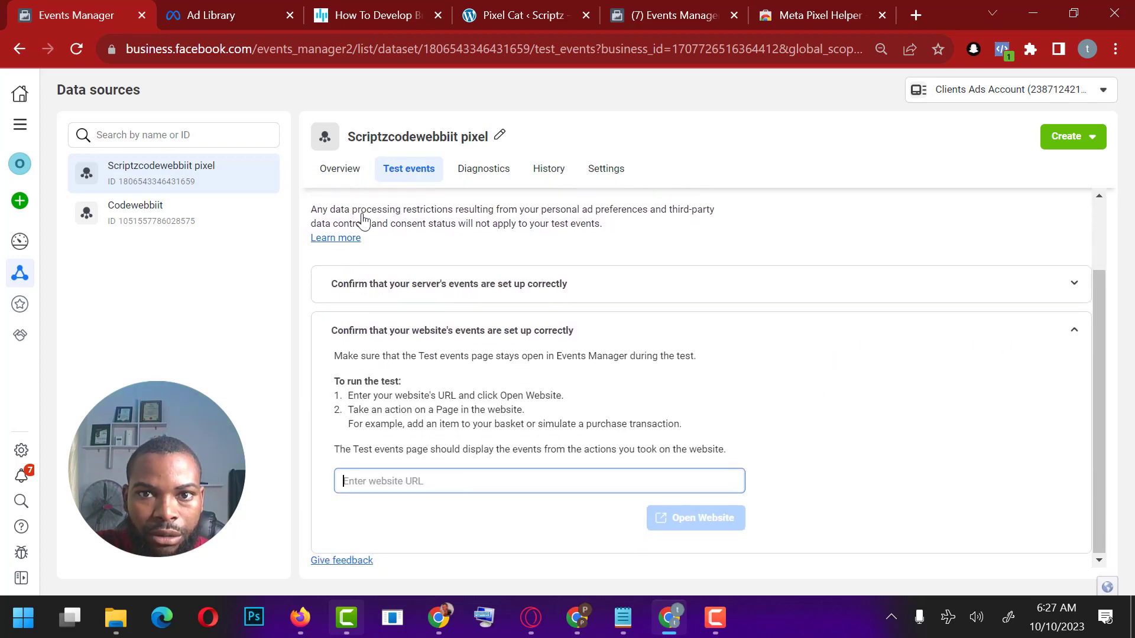
pyautogui.click(680, 13)
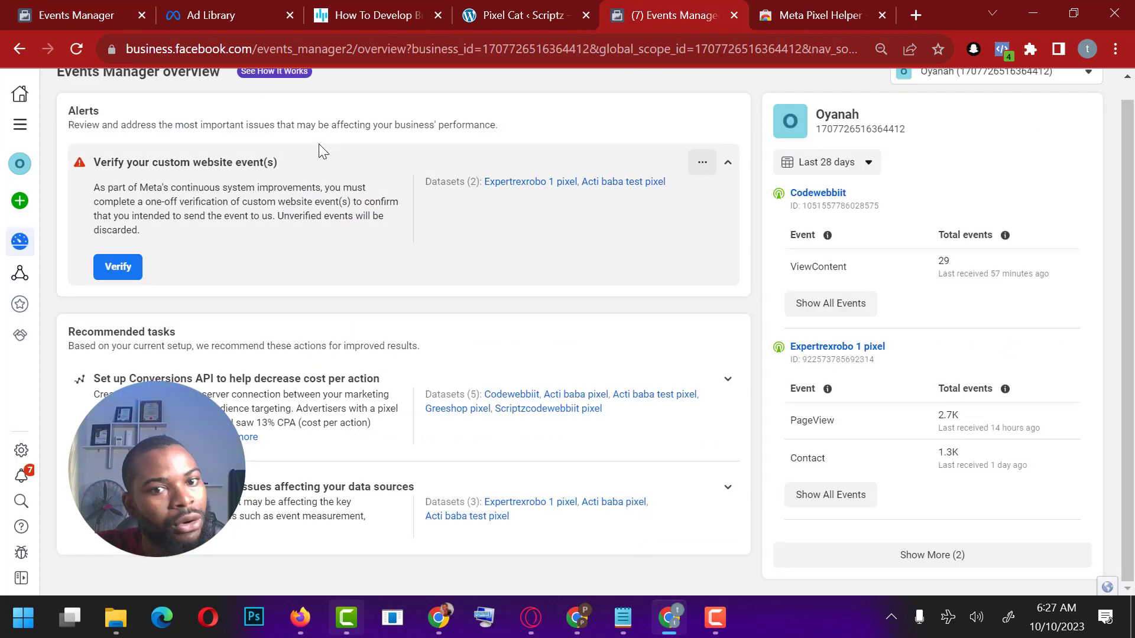
pyautogui.click(544, 13)
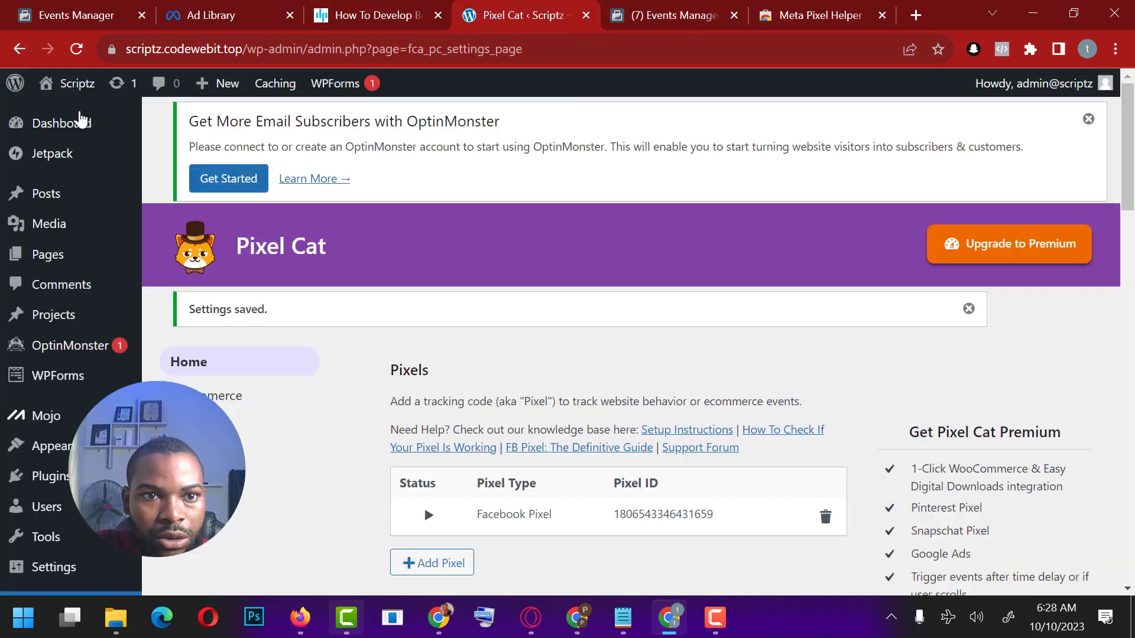
pyautogui.click(250, 52)
pyautogui.click(290, 47)
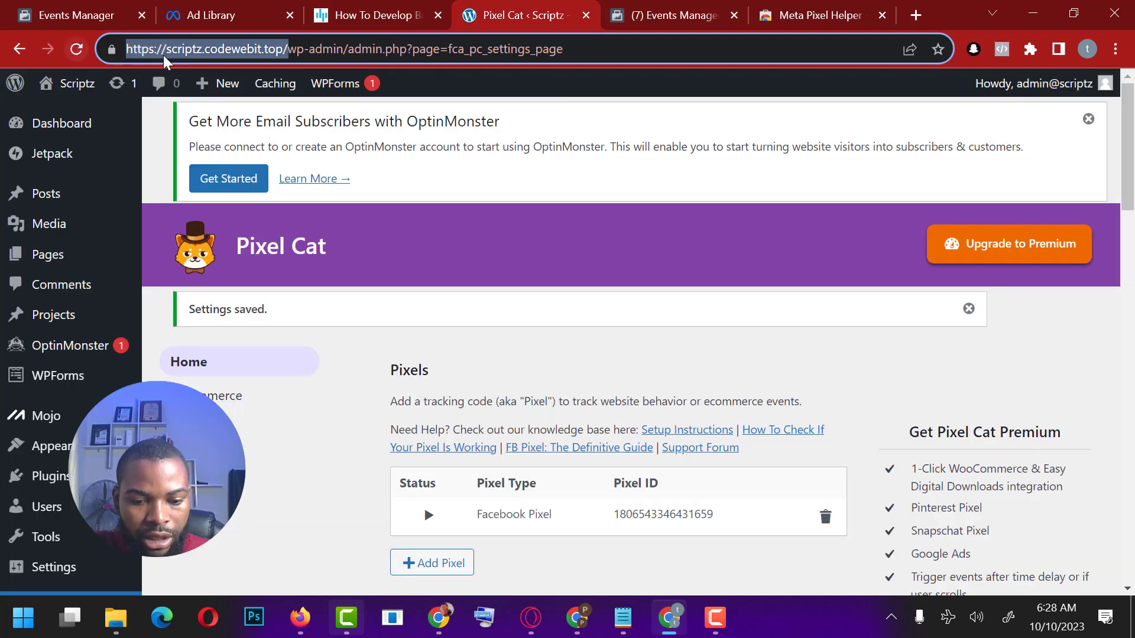
pyautogui.click(831, 18)
pyautogui.click(771, 49)
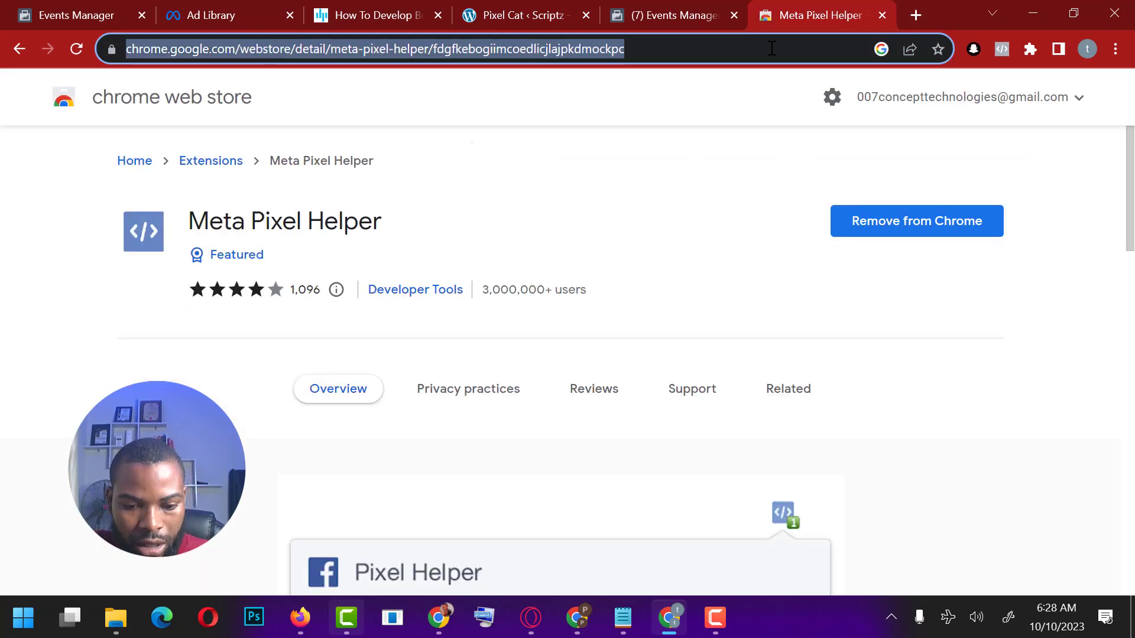
pyautogui.write('https://scriptz.codewebit.top/')
pyautogui.press('Return')
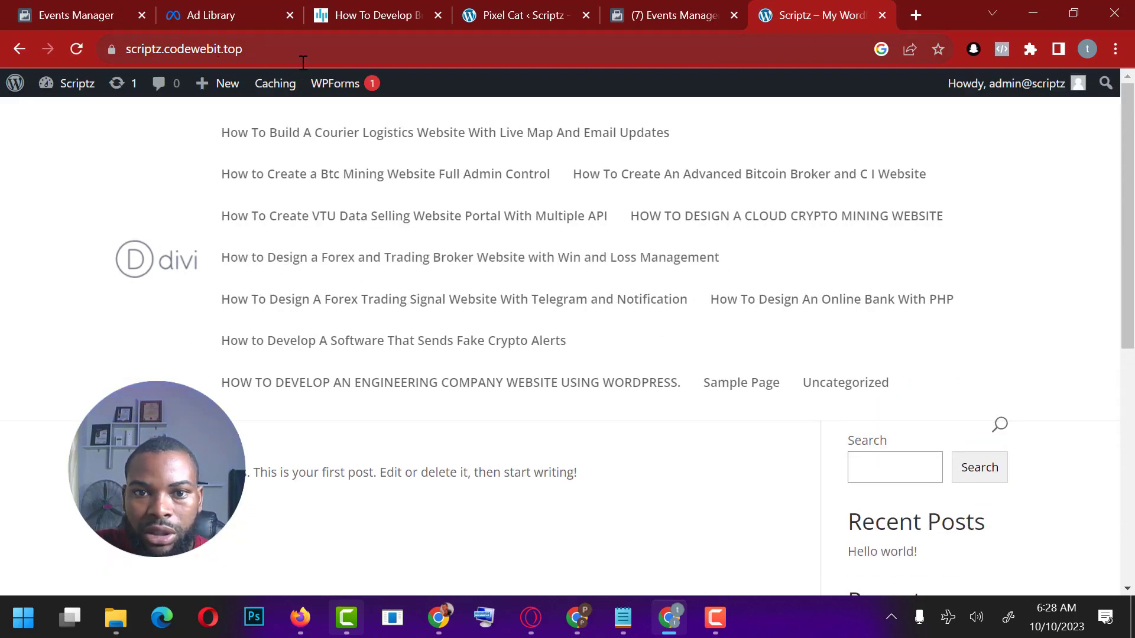
# Step: Check the scriptz.codewebit.top homepage for an installed pixel with Meta Pixel Helper and look over the page
pyautogui.click(1001, 51)
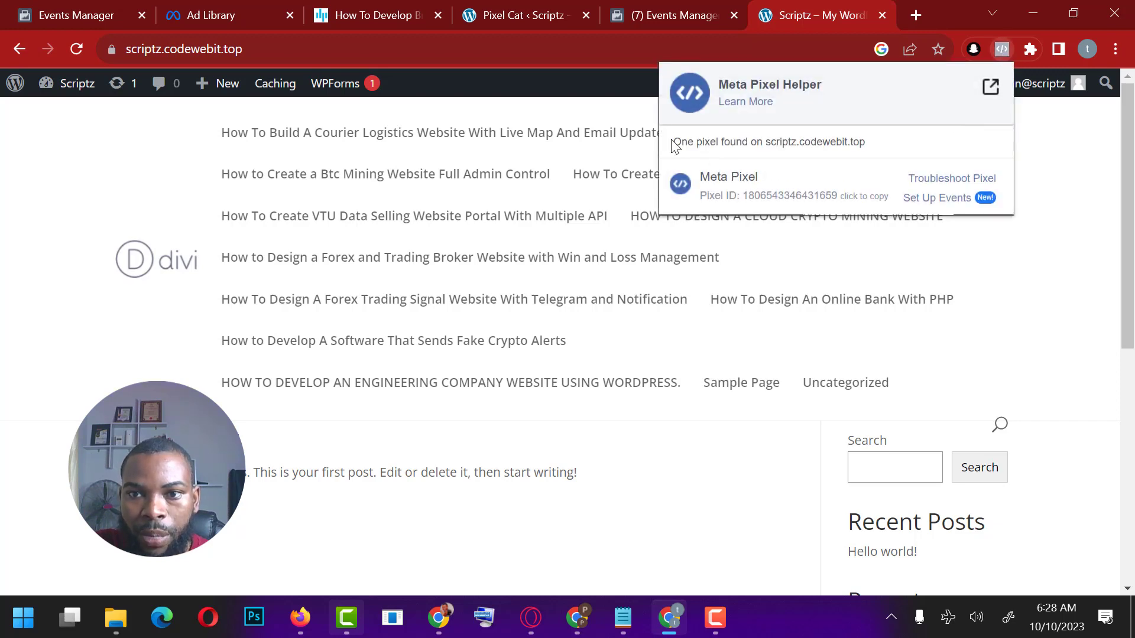
pyautogui.click(1001, 50)
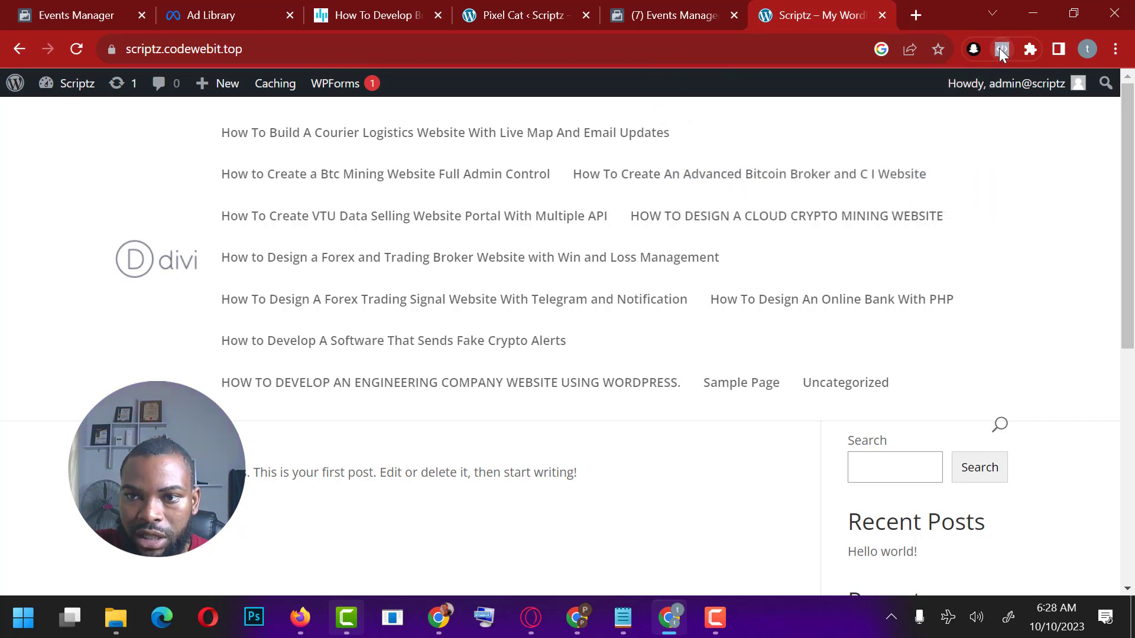
pyautogui.click(1001, 50)
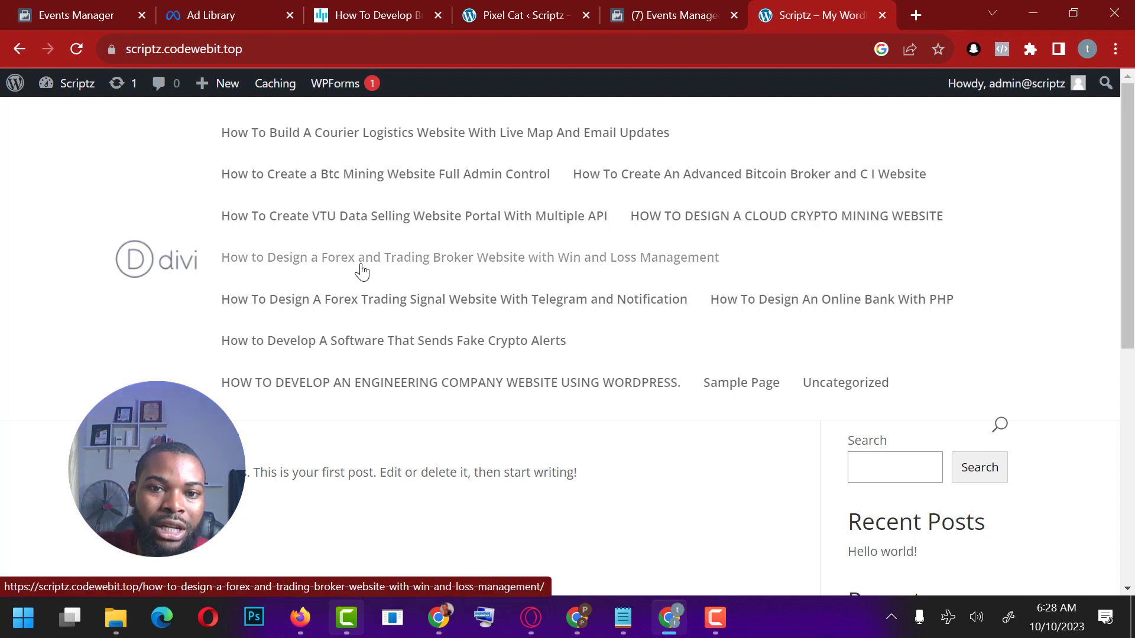
pyautogui.scroll(-2, 384, 277)
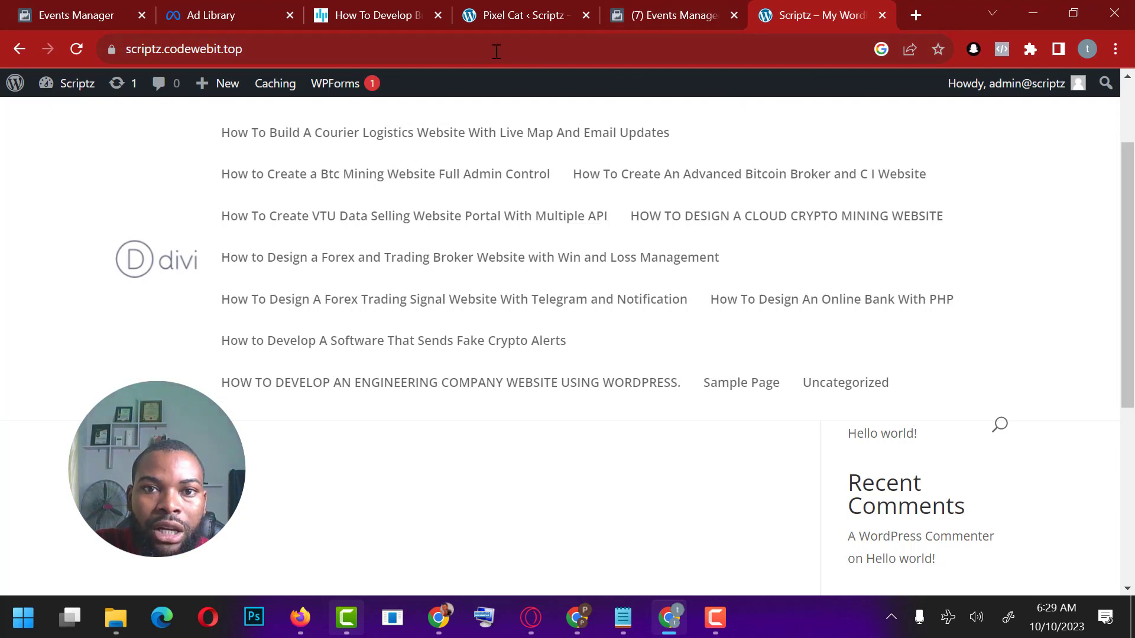
# Step: Bring up the WordPress list of all pages and view the courier logistics website page in a new tab
pyautogui.click(520, 15)
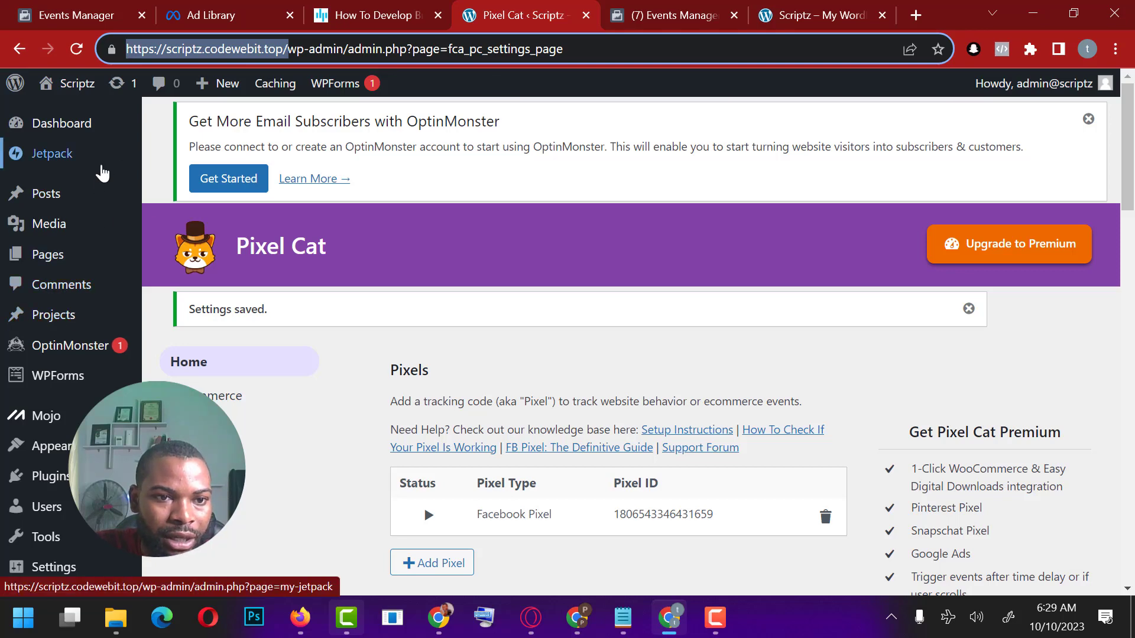
pyautogui.moveTo(51, 261)
pyautogui.click(171, 257)
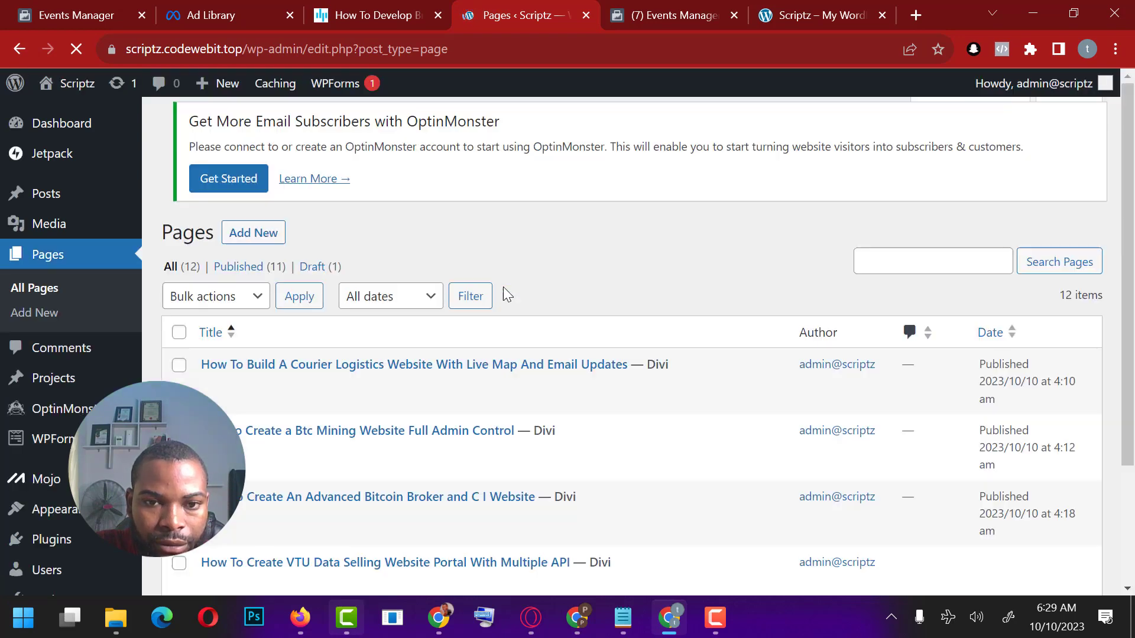
pyautogui.scroll(-5, 502, 286)
pyautogui.scroll(5, 476, 301)
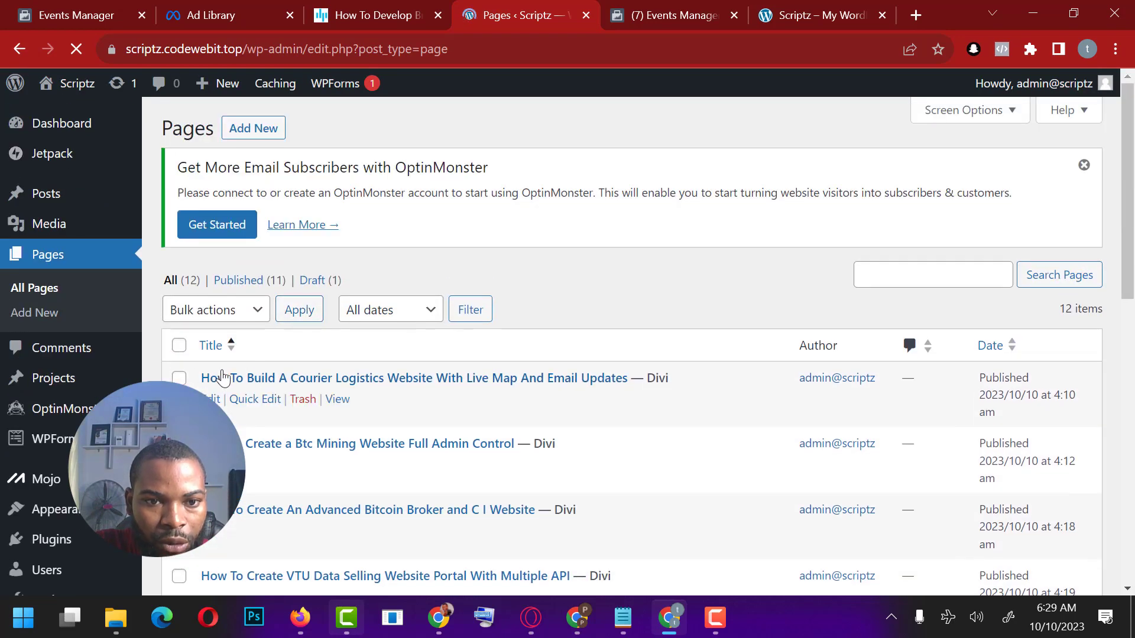
pyautogui.rightClick(343, 399)
pyautogui.click(405, 408)
pyautogui.click(584, 8)
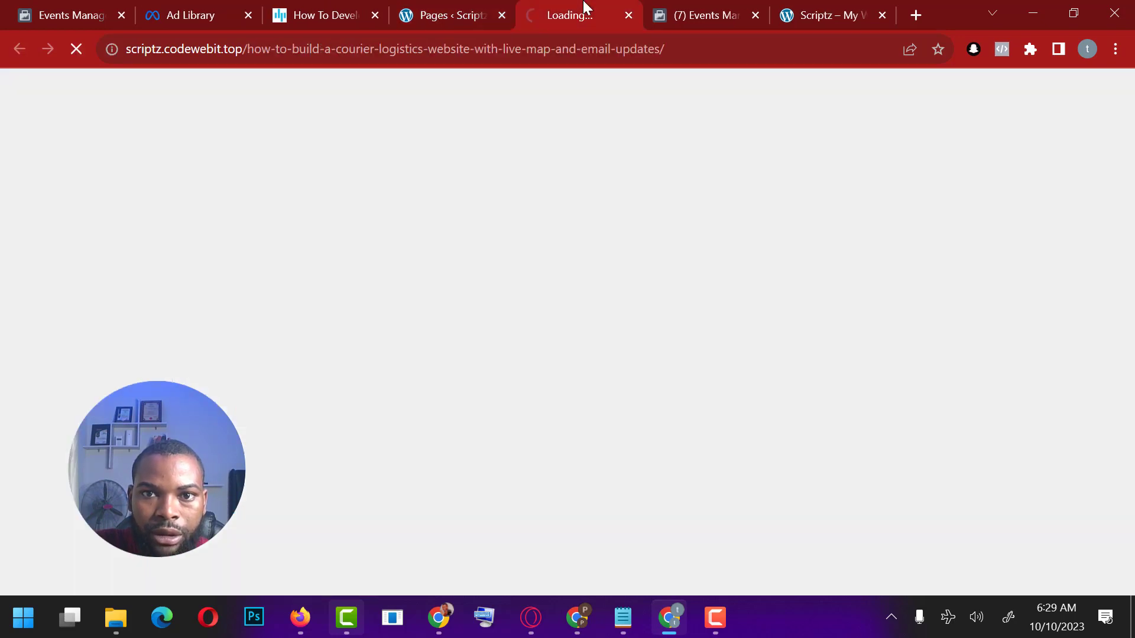
# Step: Highlight the courier page's full address and check the received test events for the Scriptzcodewebbiit pixel in Events Manager
pyautogui.click(658, 56)
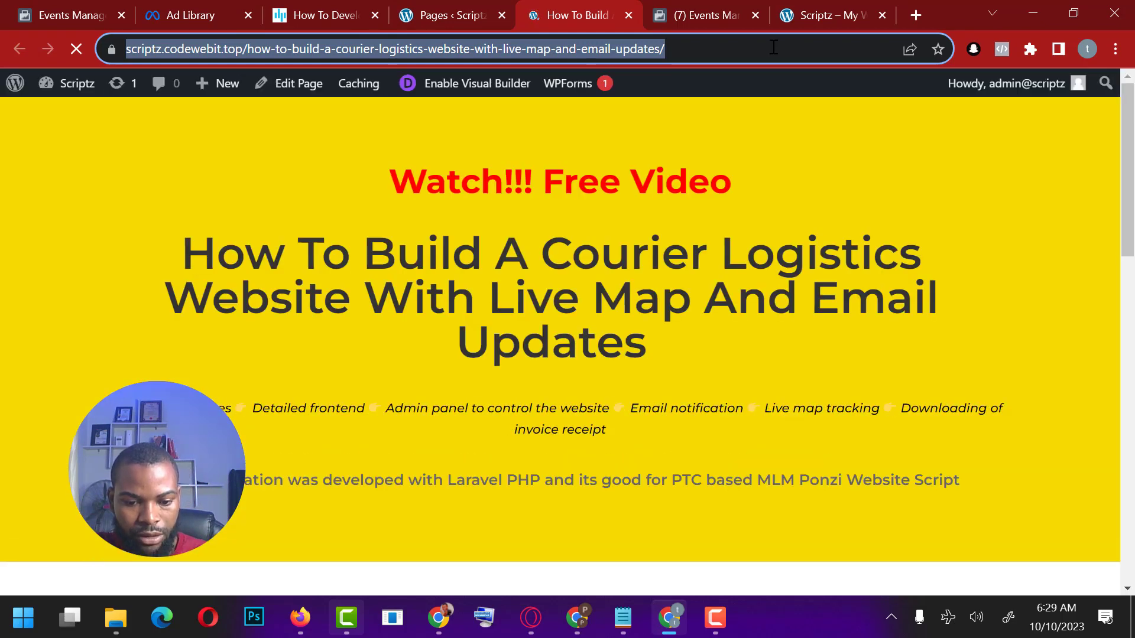
pyautogui.moveTo(705, 50); pyautogui.dragTo(118, 49)
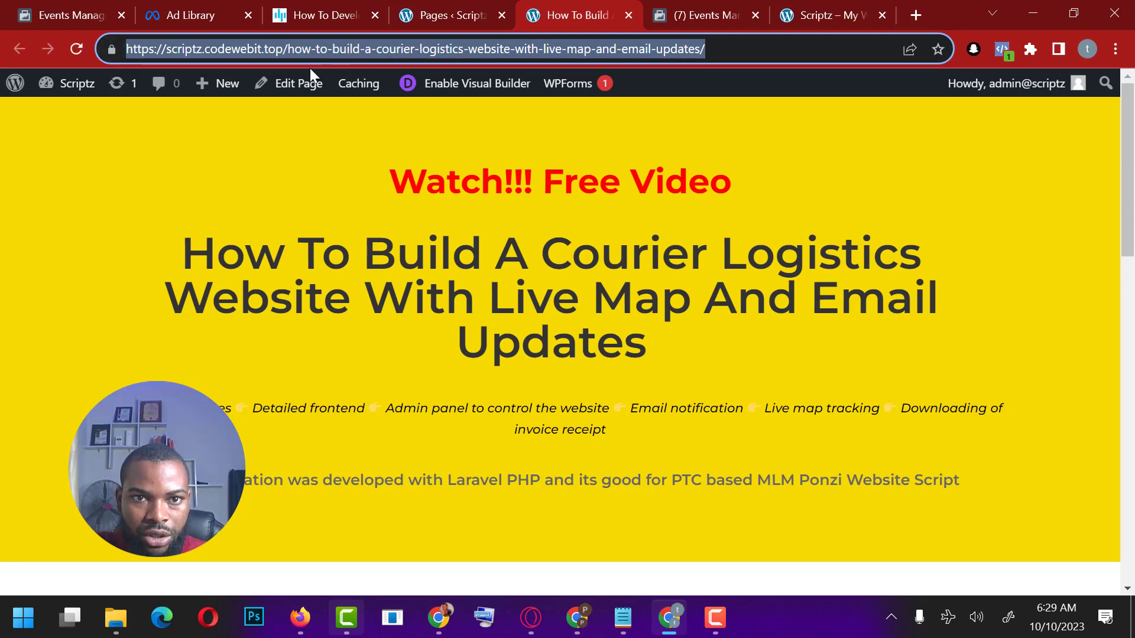
pyautogui.click(53, 24)
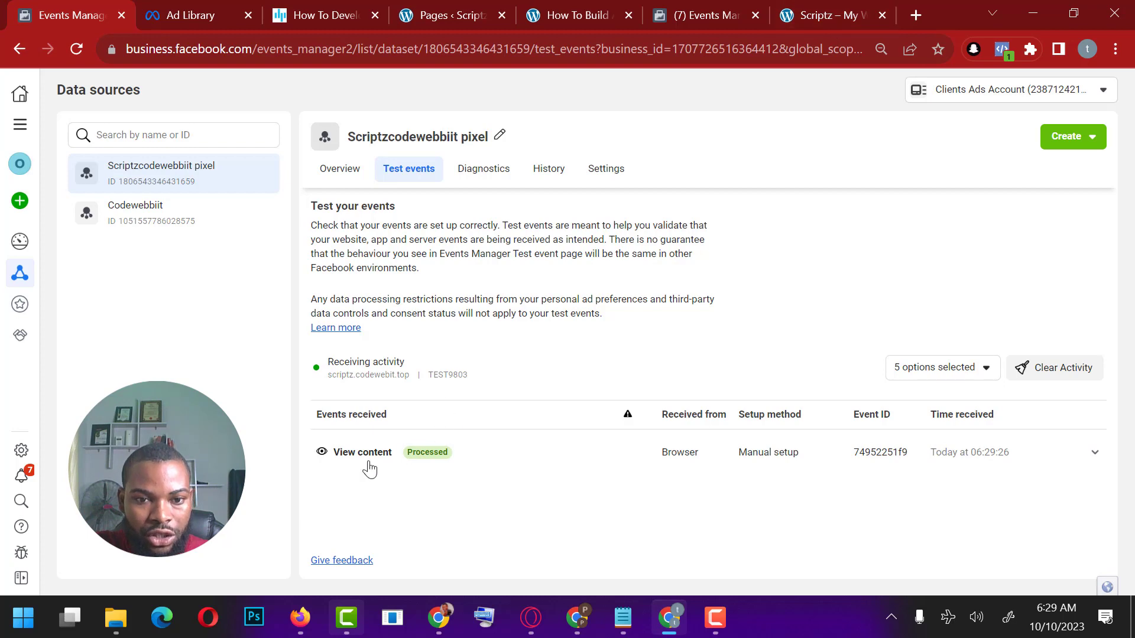
# Step: Return to the scriptz.codewebit.top homepage and check it again with Meta Pixel Helper
pyautogui.click(816, 10)
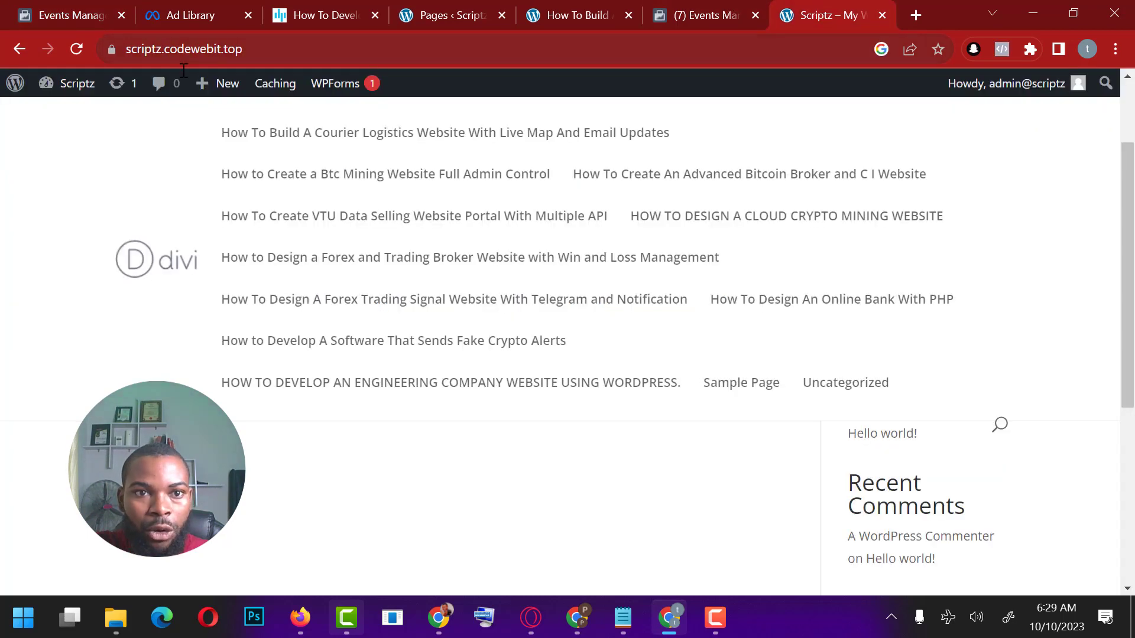
pyautogui.click(250, 49)
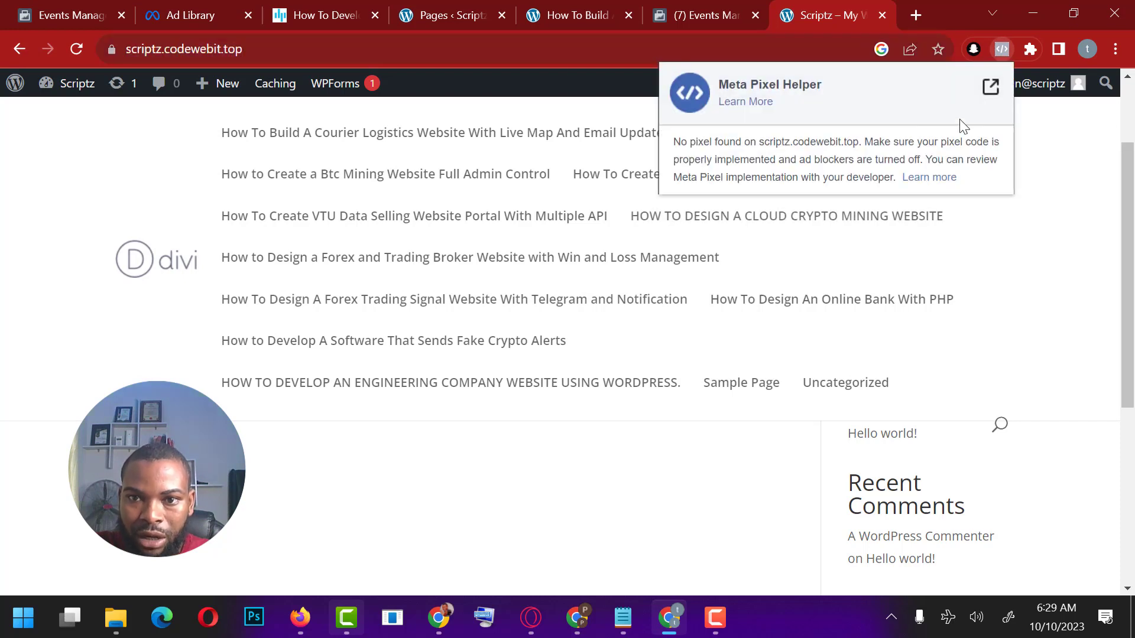
pyautogui.click(1004, 52)
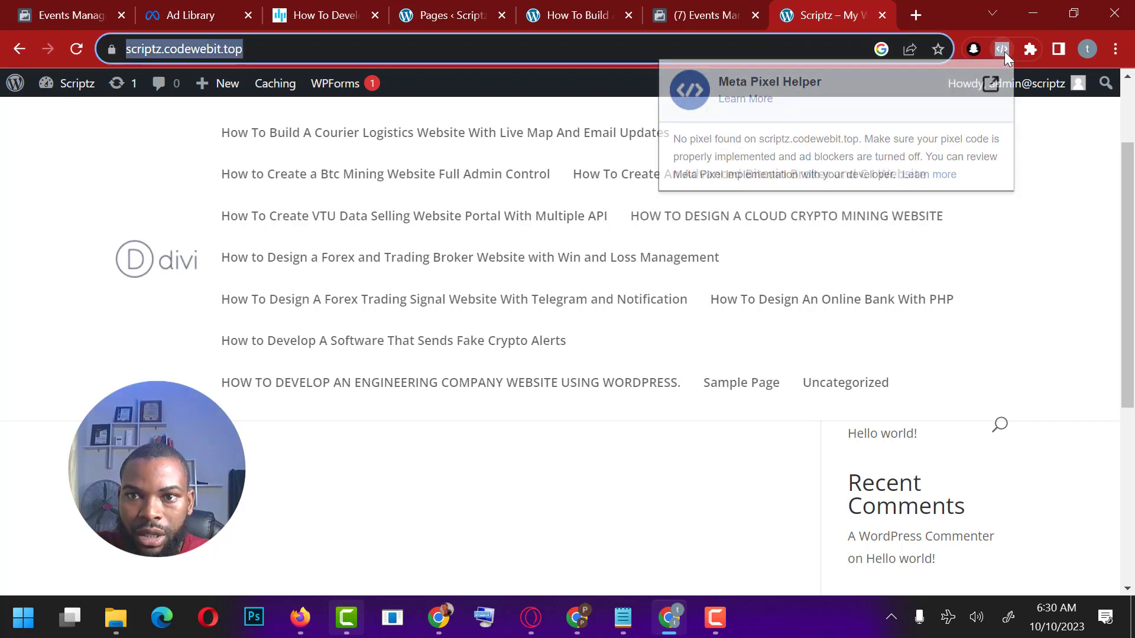
# Step: Expand the received View content event in the Events Manager test and highlight its URL
pyautogui.click(74, 7)
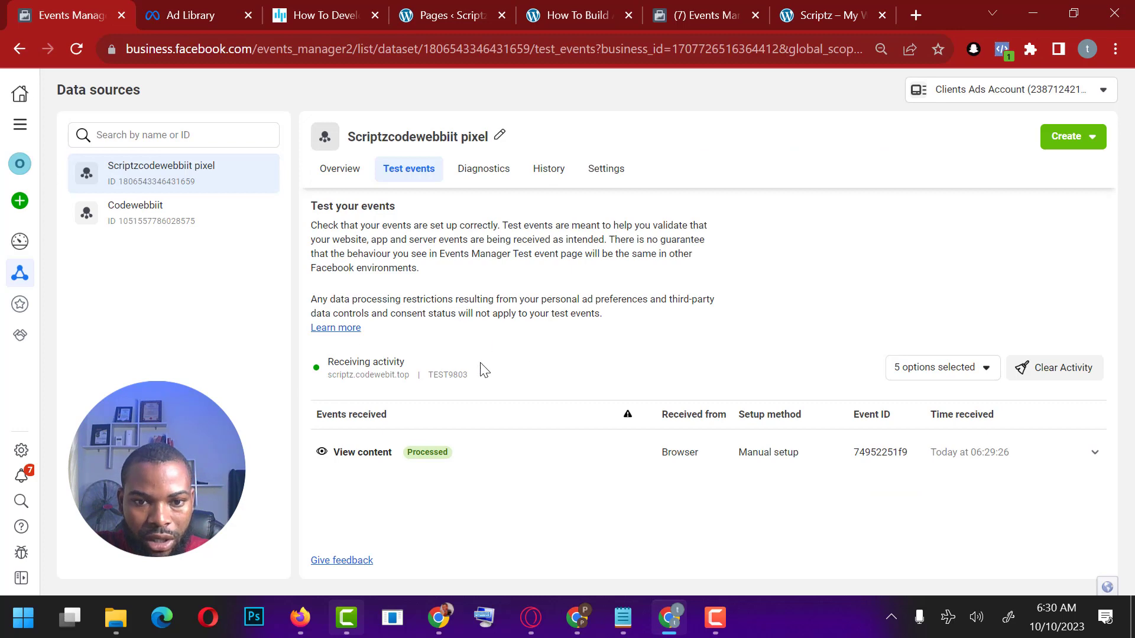
pyautogui.click(1094, 453)
pyautogui.scroll(-2, 785, 426)
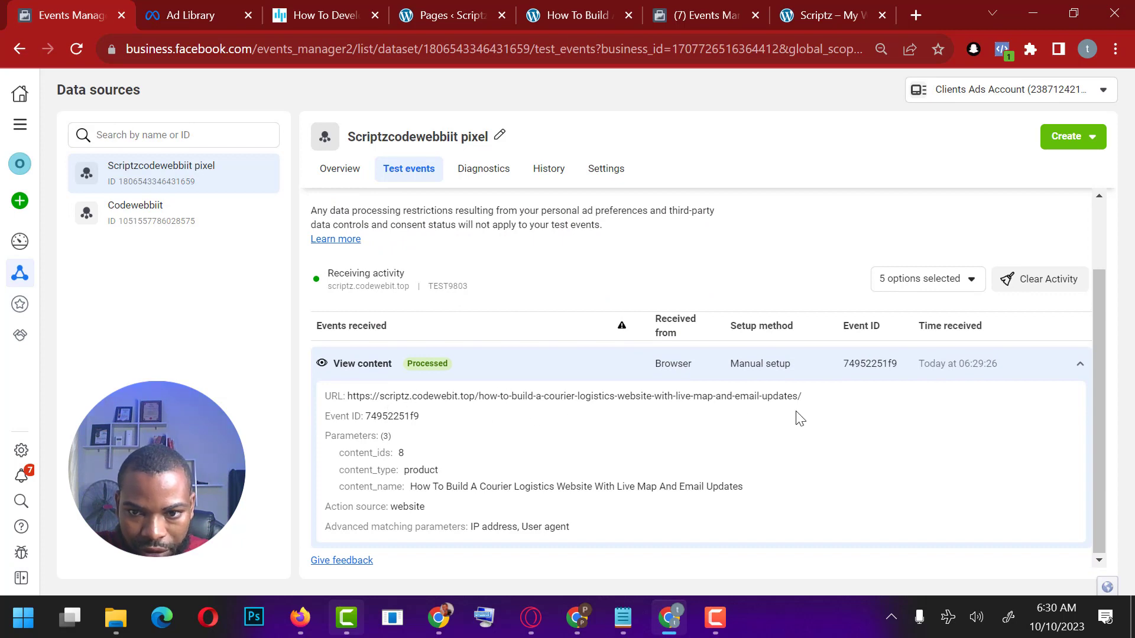
pyautogui.moveTo(835, 402); pyautogui.dragTo(325, 398)
# Step: Compare the View content event's URL and parameters with the open courier logistics page
pyautogui.click(570, 9)
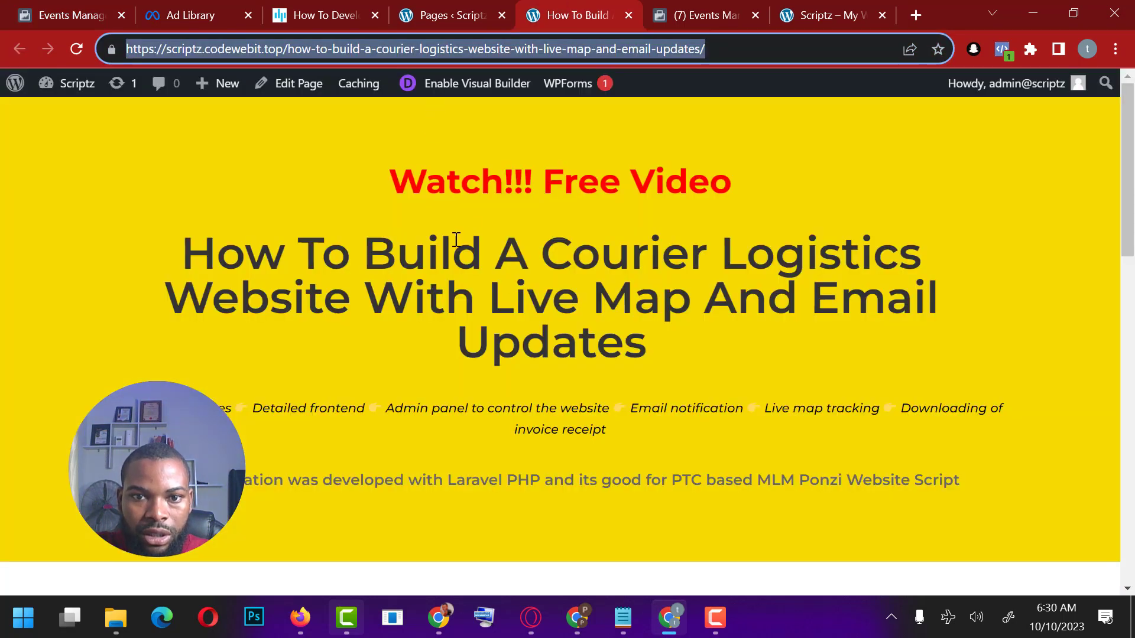
pyautogui.scroll(-10, 469, 236)
pyautogui.scroll(10, 522, 246)
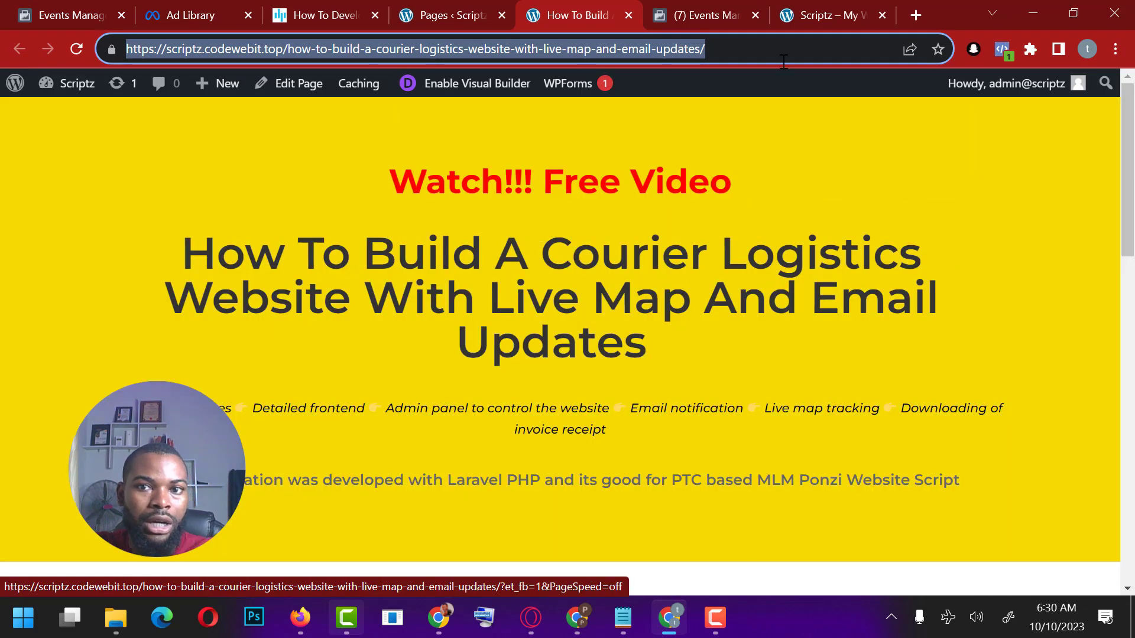
pyautogui.click(65, 13)
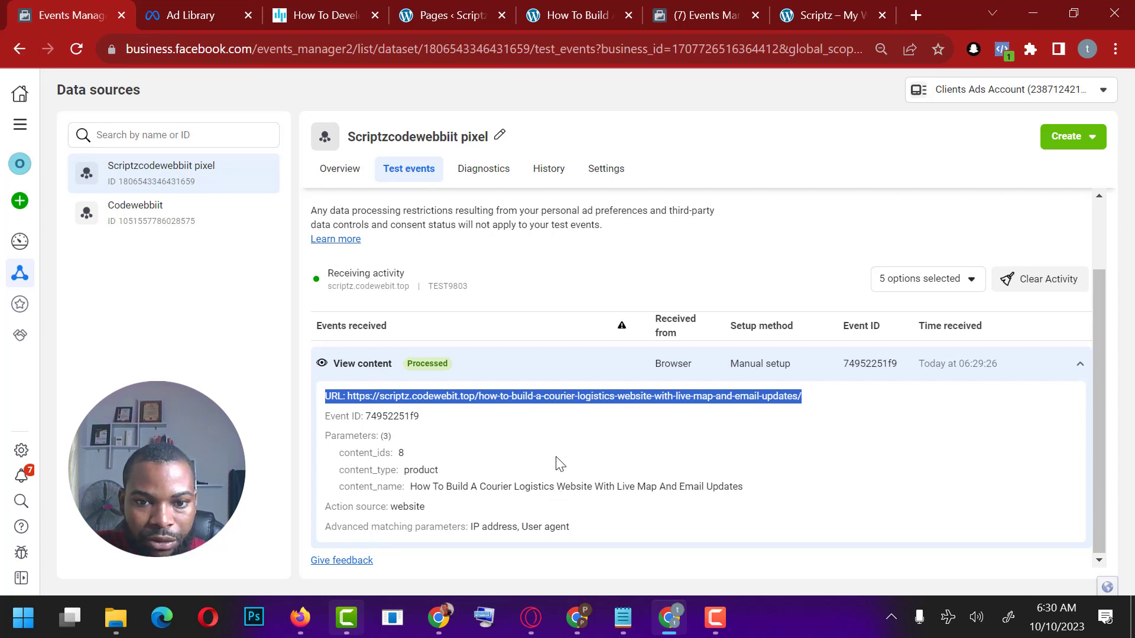
pyautogui.scroll(2, 498, 511)
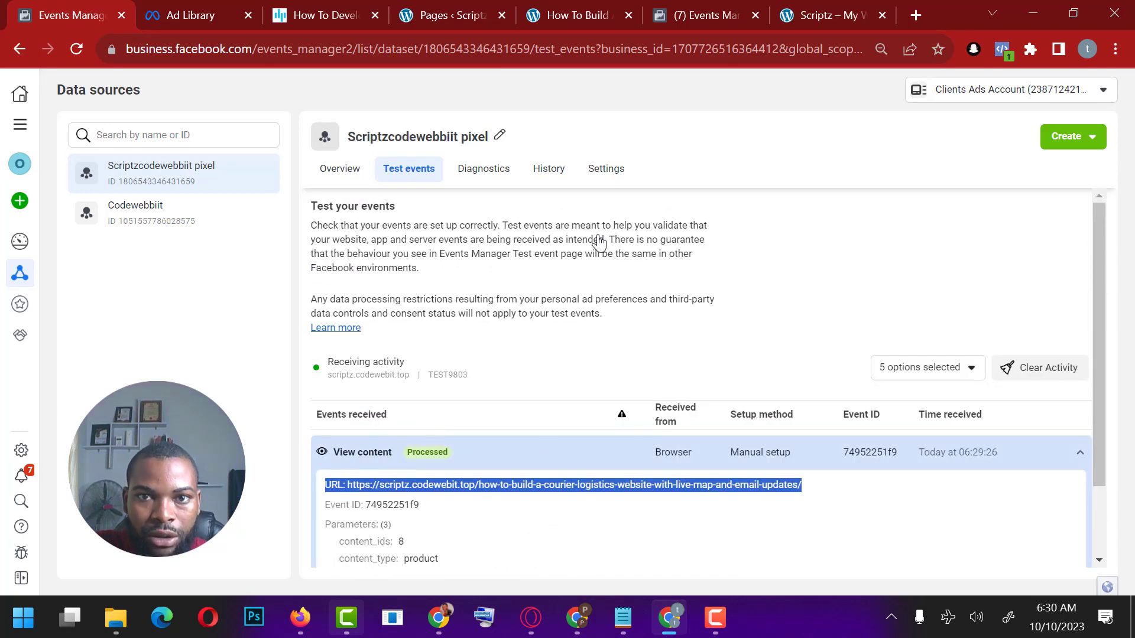
# Step: Follow the WhatsApp chat link at the end of the courier page, decline opening the app, and return to the page
pyautogui.click(568, 13)
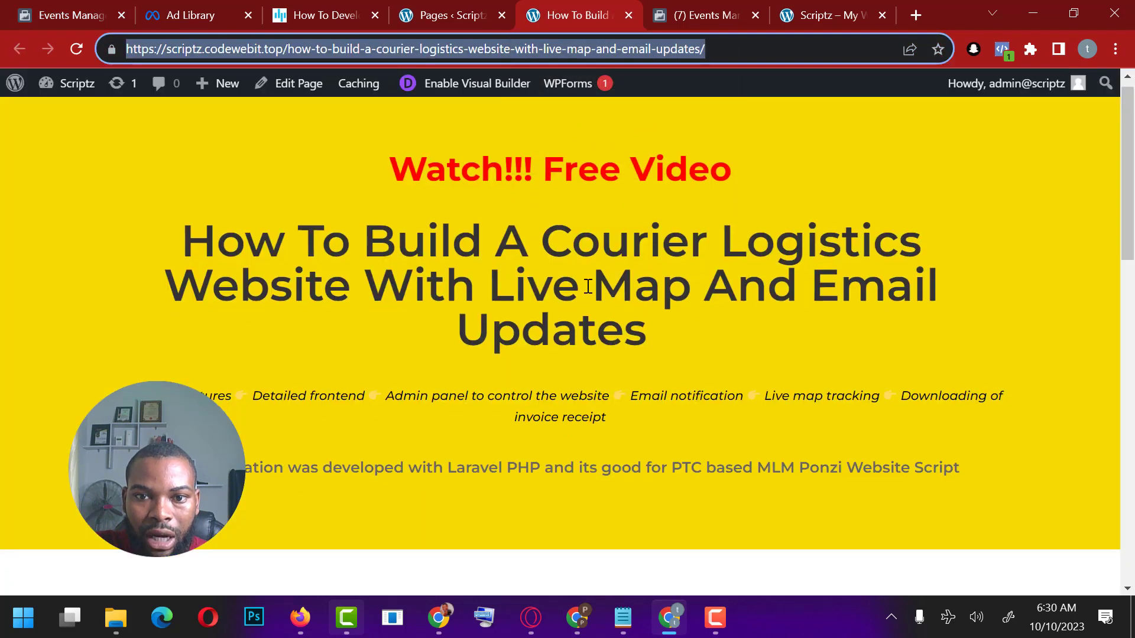
pyautogui.scroll(-6, 582, 313)
pyautogui.scroll(-5, 582, 314)
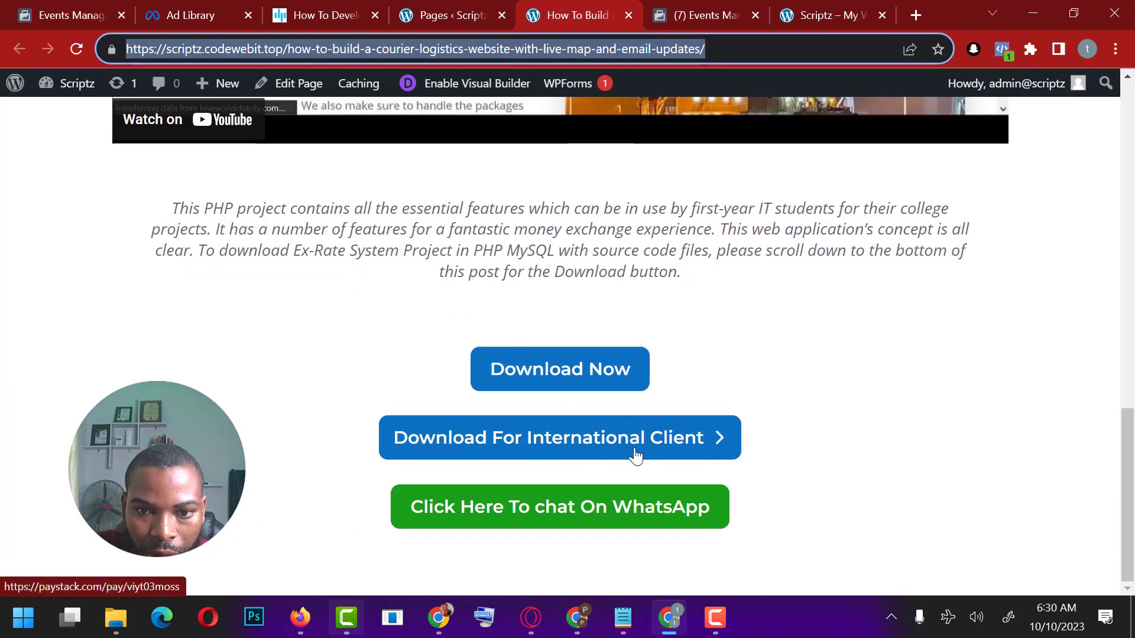
pyautogui.click(674, 520)
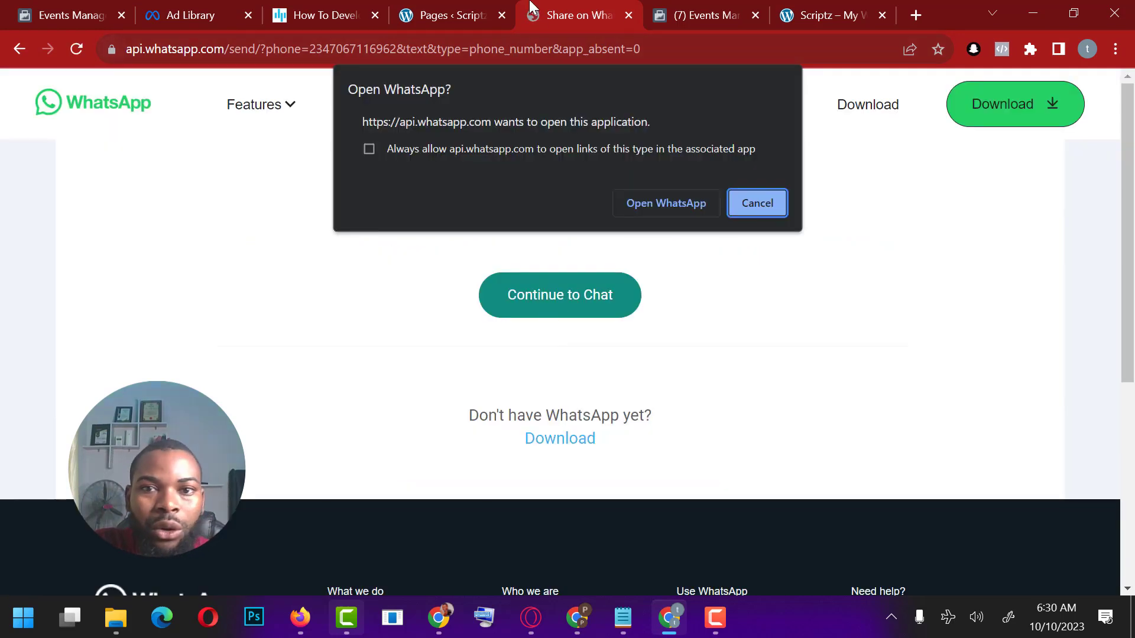
pyautogui.click(753, 202)
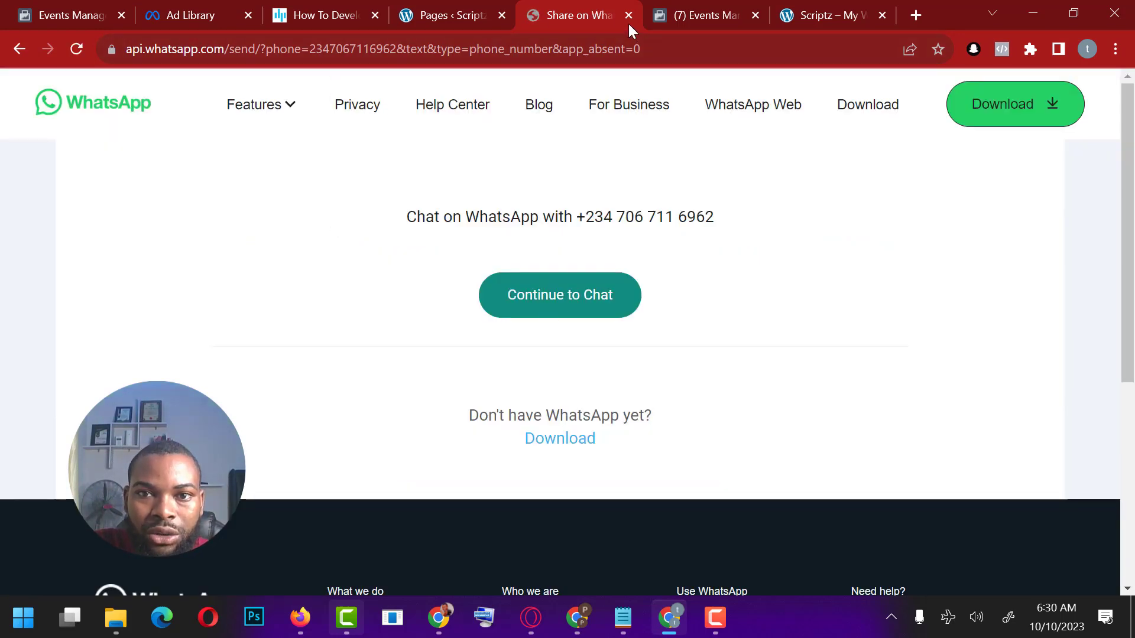
pyautogui.click(22, 46)
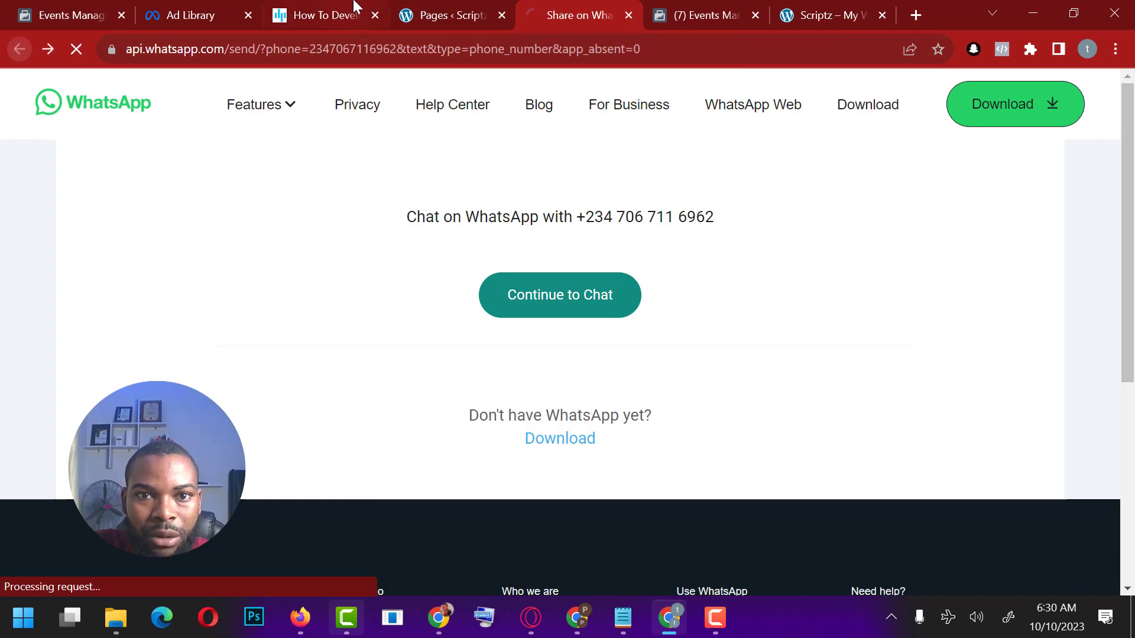
# Step: Review the details of the SubscribedButtonClick event in the Events Manager test and collapse them again
pyautogui.click(435, 14)
pyautogui.click(77, 14)
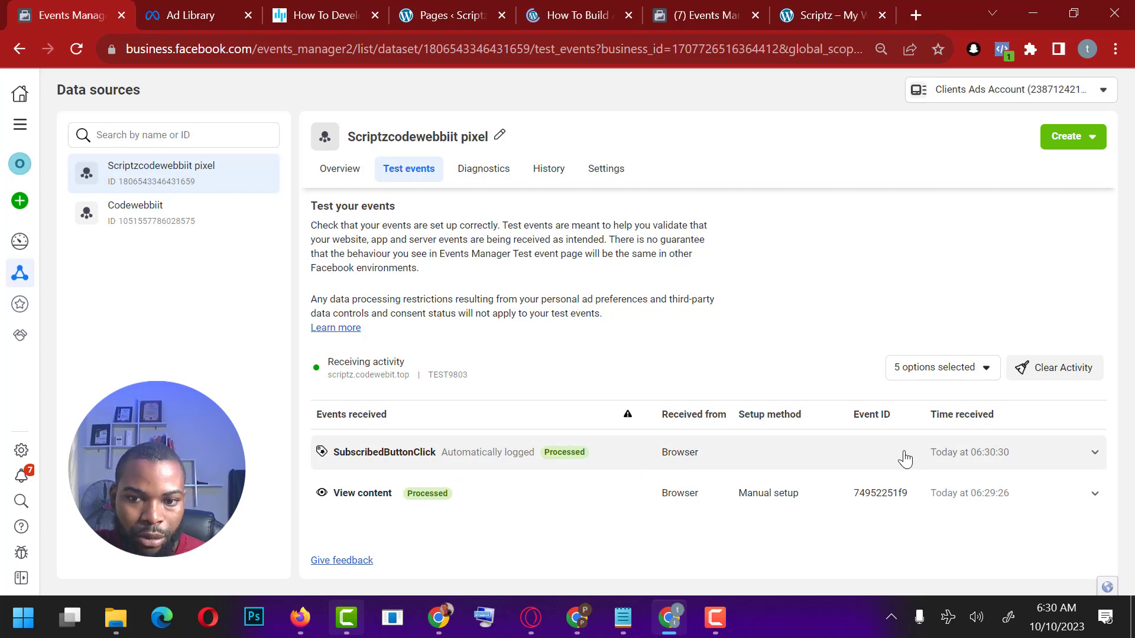
pyautogui.click(1086, 459)
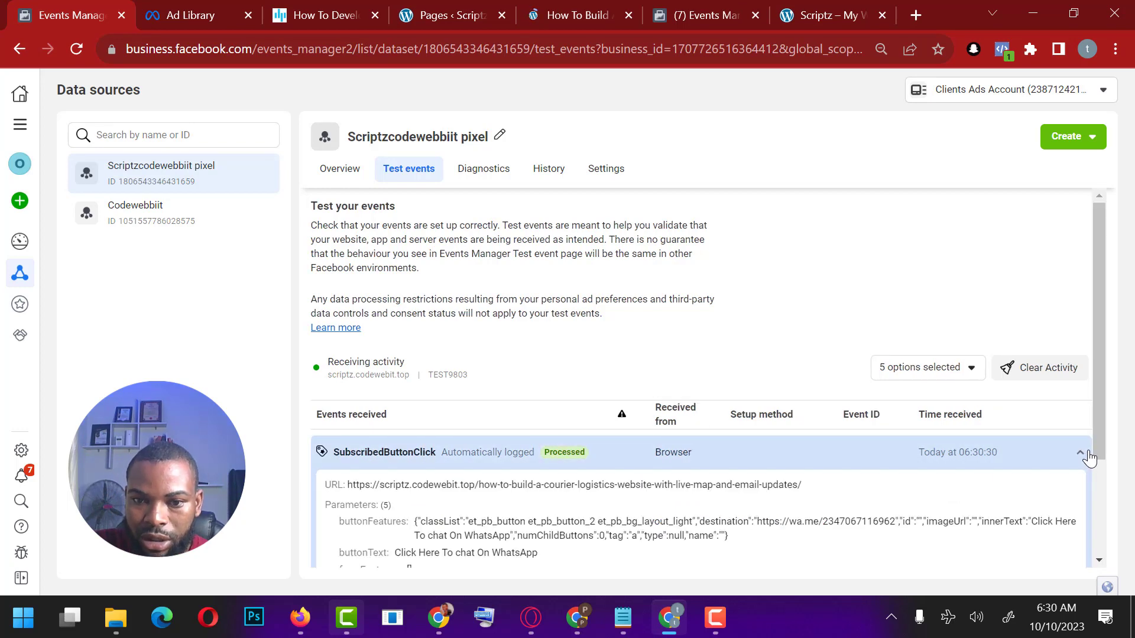
pyautogui.click(1087, 457)
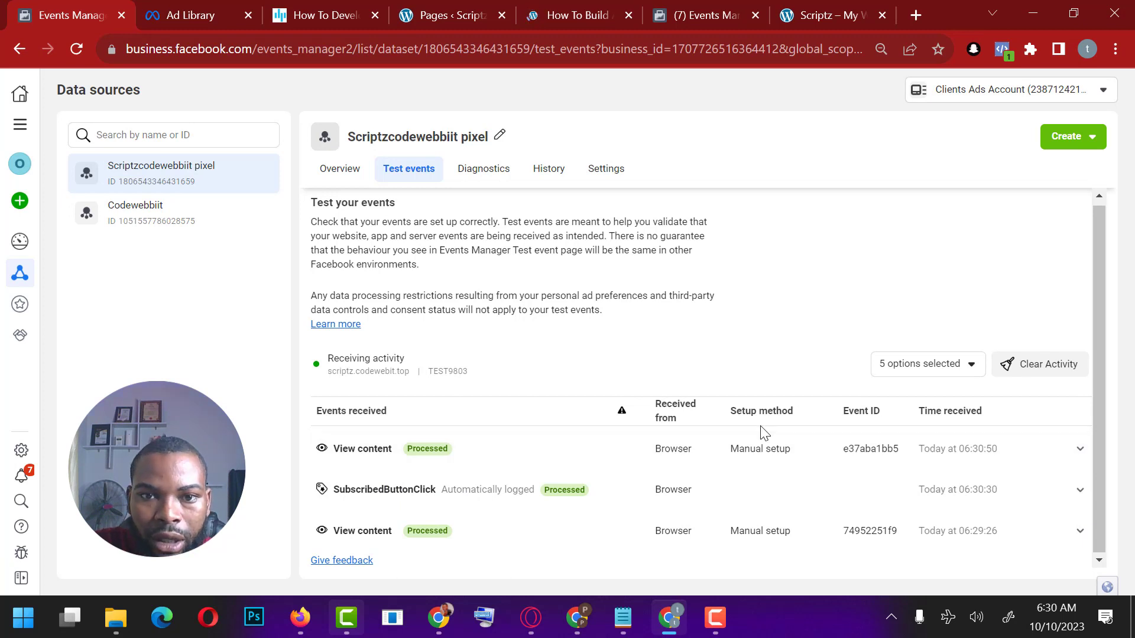
# Step: Examine the Scriptzcodewebbiit pixel's overview for received activity and the available data-sharing integrations
pyautogui.click(320, 172)
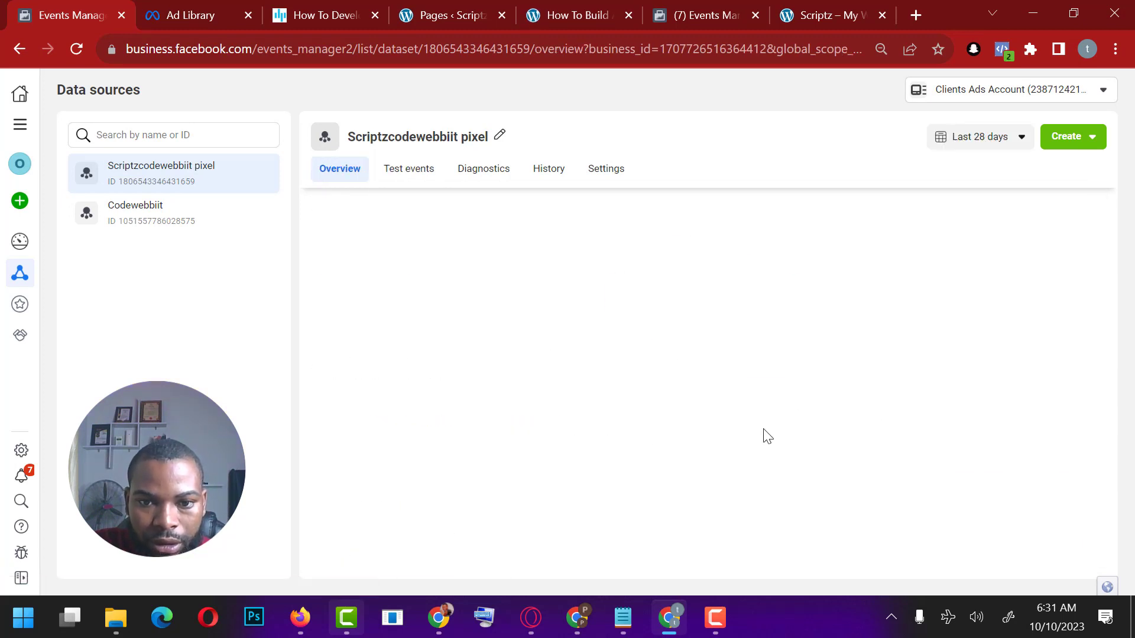
pyautogui.scroll(-8, 576, 313)
pyautogui.scroll(6, 570, 355)
pyautogui.scroll(-6, 561, 381)
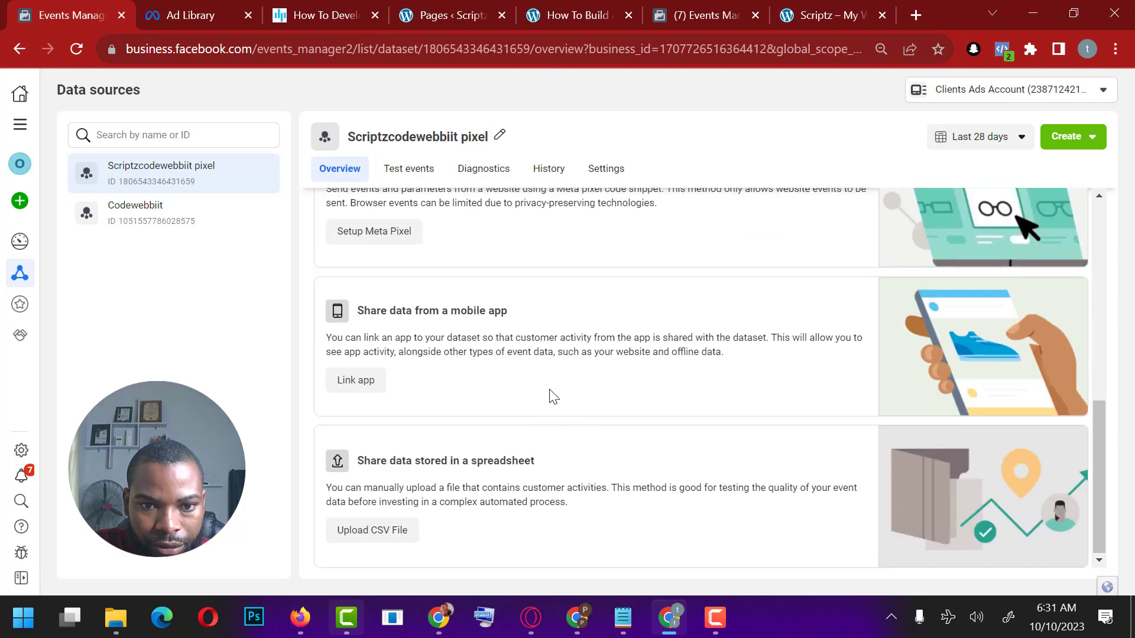
pyautogui.scroll(5, 425, 496)
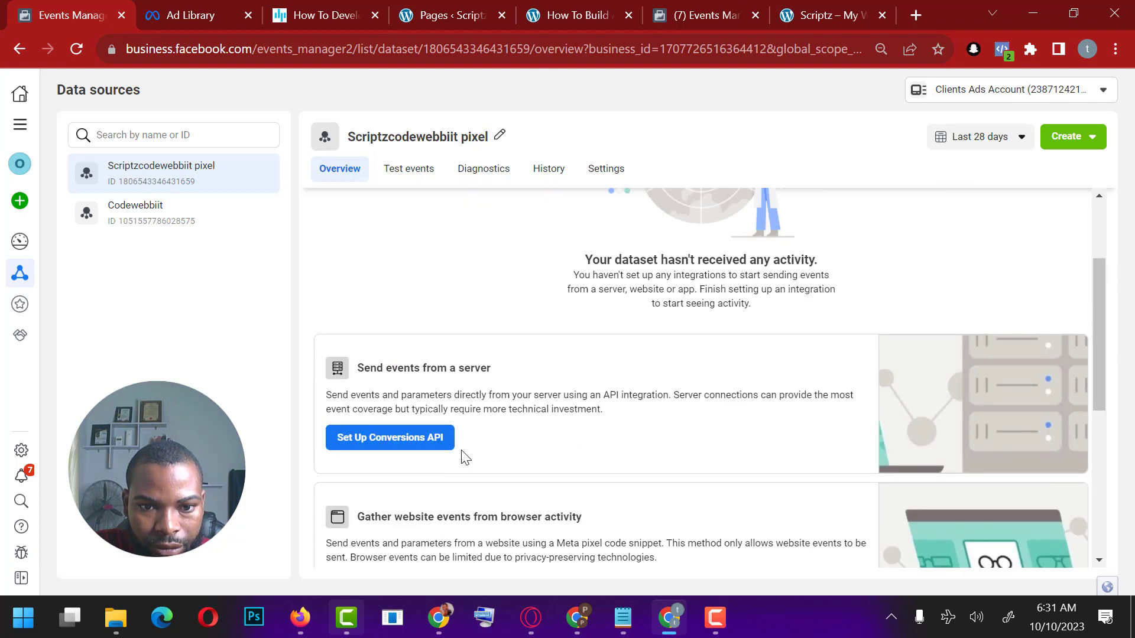
pyautogui.scroll(-4, 464, 457)
pyautogui.scroll(-2, 520, 451)
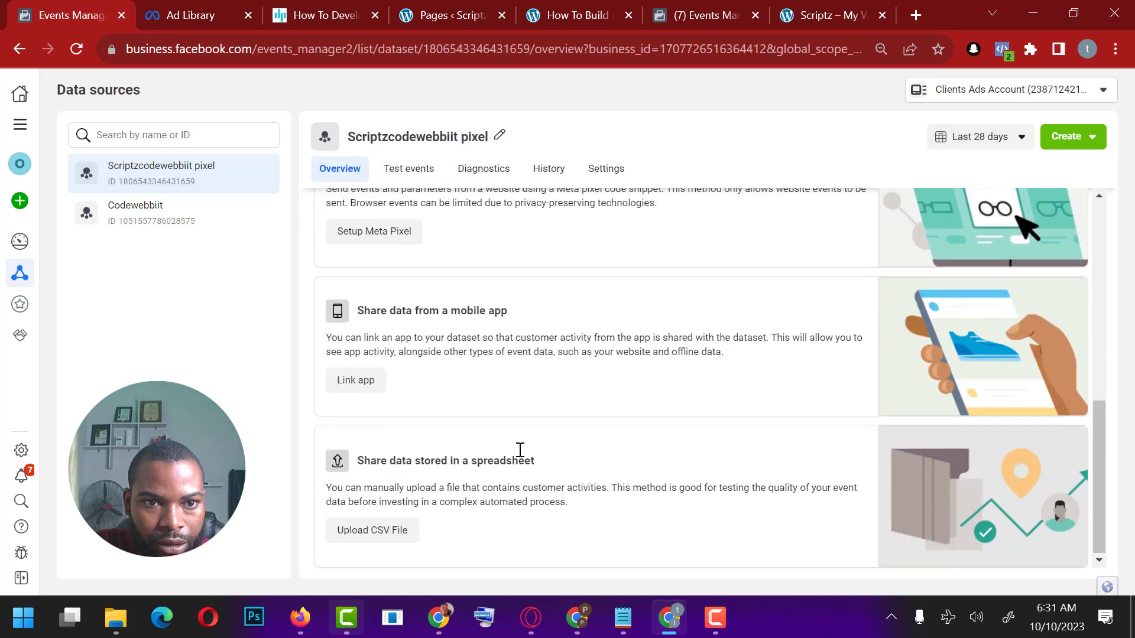
# Step: Reload the pixel overview and examine its event activity chart, events table and integration details
pyautogui.press('F5')
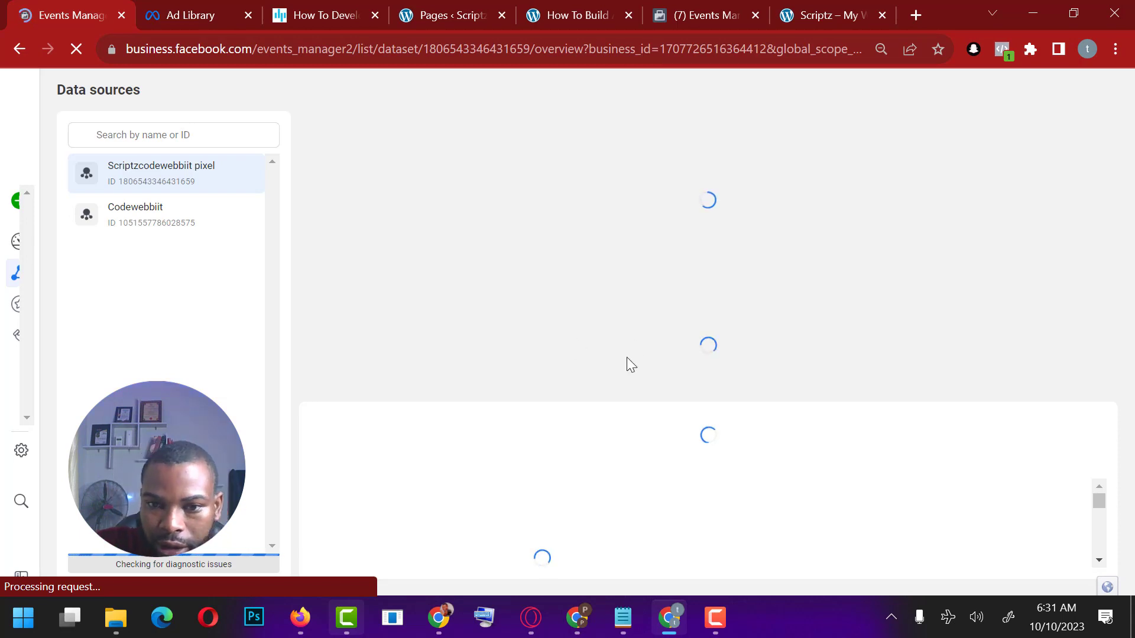
pyautogui.scroll(-5, 1037, 496)
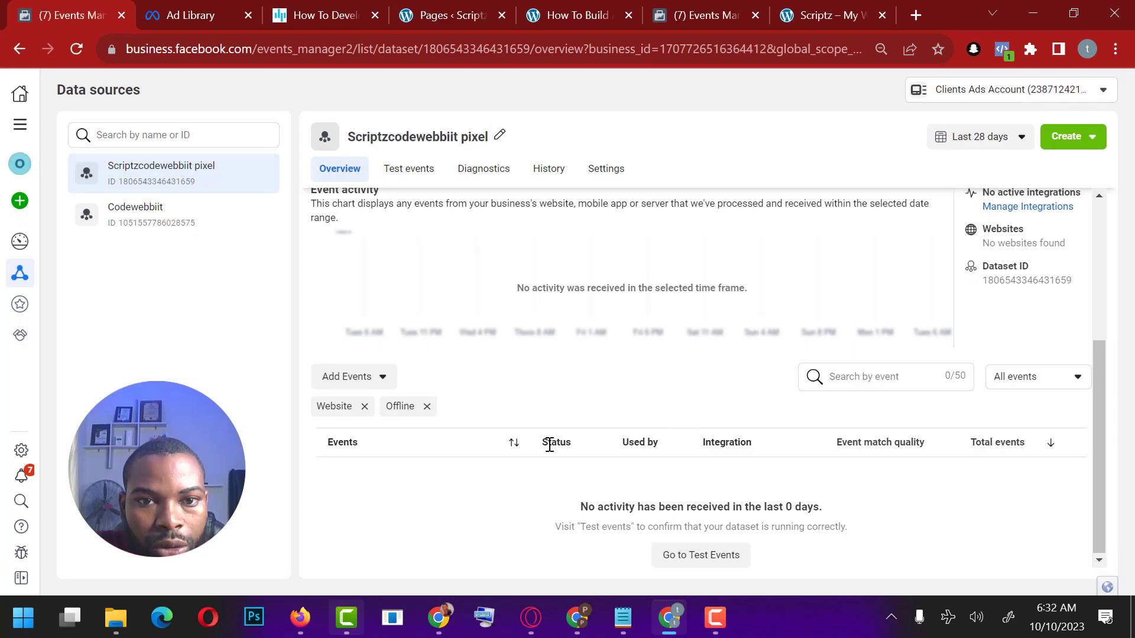
pyautogui.scroll(4, 520, 392)
pyautogui.scroll(-4, 836, 426)
pyautogui.scroll(4, 805, 424)
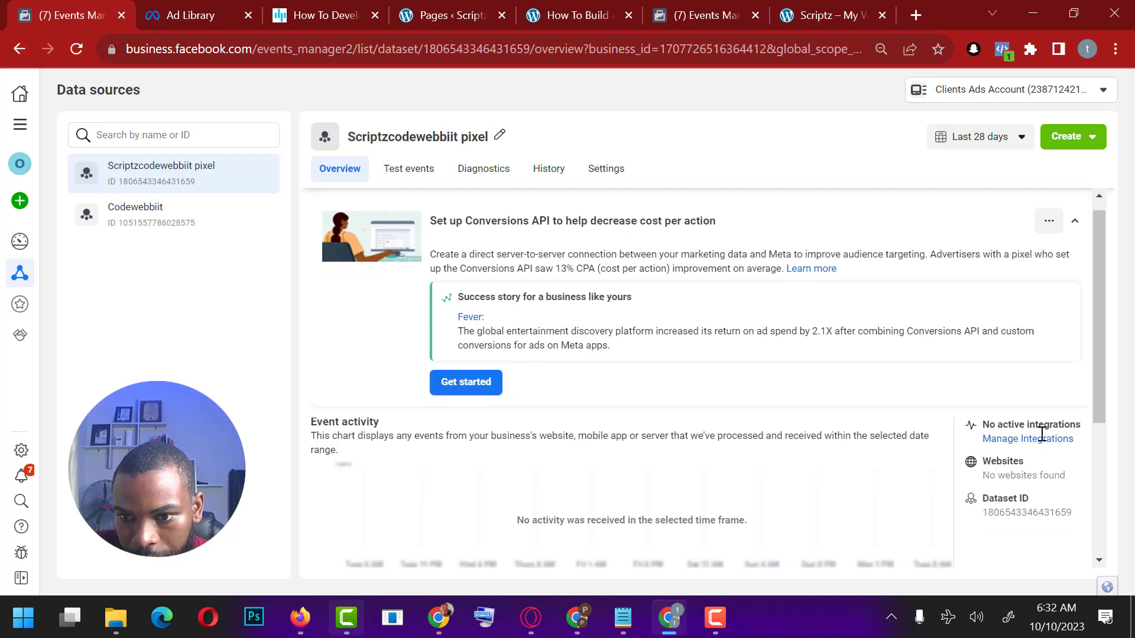
# Step: Examine the event activity, integration and connected-website details in the Scriptzcodewebbiit pixel's overview
pyautogui.scroll(-4, 1041, 436)
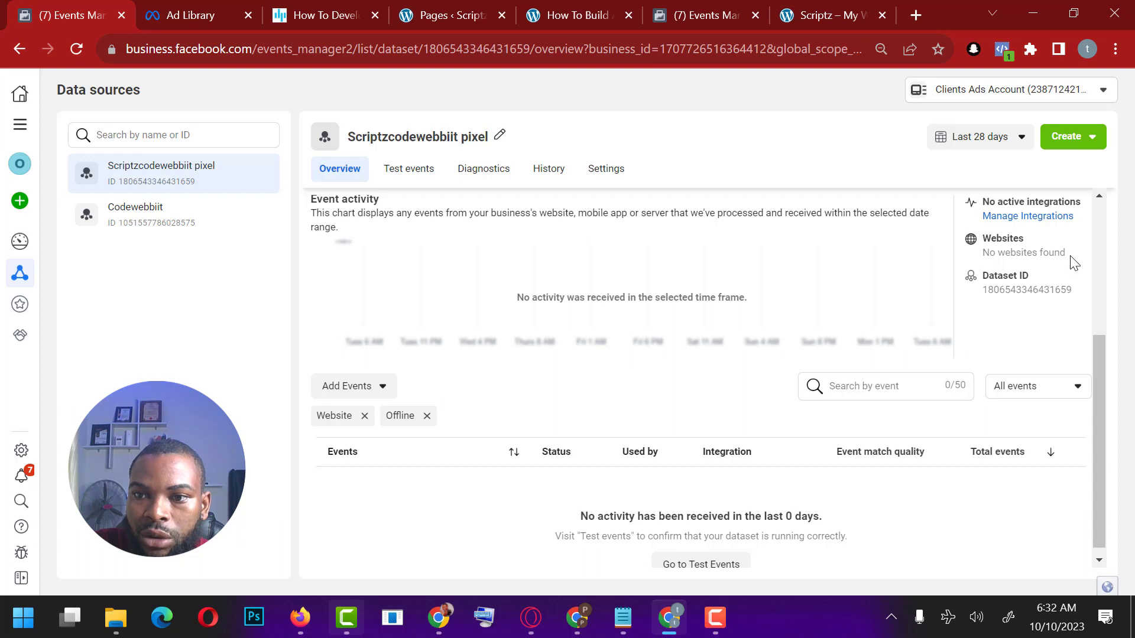
pyautogui.moveTo(1067, 253); pyautogui.dragTo(982, 255)
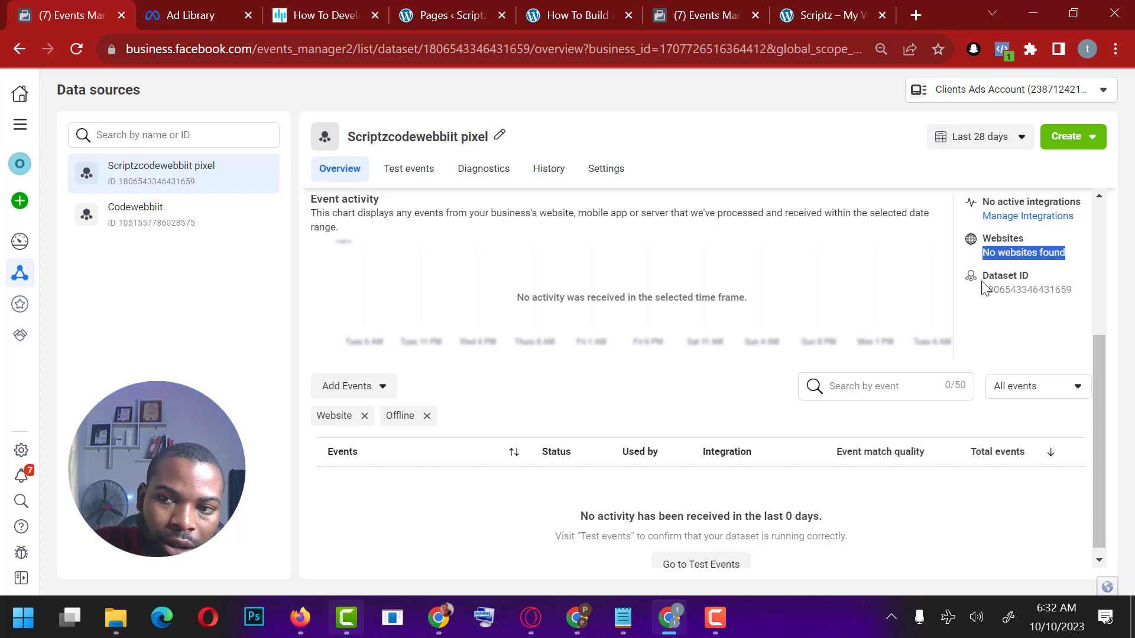
pyautogui.scroll(3, 1013, 317)
pyautogui.scroll(-3, 1015, 319)
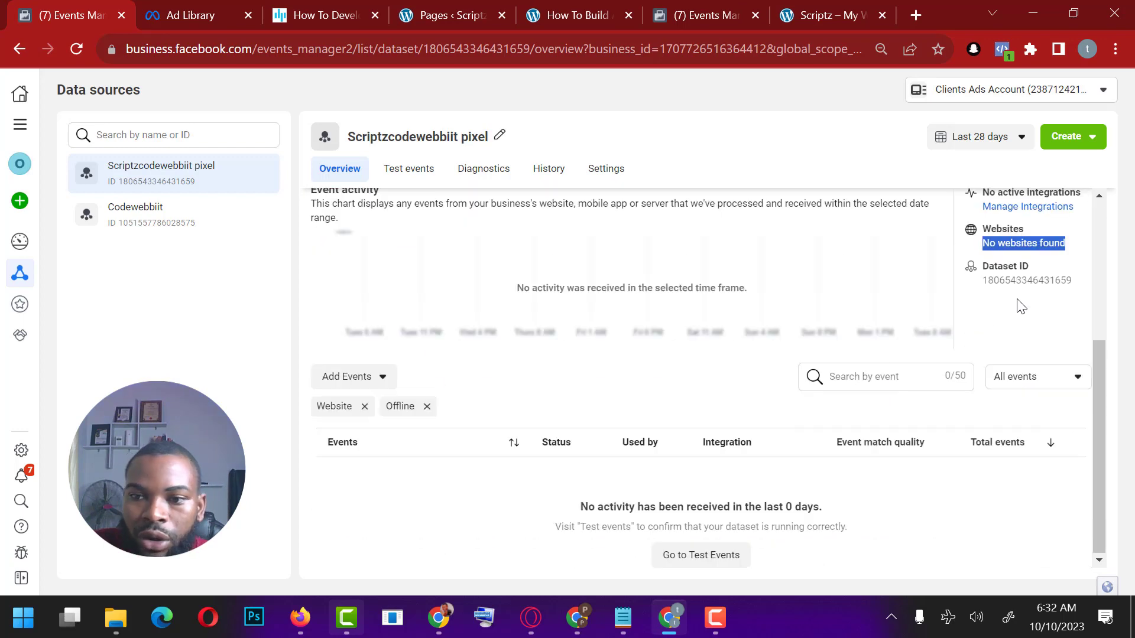
# Step: Open the courier logistics page from the scriptz.codewebit.top homepage and view it through to the download and WhatsApp buttons
pyautogui.click(830, 13)
pyautogui.click(361, 48)
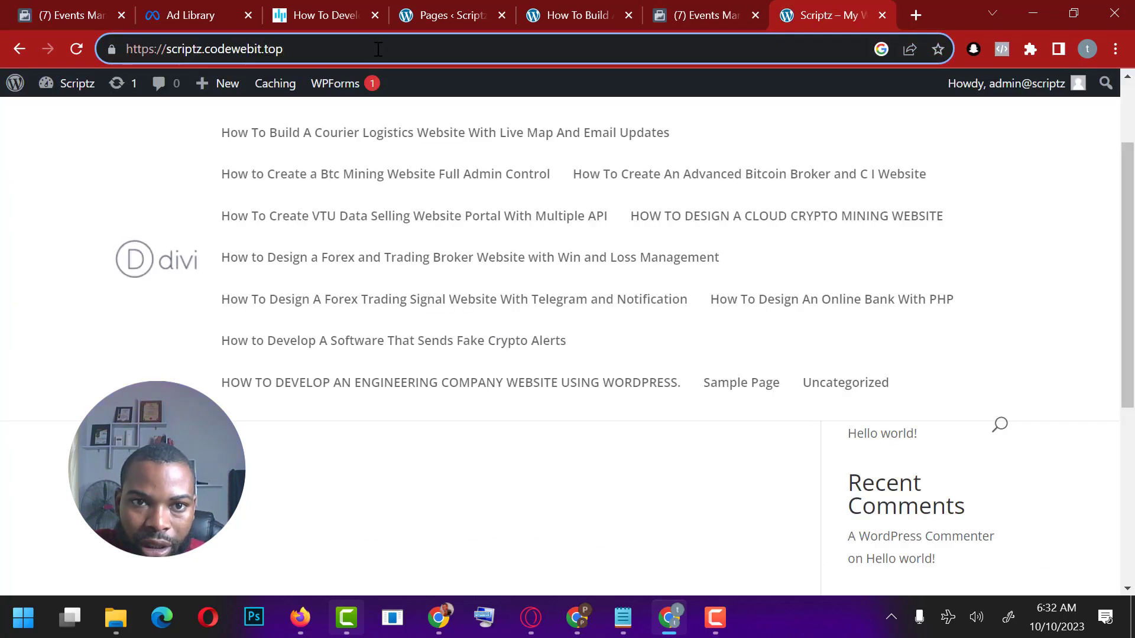
pyautogui.click(535, 134)
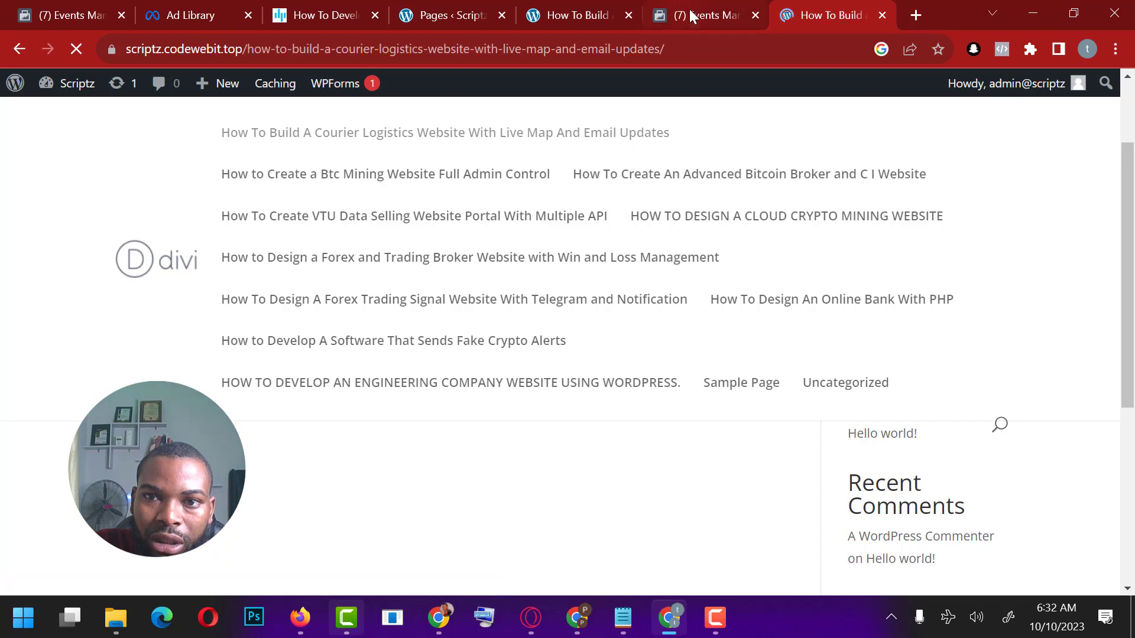
pyautogui.scroll(-5, 643, 265)
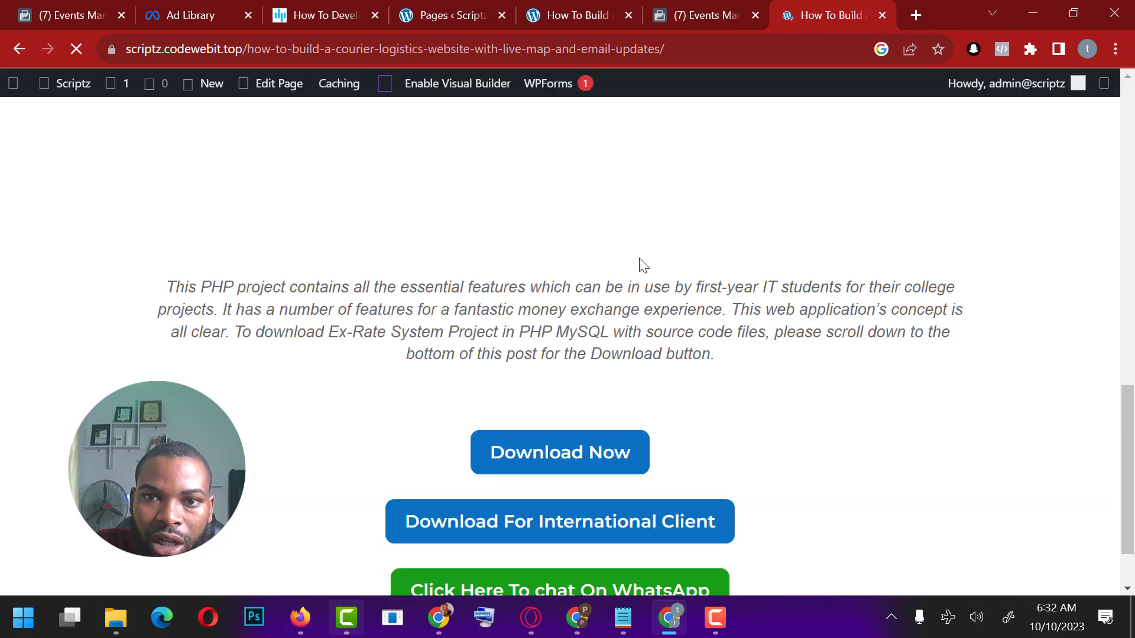
pyautogui.scroll(-1, 644, 265)
pyautogui.scroll(11, 643, 264)
pyautogui.scroll(-11, 704, 164)
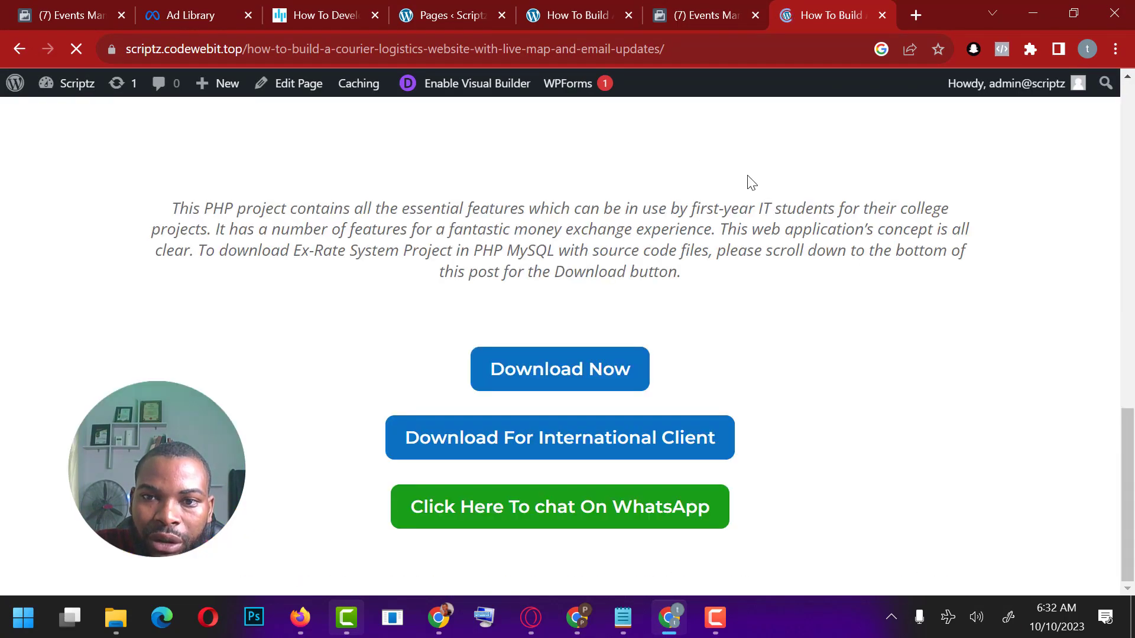
pyautogui.scroll(12, 748, 176)
# Step: Return to the Scriptzcodewebbiit pixel's overview in Events Manager, reload it and check for new event activity
pyautogui.click(413, 5)
pyautogui.click(89, 5)
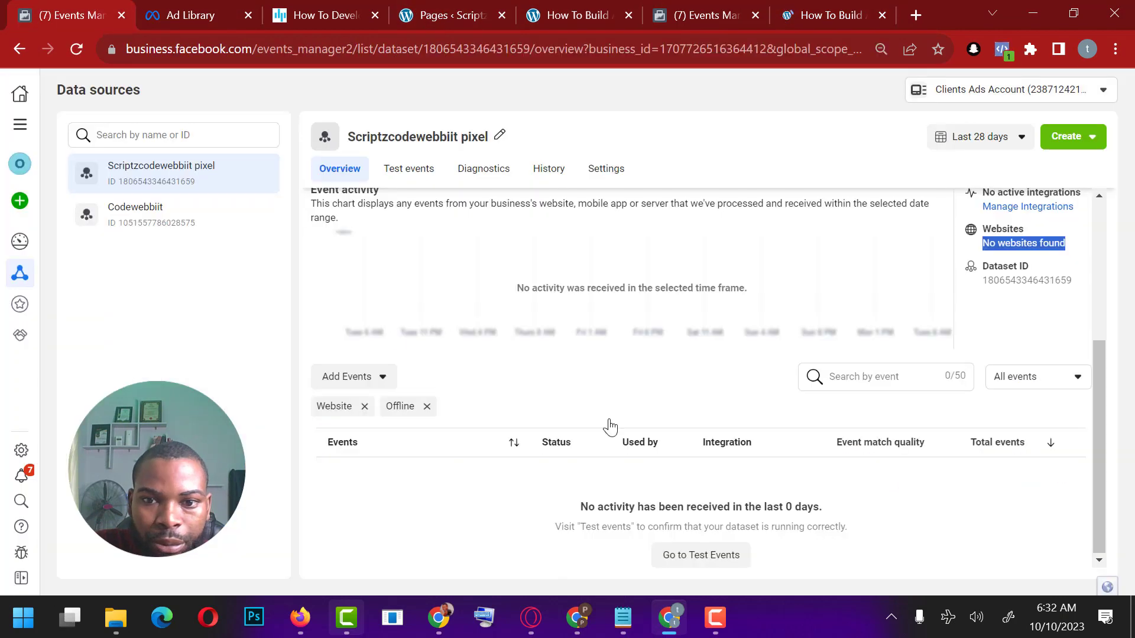
pyautogui.scroll(4, 585, 236)
pyautogui.click(76, 49)
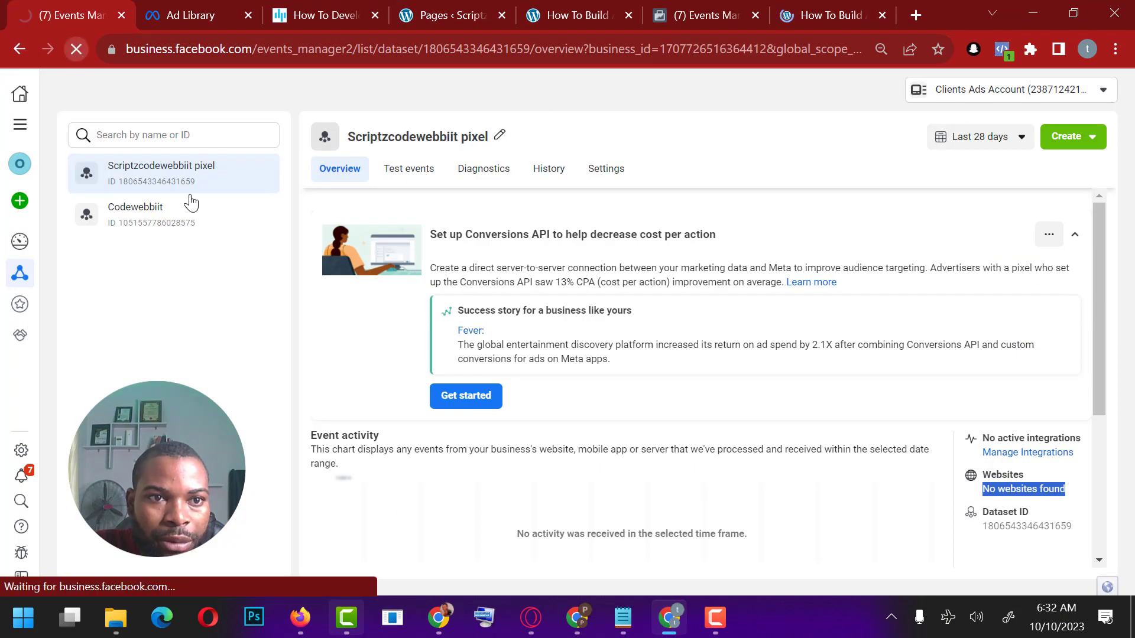
pyautogui.scroll(-4, 650, 349)
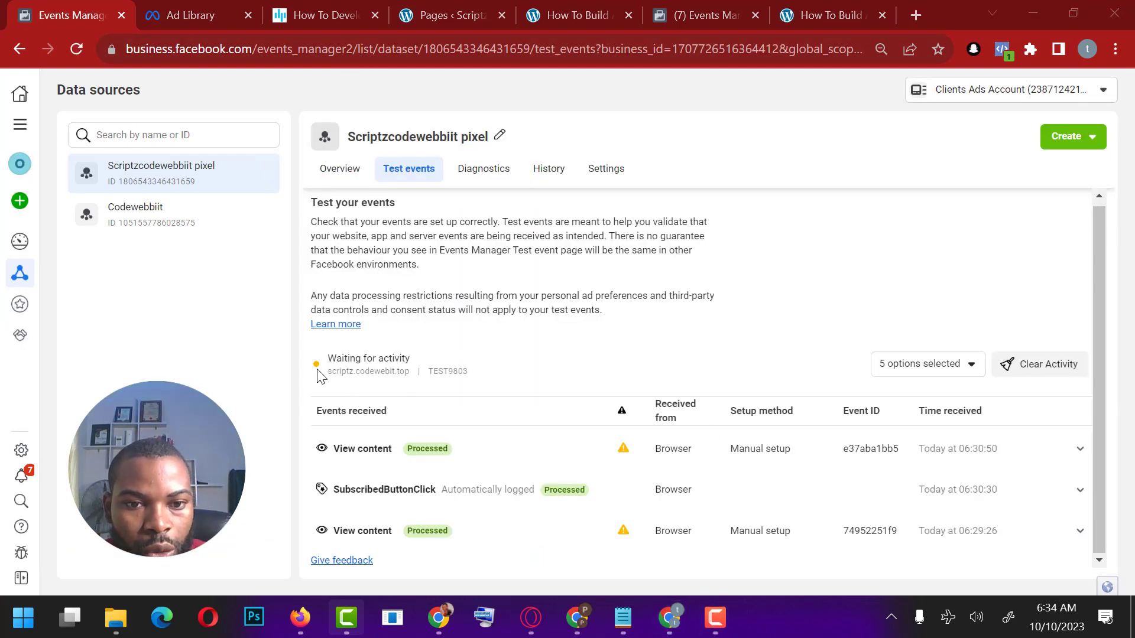
# Step: Check the test-event status for scriptz.codewebit.top, and review the website and event activity details in the pixel's overview
pyautogui.moveTo(311, 357); pyautogui.dragTo(374, 360)
pyautogui.click(388, 370)
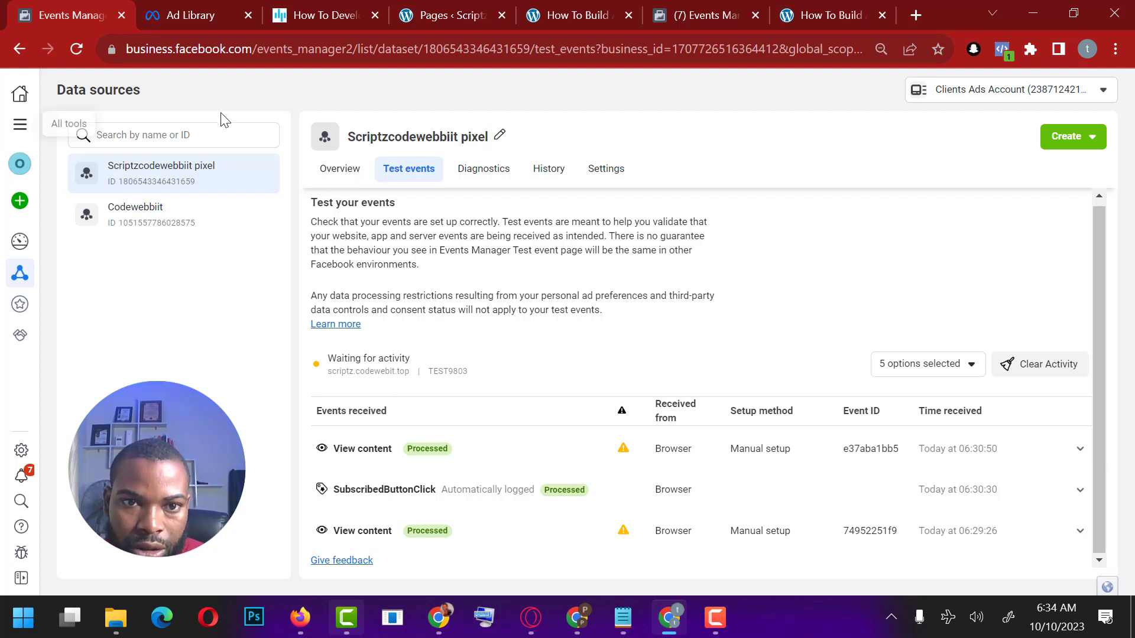
pyautogui.click(357, 185)
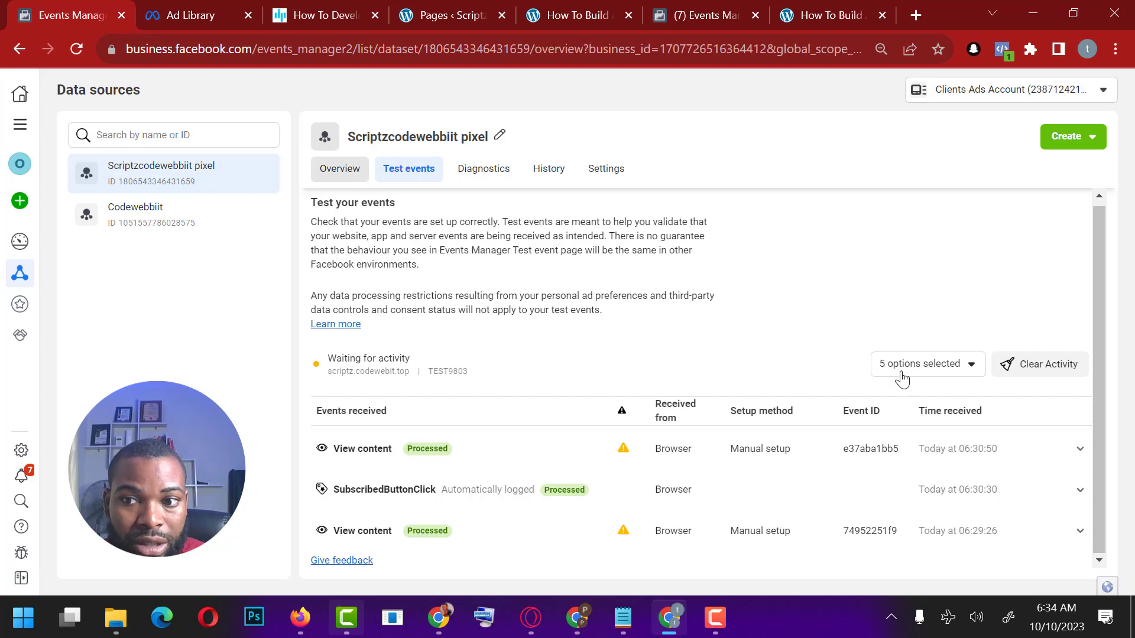
pyautogui.scroll(-5, 1021, 446)
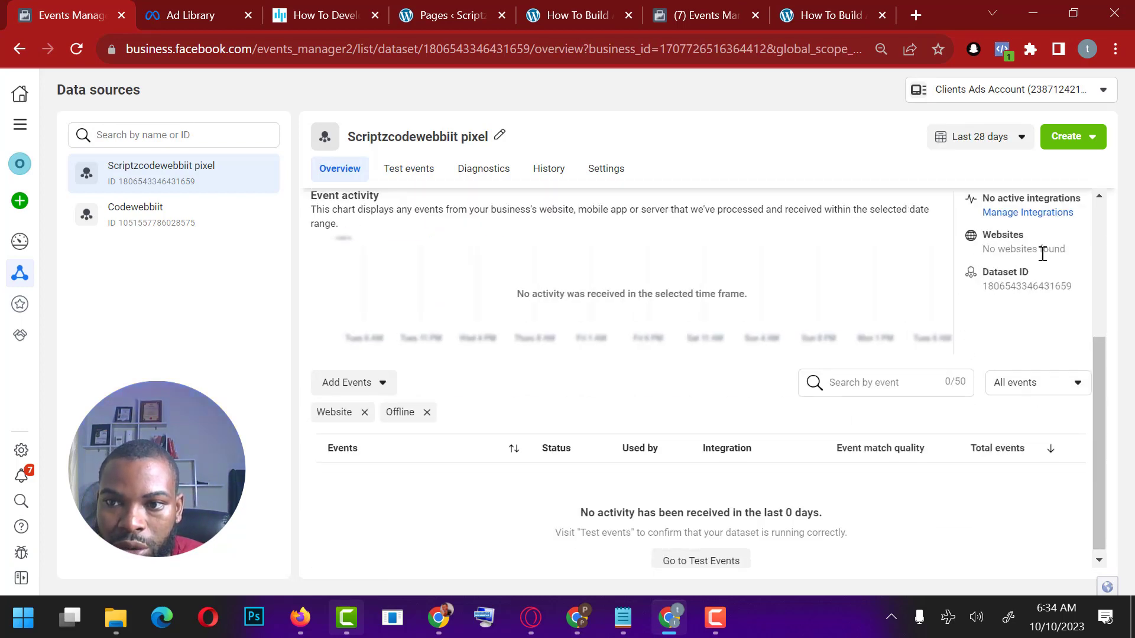
pyautogui.moveTo(1071, 259); pyautogui.dragTo(970, 263)
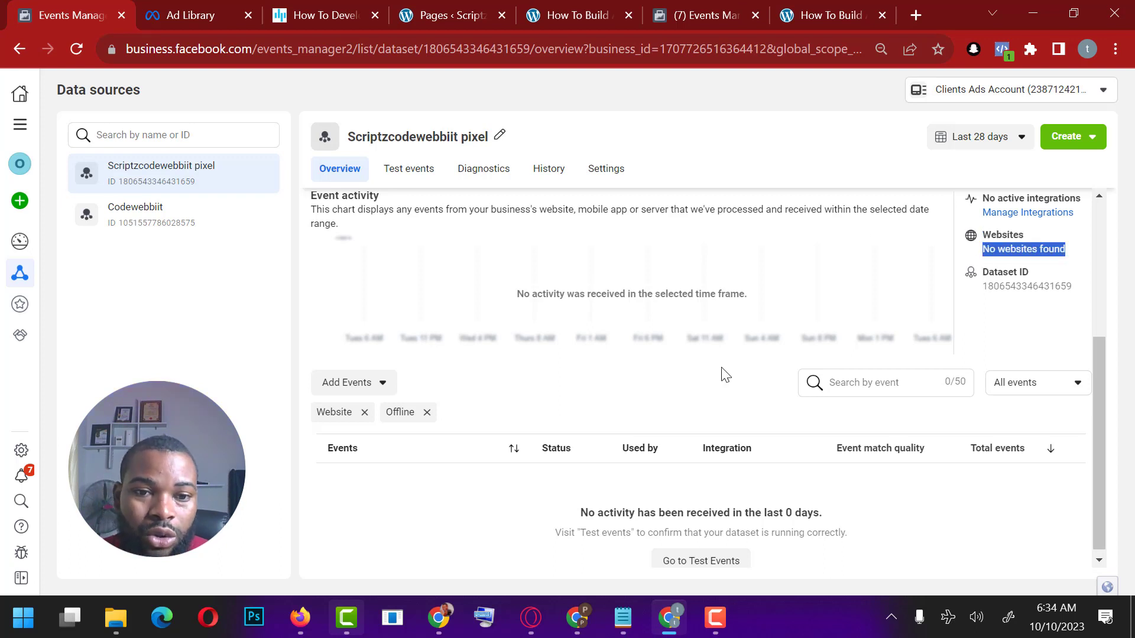
pyautogui.scroll(-1, 689, 362)
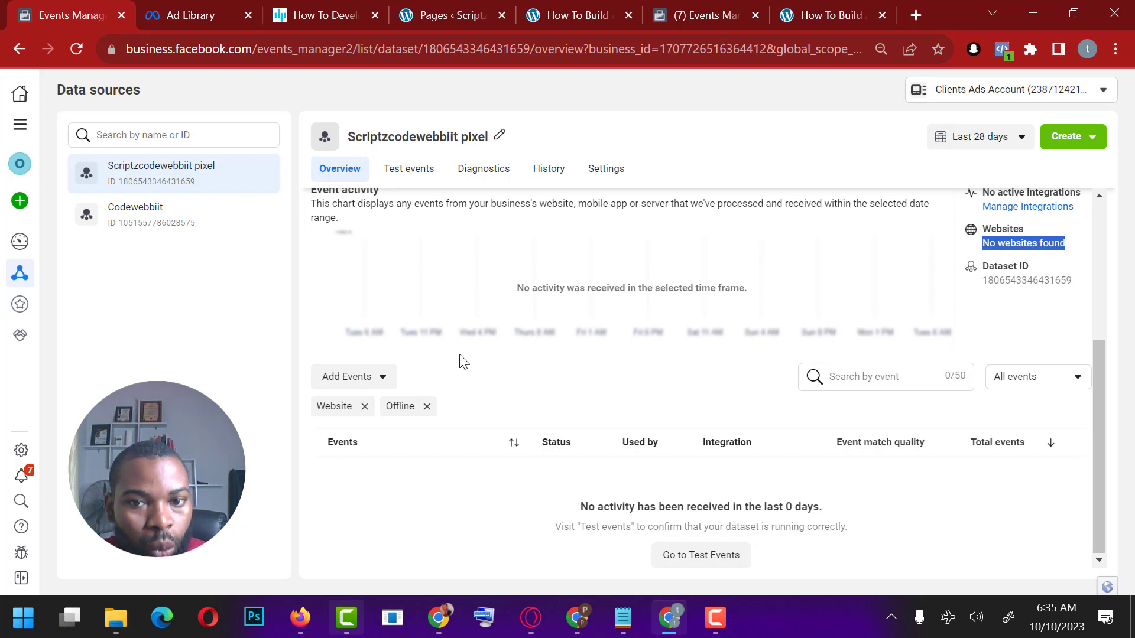
pyautogui.click(372, 377)
pyautogui.click(357, 512)
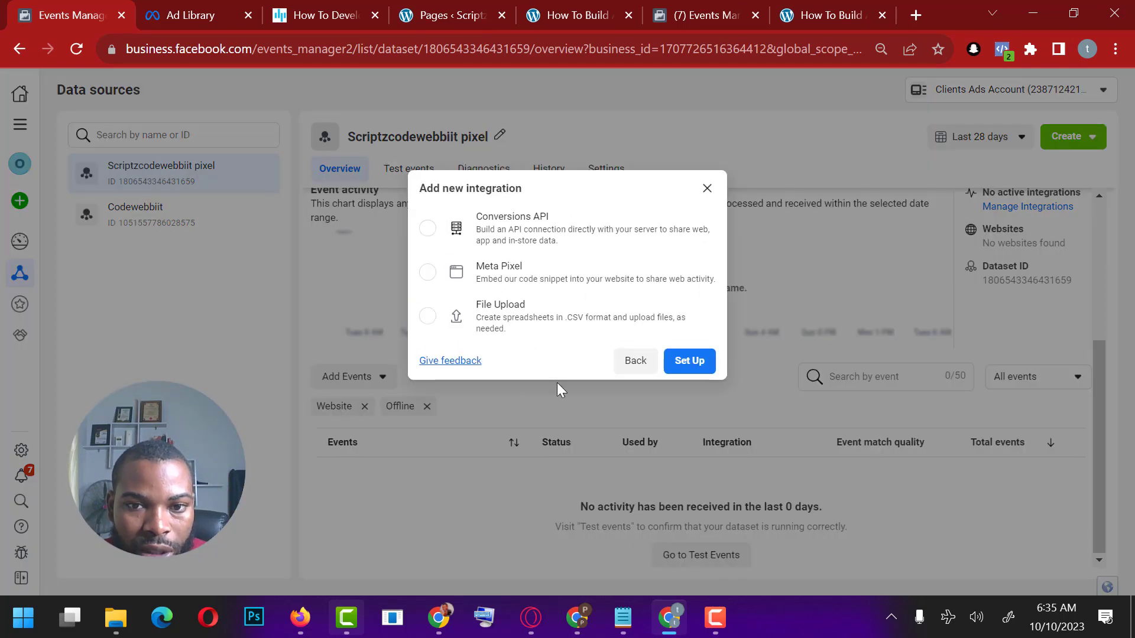
pyautogui.click(707, 189)
pyautogui.scroll(2, 942, 334)
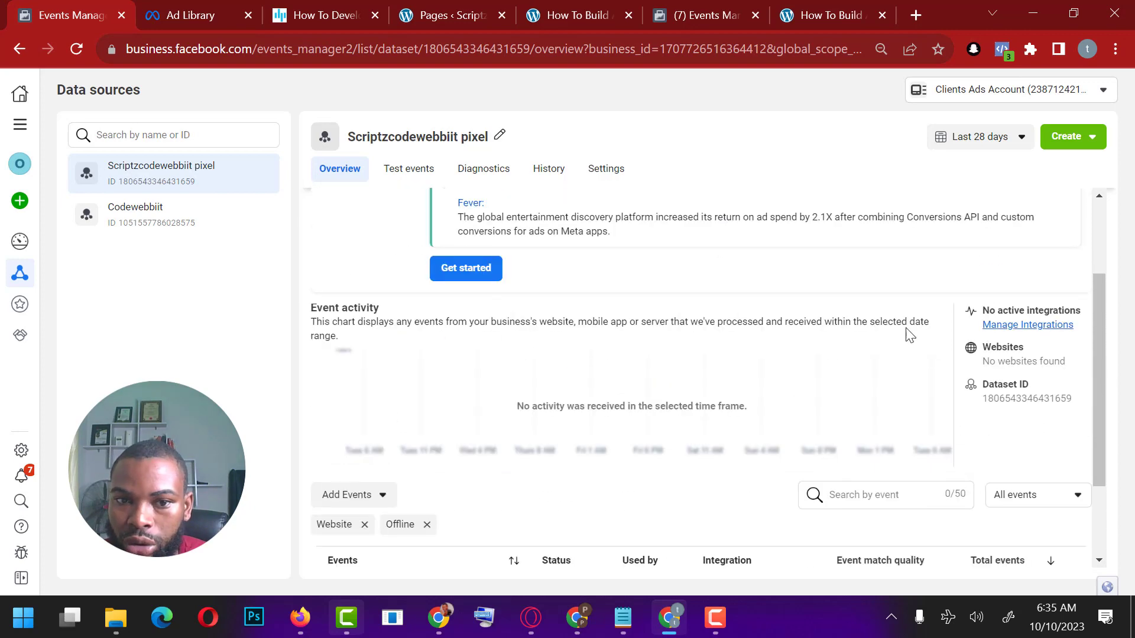
pyautogui.click(715, 618)
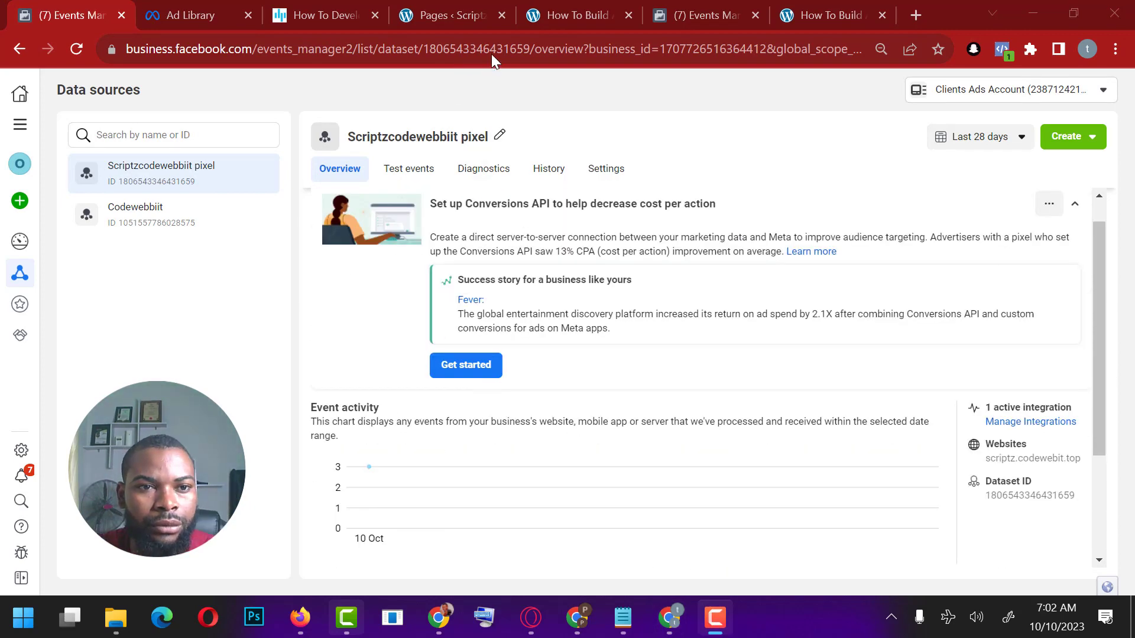
# Step: Review the pixel overview's event activity chart, events table and connected website
pyautogui.scroll(-3, 633, 353)
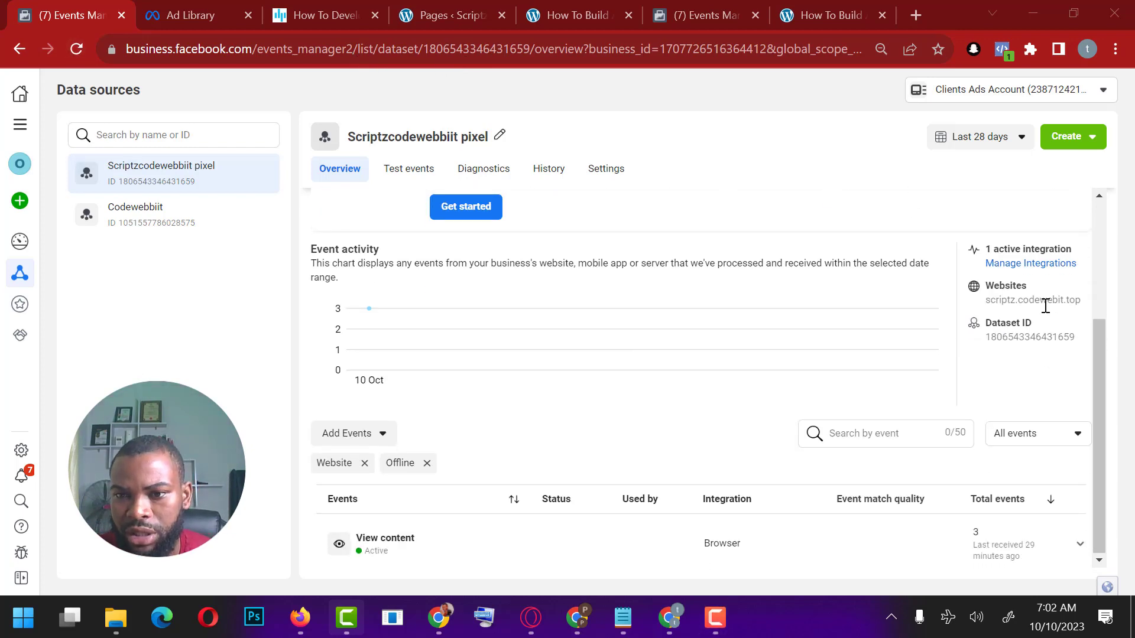
pyautogui.moveTo(988, 300); pyautogui.dragTo(1075, 300)
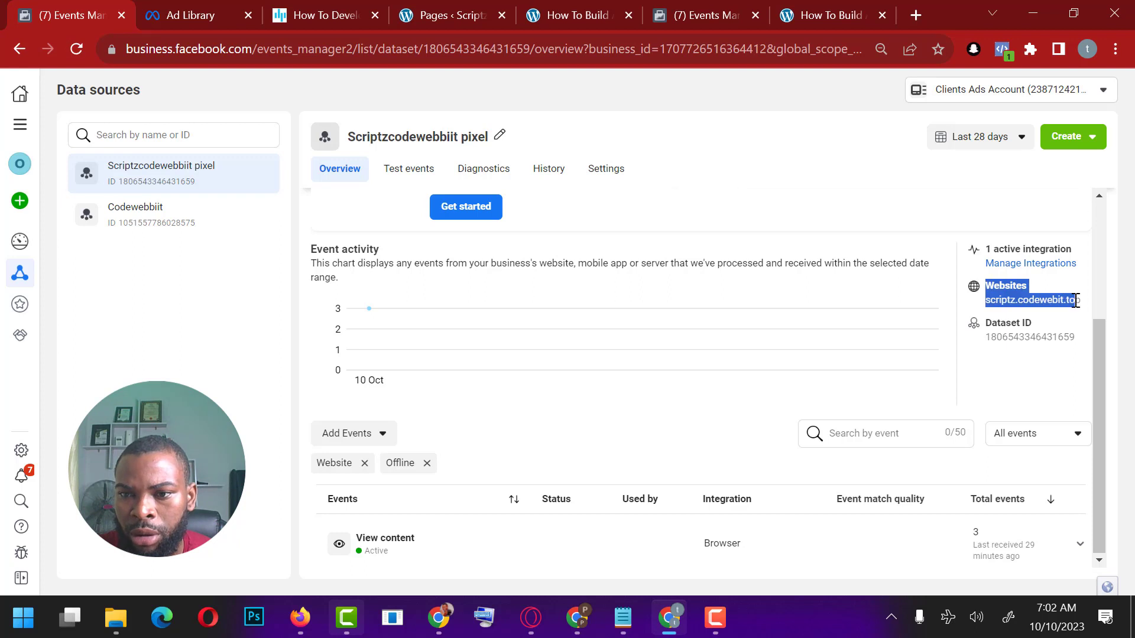
pyautogui.click(1034, 302)
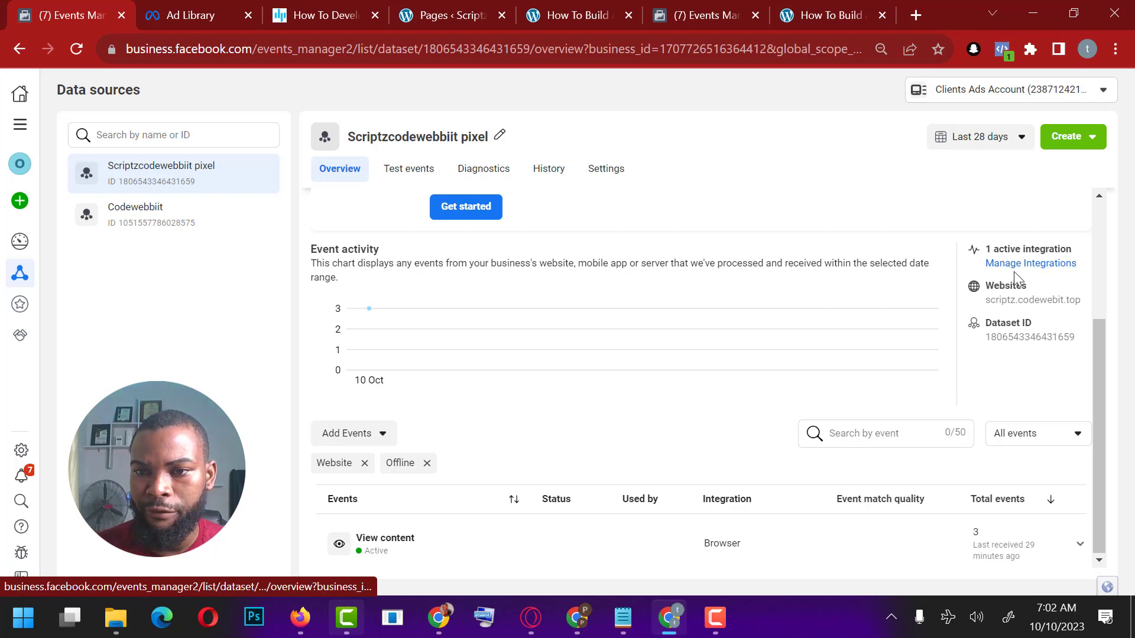
# Step: Start the Event Setup Tool for the Meta Pixel integration of the Scriptzcodewebbiit pixel
pyautogui.click(1030, 266)
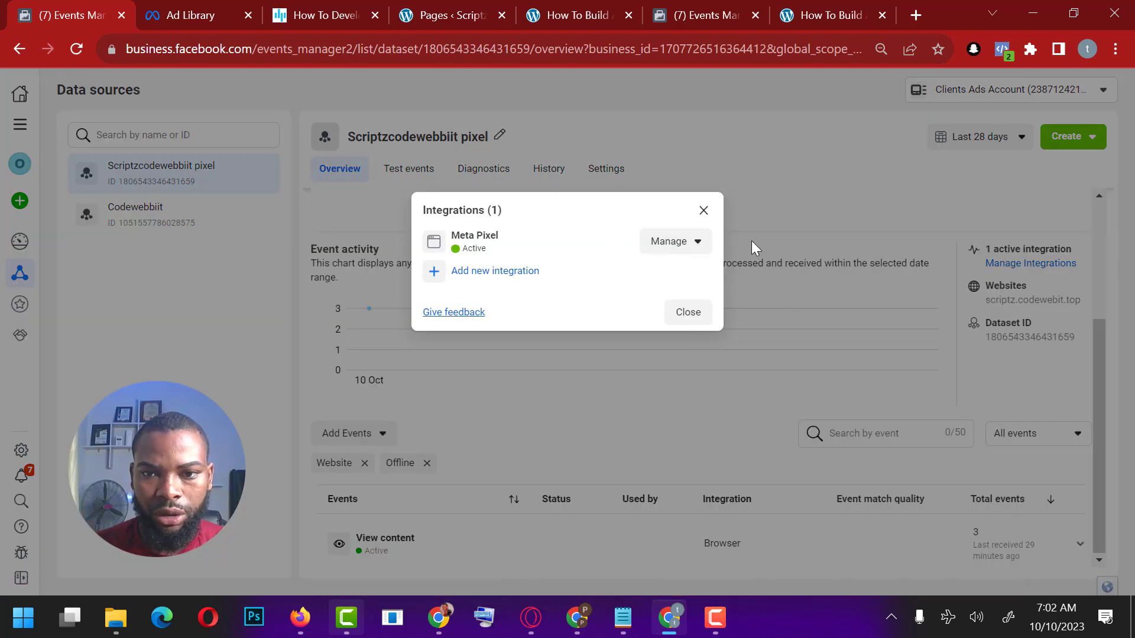
pyautogui.click(698, 242)
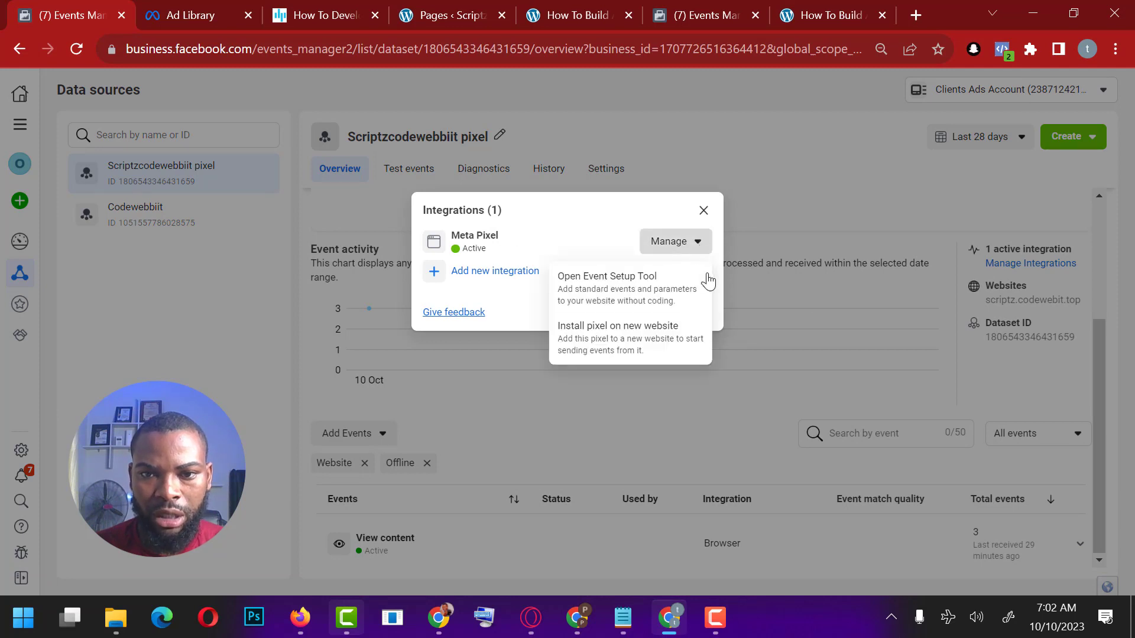
pyautogui.click(620, 292)
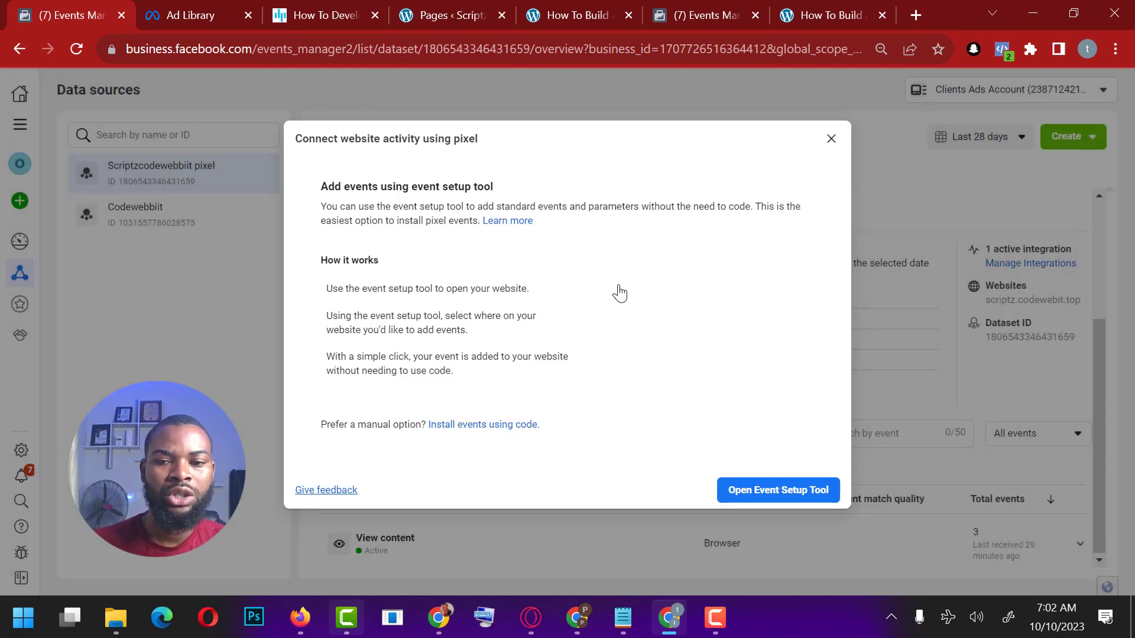
pyautogui.click(779, 498)
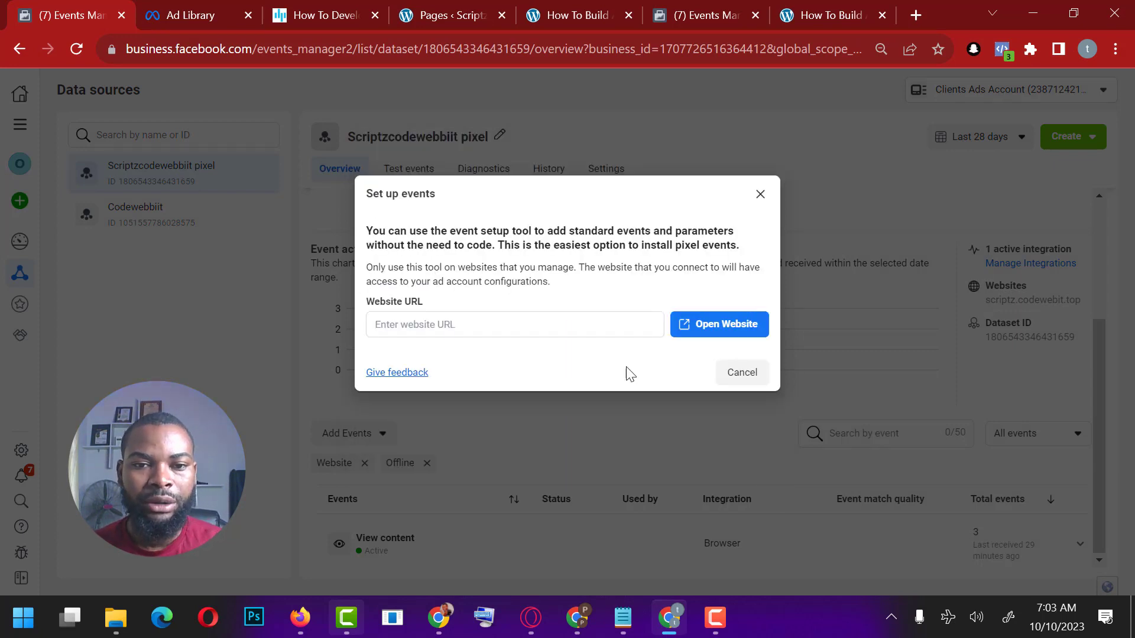
# Step: Copy the courier logistics page's address into the event setup's website URL and open that website
pyautogui.click(491, 333)
pyautogui.click(554, 10)
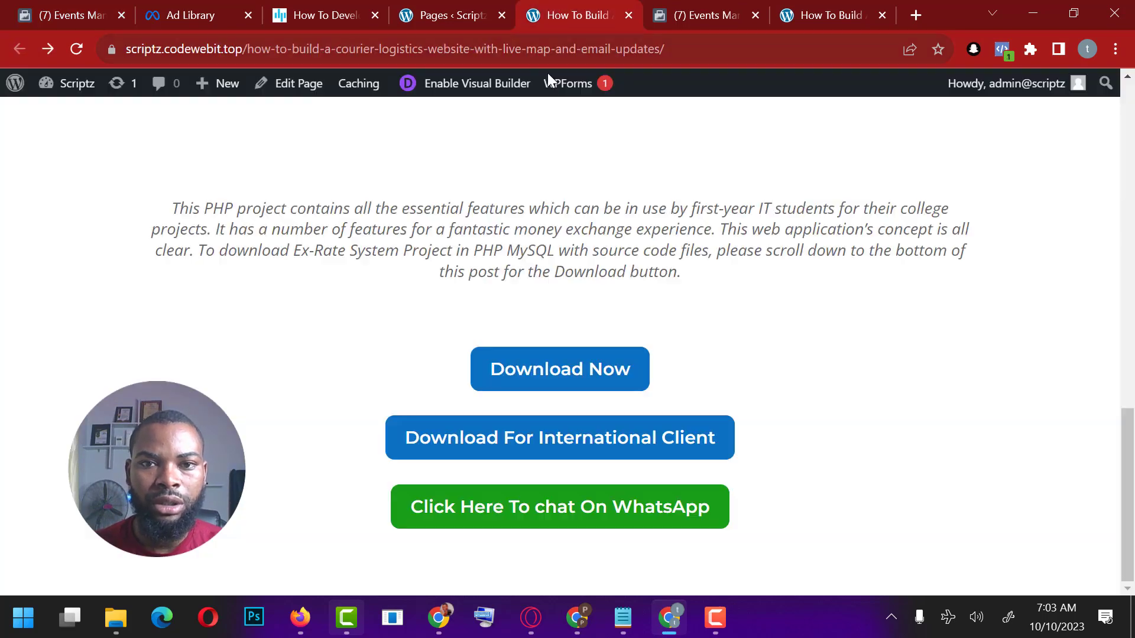
pyautogui.click(742, 56)
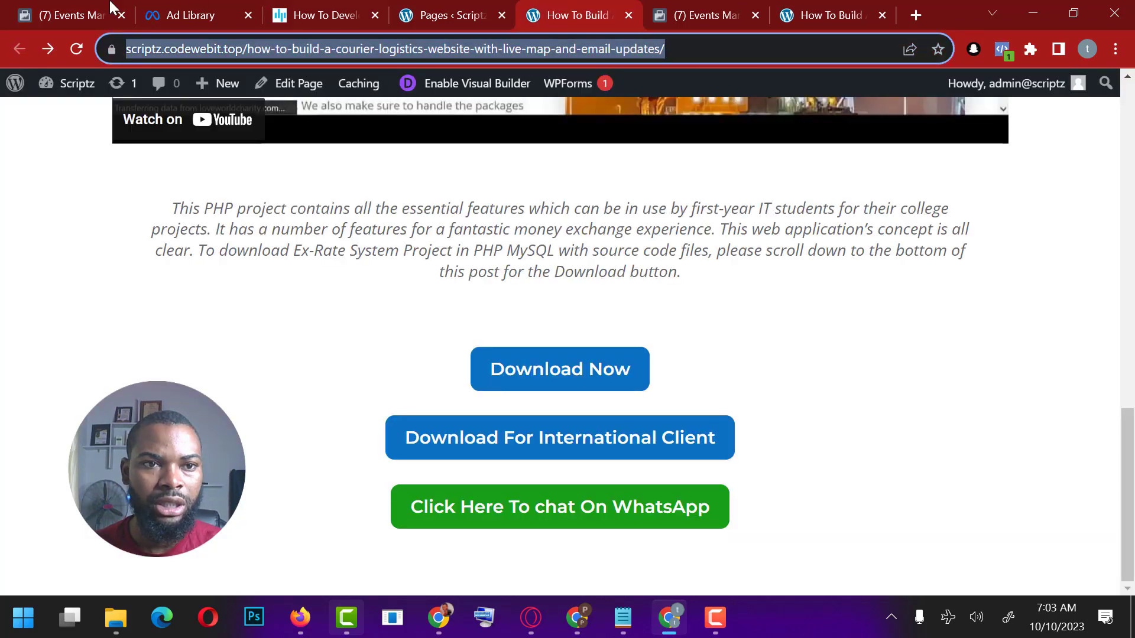
pyautogui.click(71, 13)
pyautogui.hotkey('ctrl', 'v')
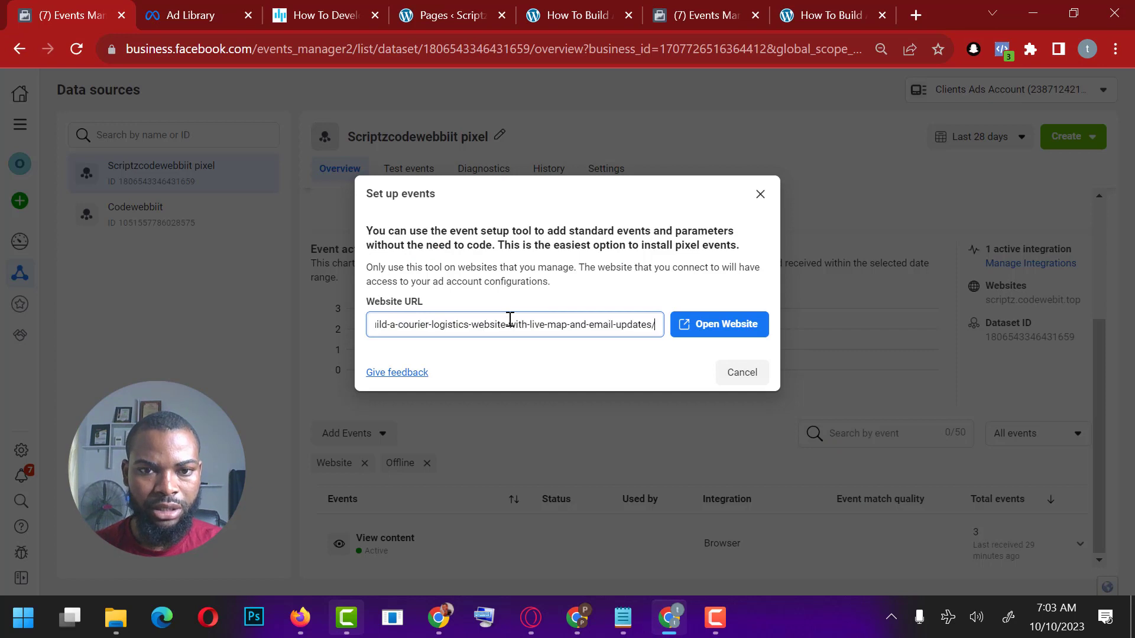
pyautogui.click(736, 333)
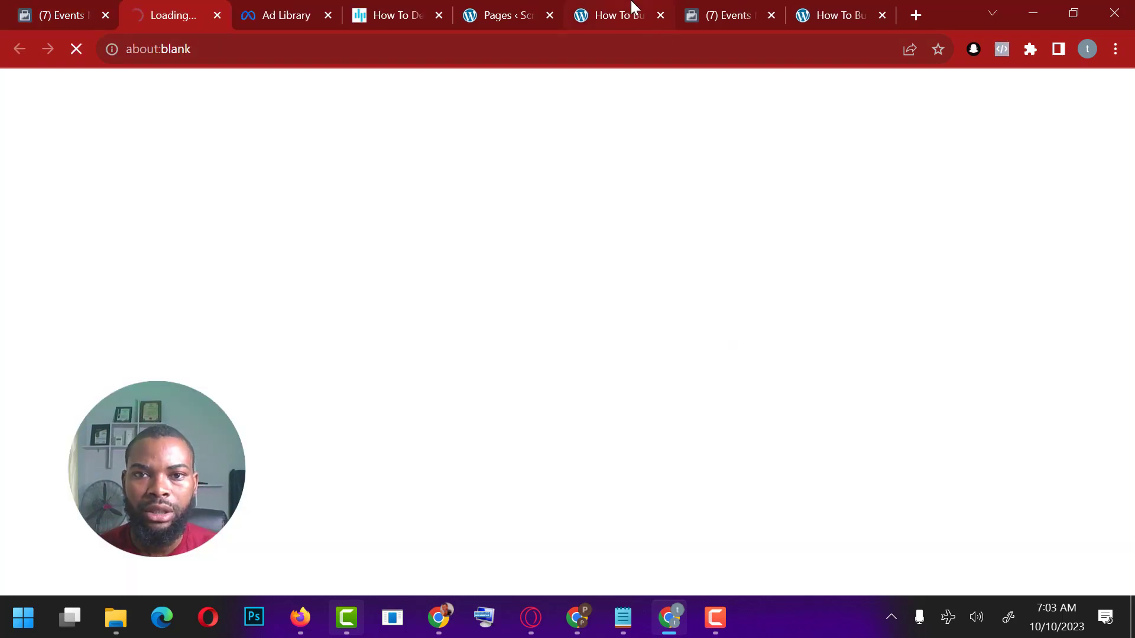
# Step: Look over the courier page opened with the Facebook event setup tool, from its headline to the download and WhatsApp buttons
pyautogui.click(631, 7)
pyautogui.scroll(15, 597, 324)
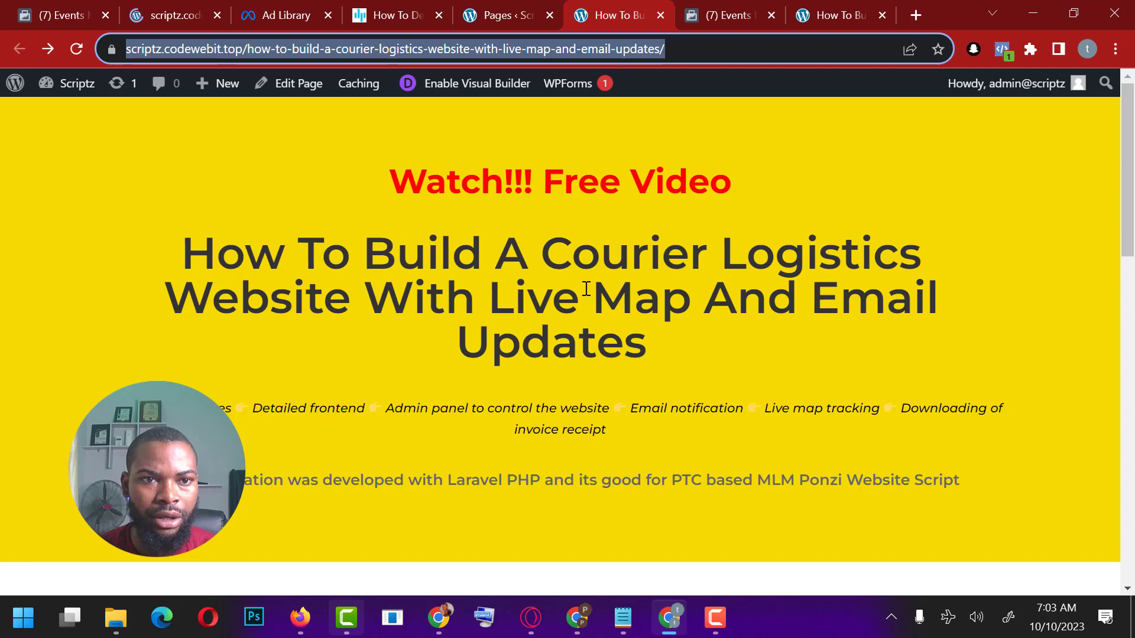
pyautogui.click(155, 10)
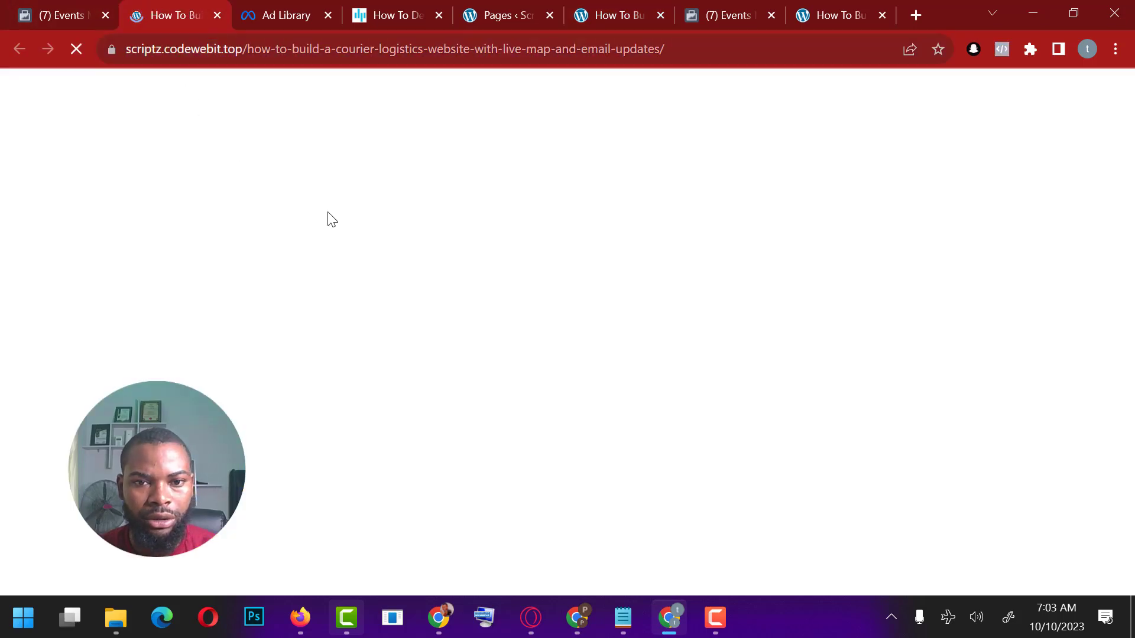
pyautogui.scroll(-8, 481, 231)
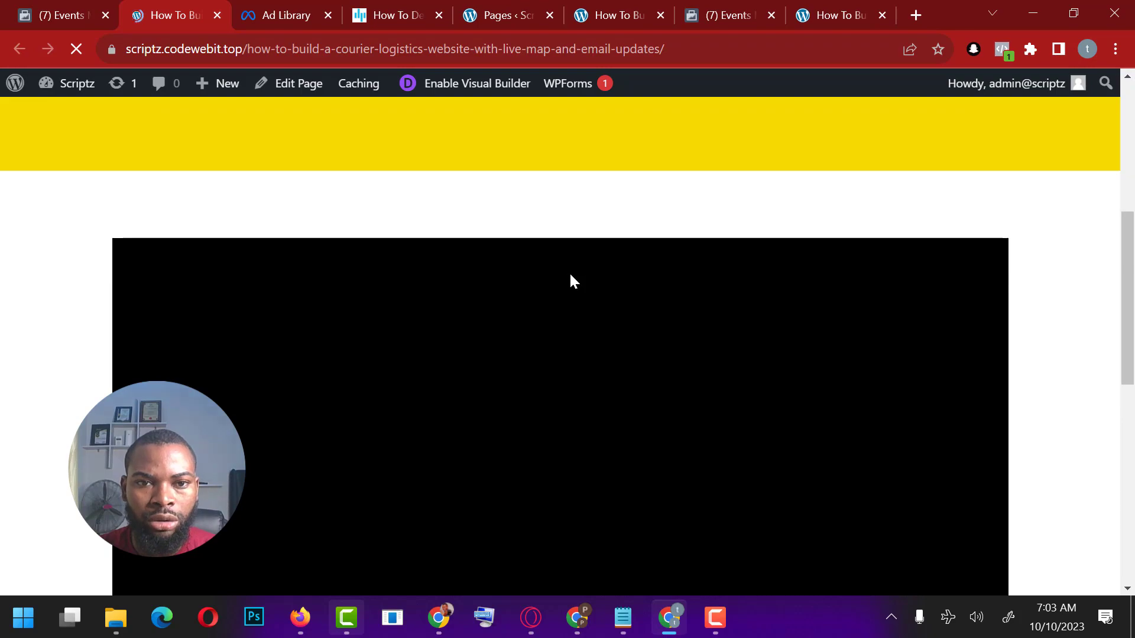
pyautogui.scroll(-10, 569, 275)
pyautogui.scroll(11, 570, 274)
pyautogui.scroll(-6, 570, 275)
pyautogui.scroll(10, 575, 283)
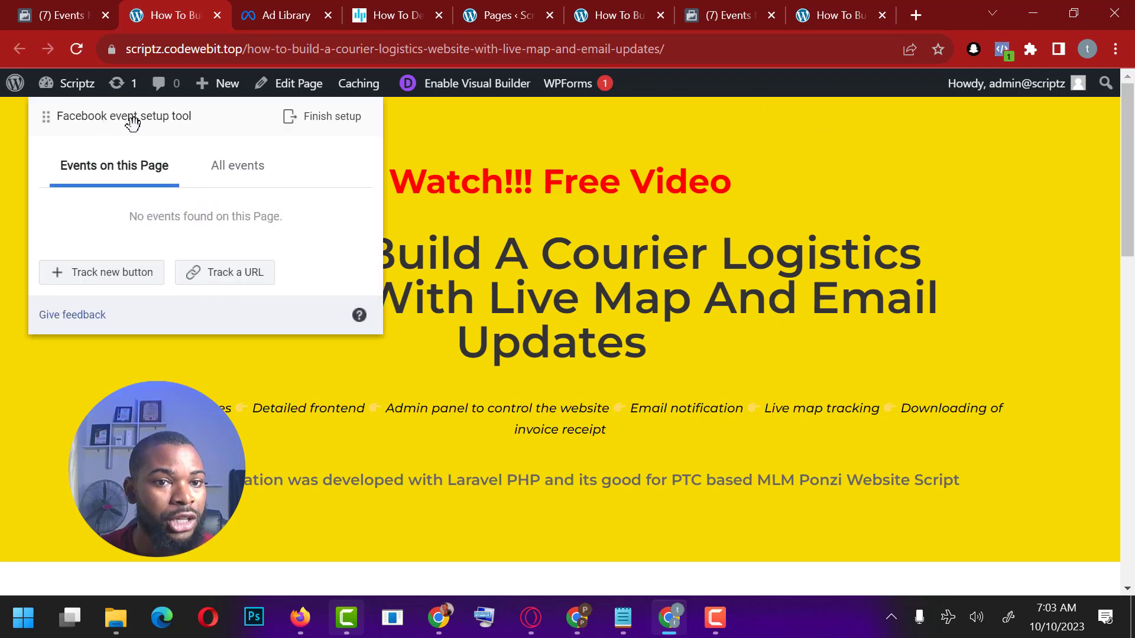
pyautogui.scroll(-10, 204, 179)
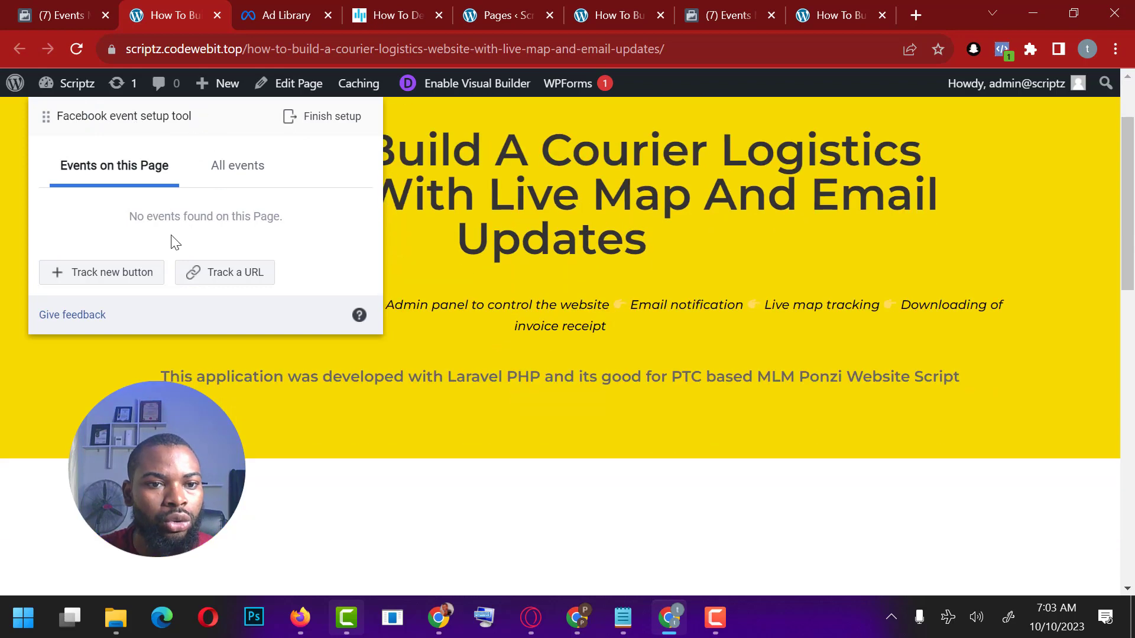
pyautogui.scroll(-3, 549, 323)
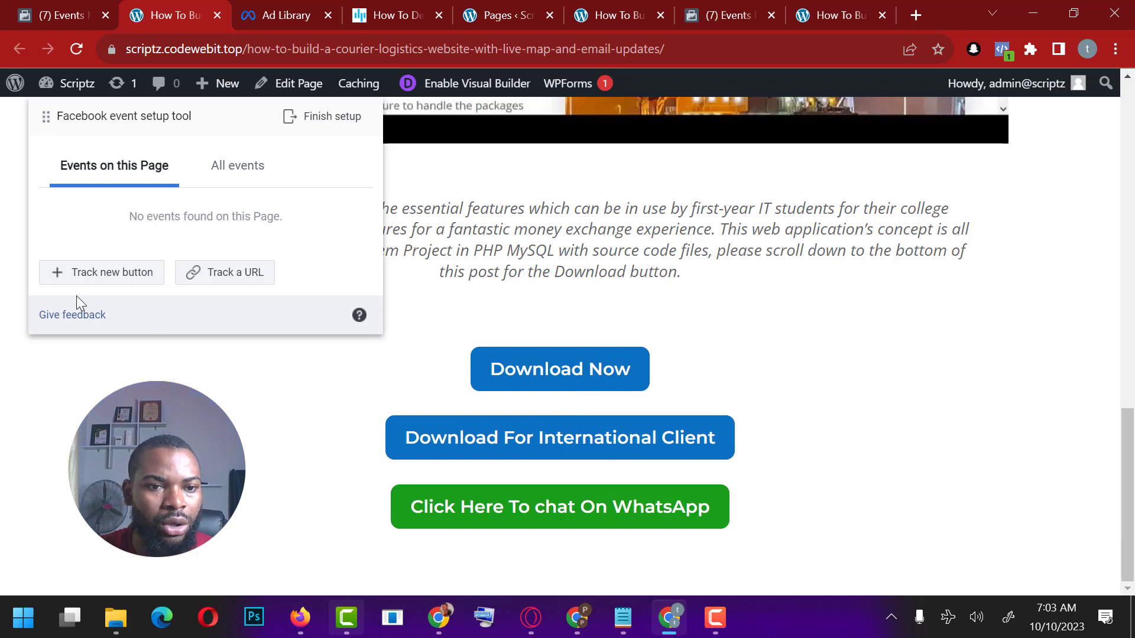
# Step: Track the Download Now button on the courier page as an Initiate checkout event
pyautogui.click(114, 277)
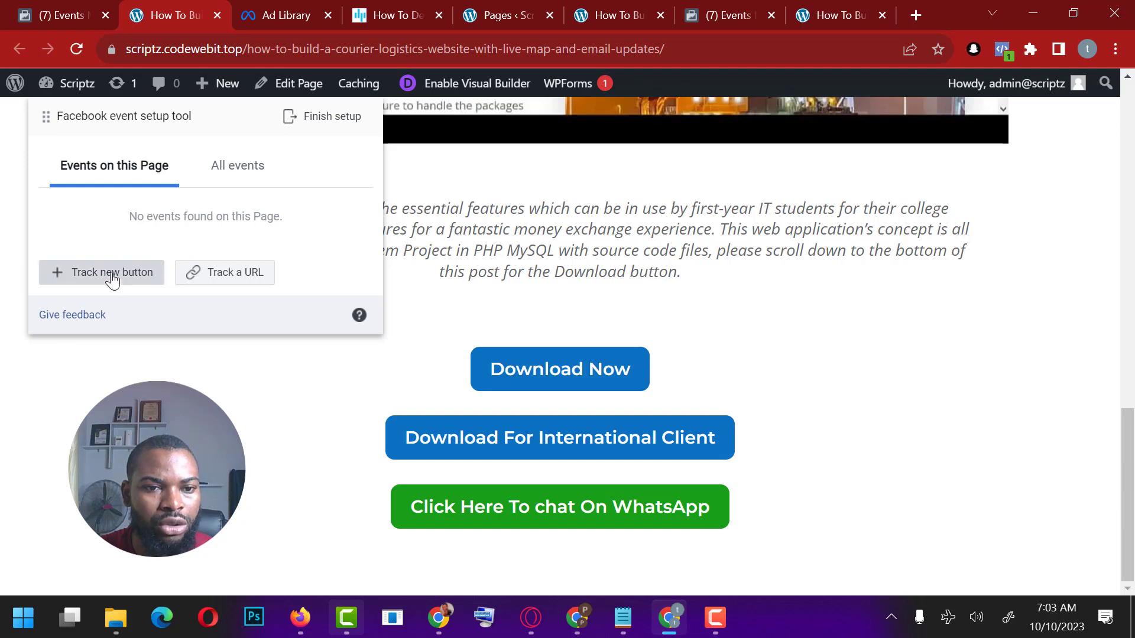
pyautogui.click(555, 371)
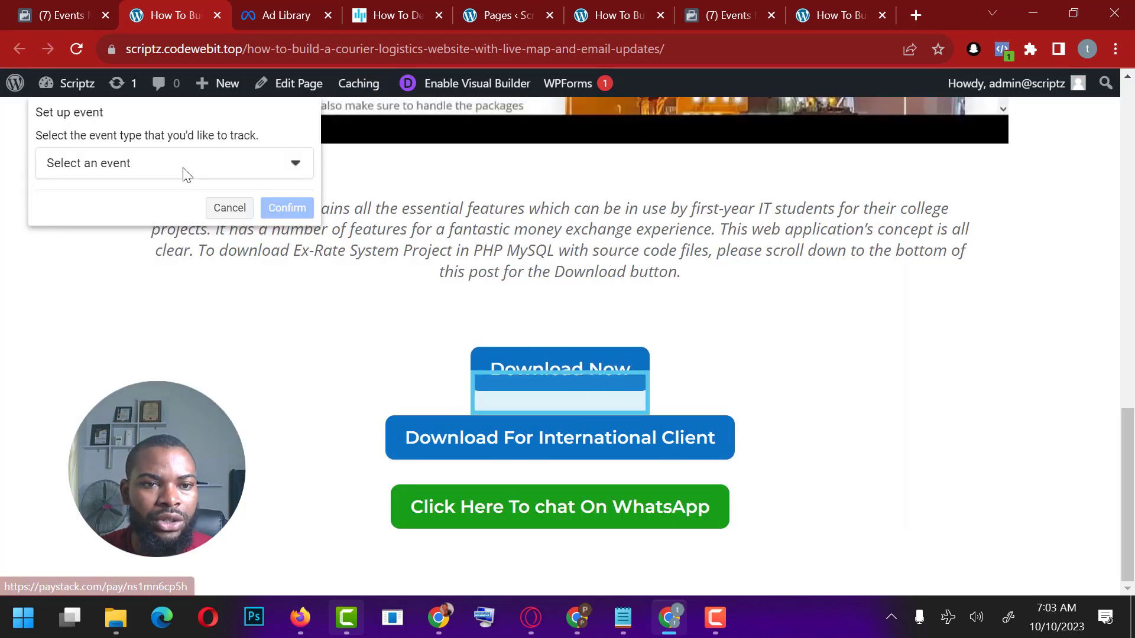
pyautogui.click(231, 163)
pyautogui.scroll(-2, 161, 295)
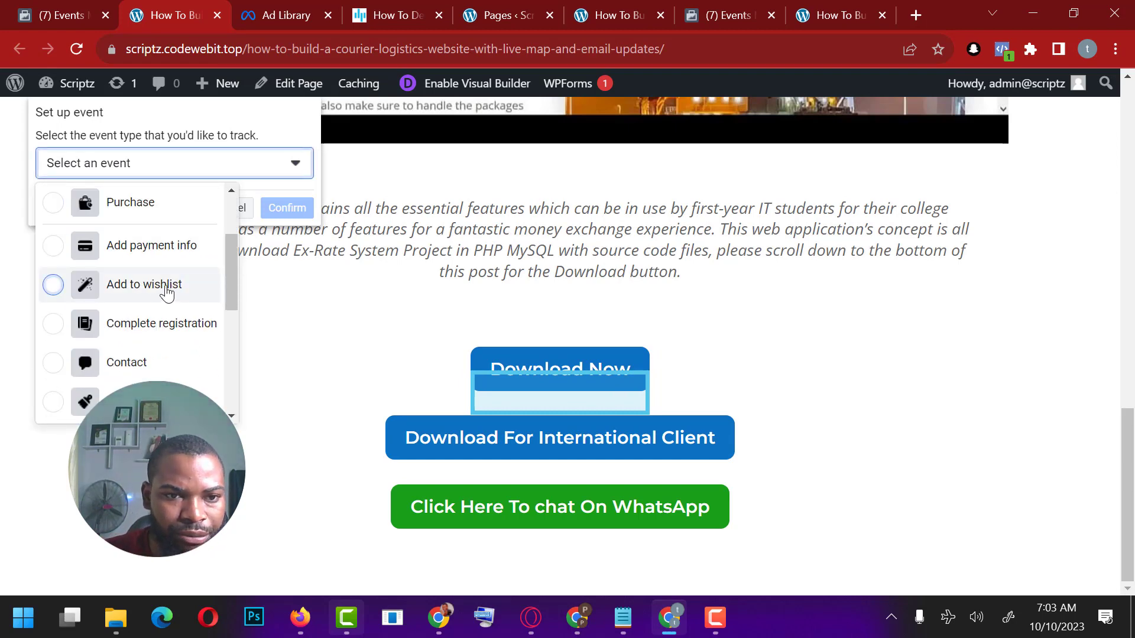
pyautogui.scroll(-2, 168, 292)
pyautogui.scroll(4, 176, 301)
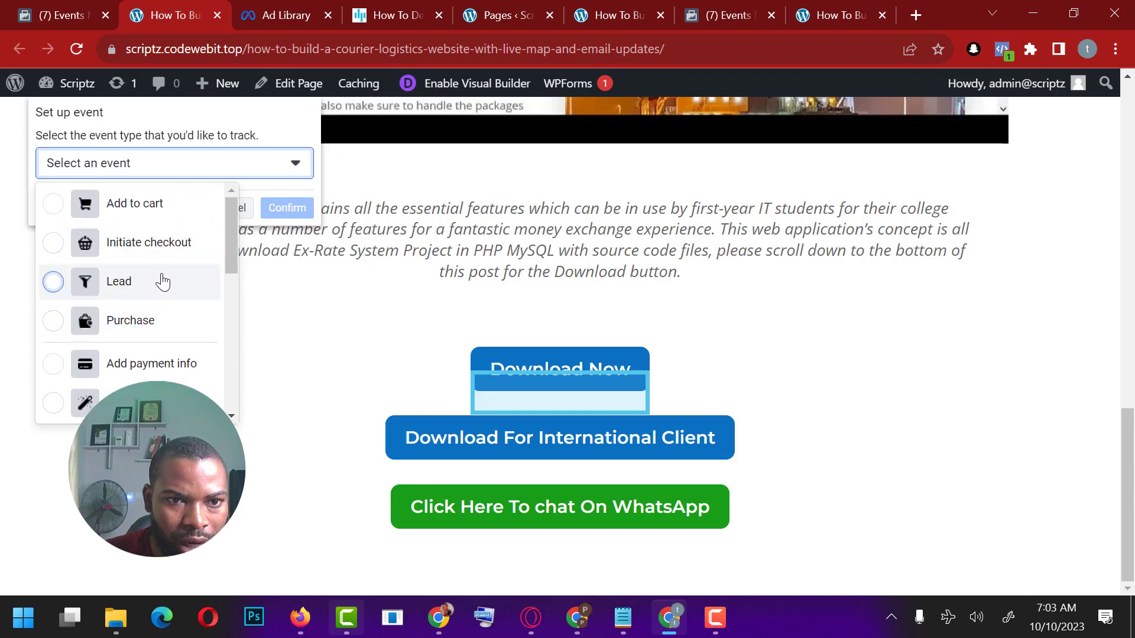
pyautogui.scroll(2, 163, 282)
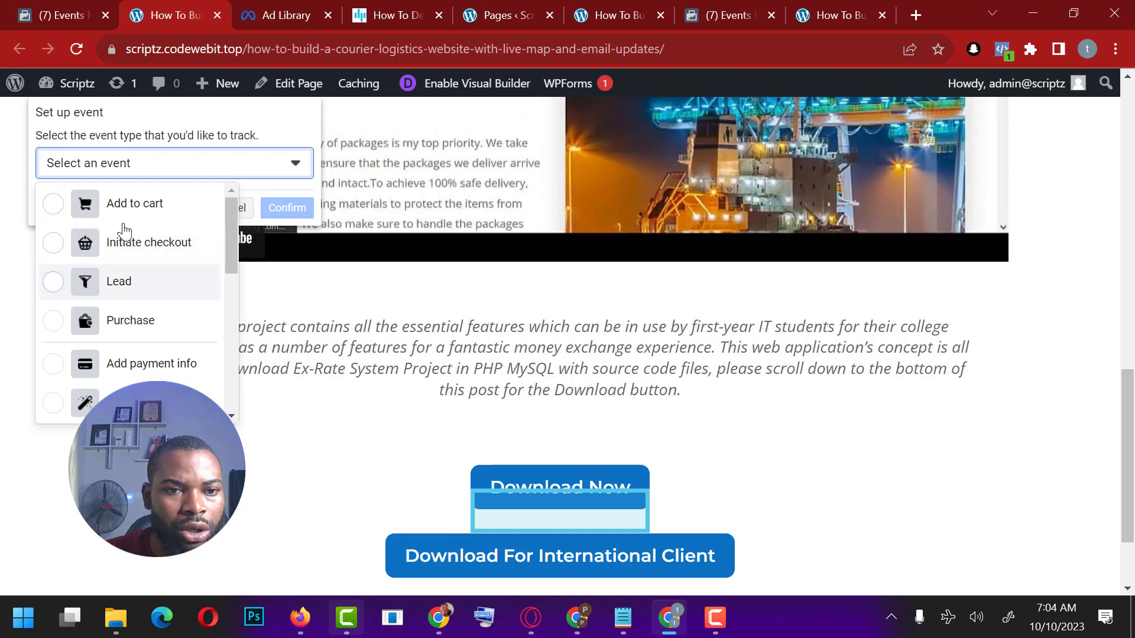
pyautogui.scroll(-2, 142, 322)
pyautogui.scroll(2, 158, 266)
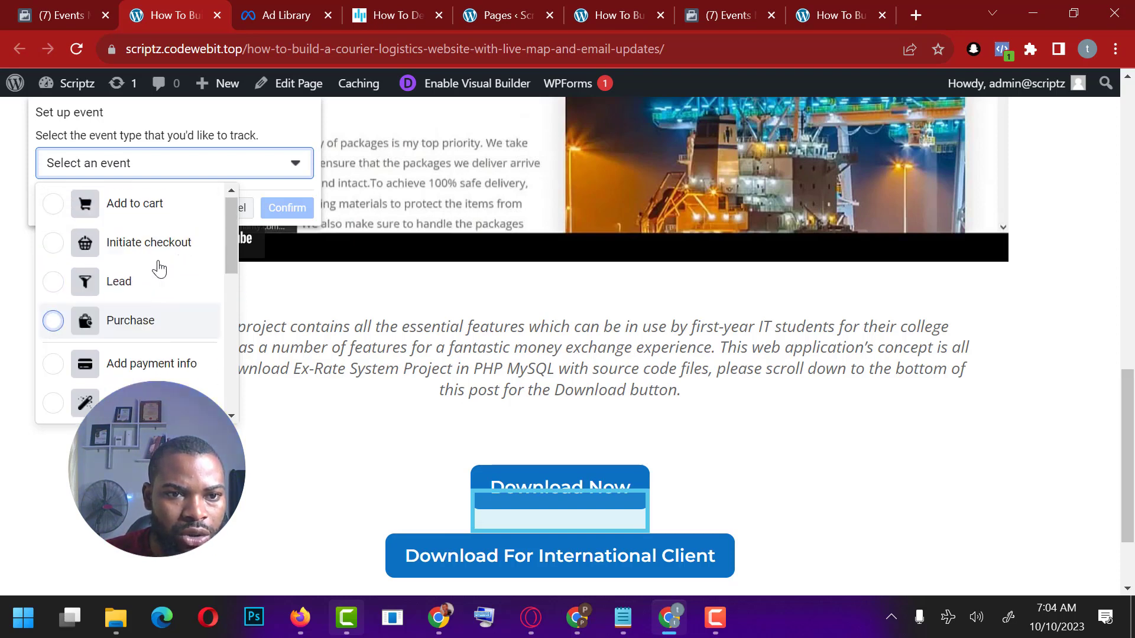
pyautogui.click(53, 242)
pyautogui.click(279, 466)
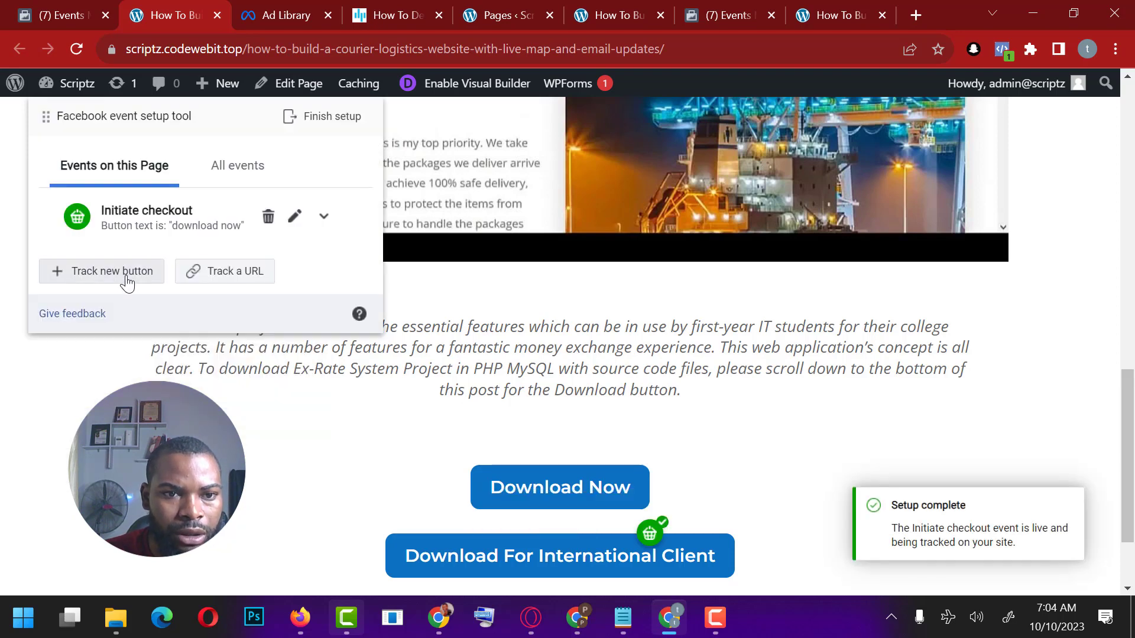
# Step: Track the Download For International Client button as an Initiate checkout event and confirm it
pyautogui.click(117, 271)
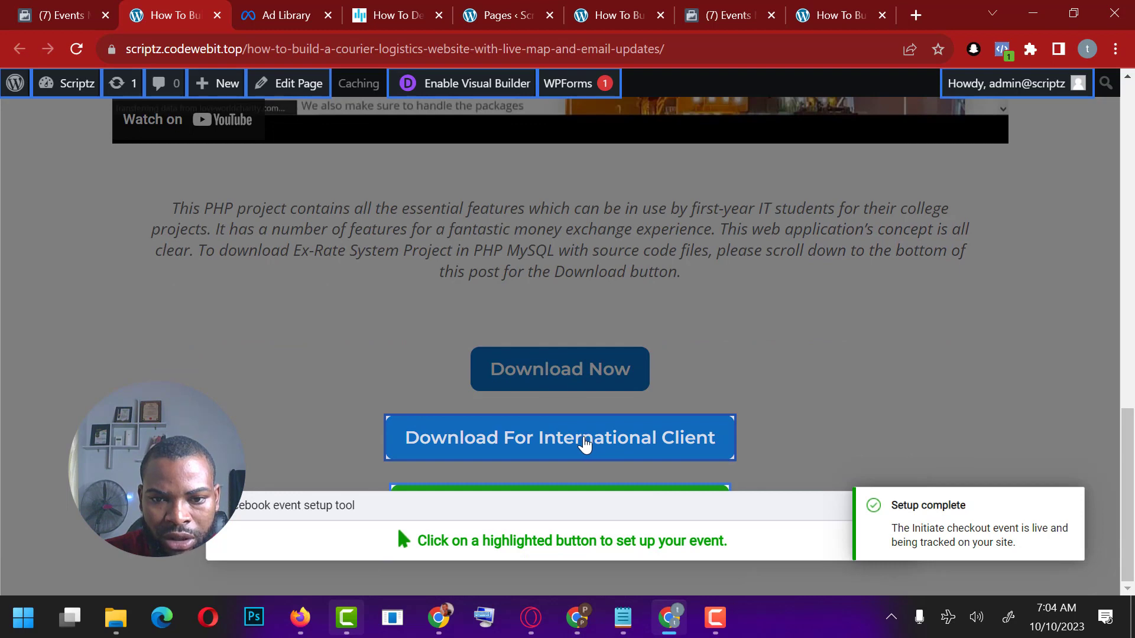
pyautogui.click(583, 443)
pyautogui.click(249, 171)
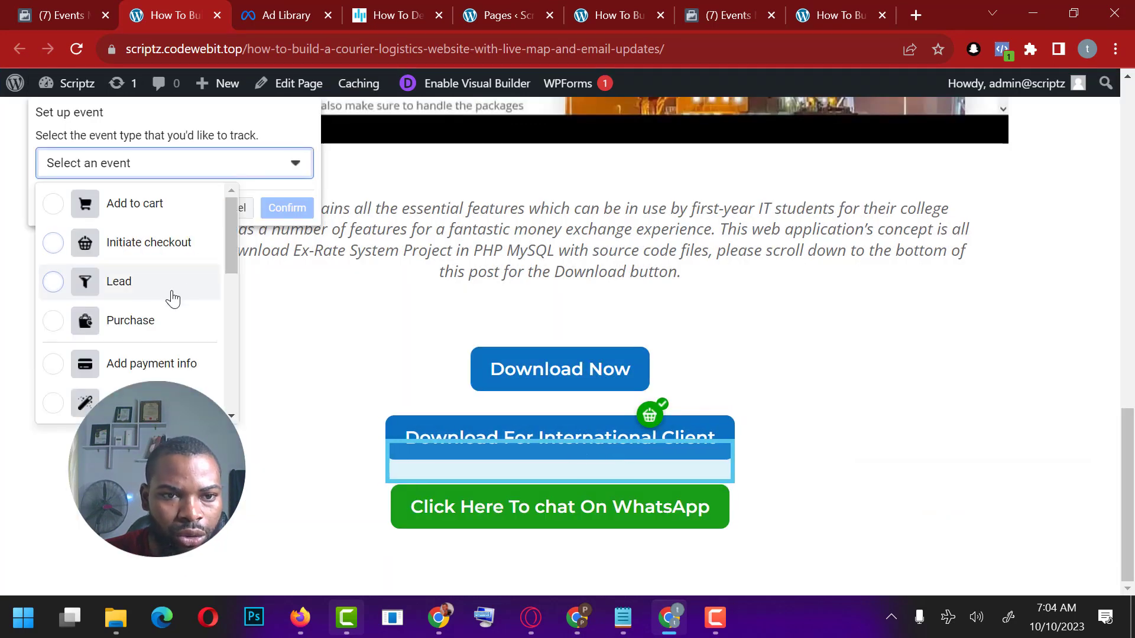
pyautogui.click(155, 255)
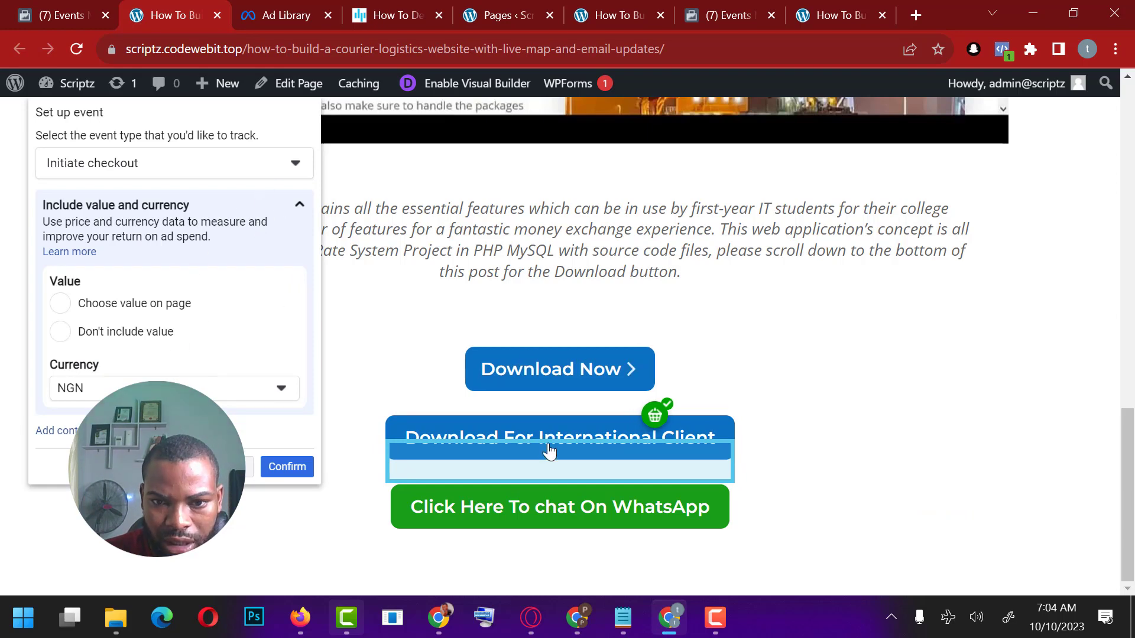
pyautogui.click(289, 466)
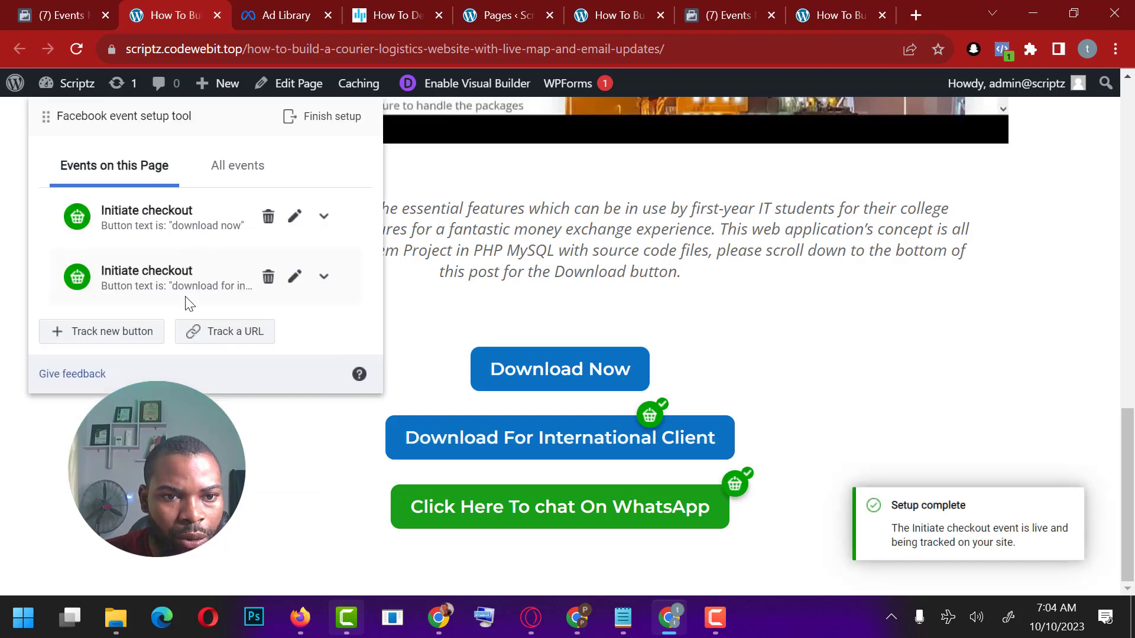
# Step: Track the Click Here To chat On WhatsApp button as a Contact event
pyautogui.click(98, 332)
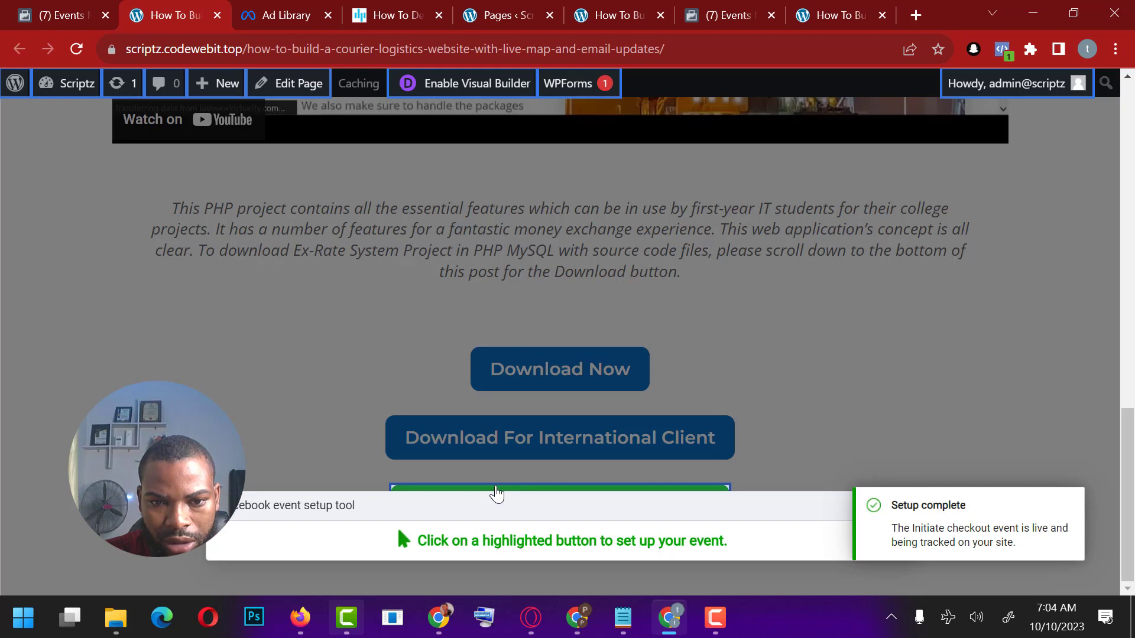
pyautogui.click(614, 494)
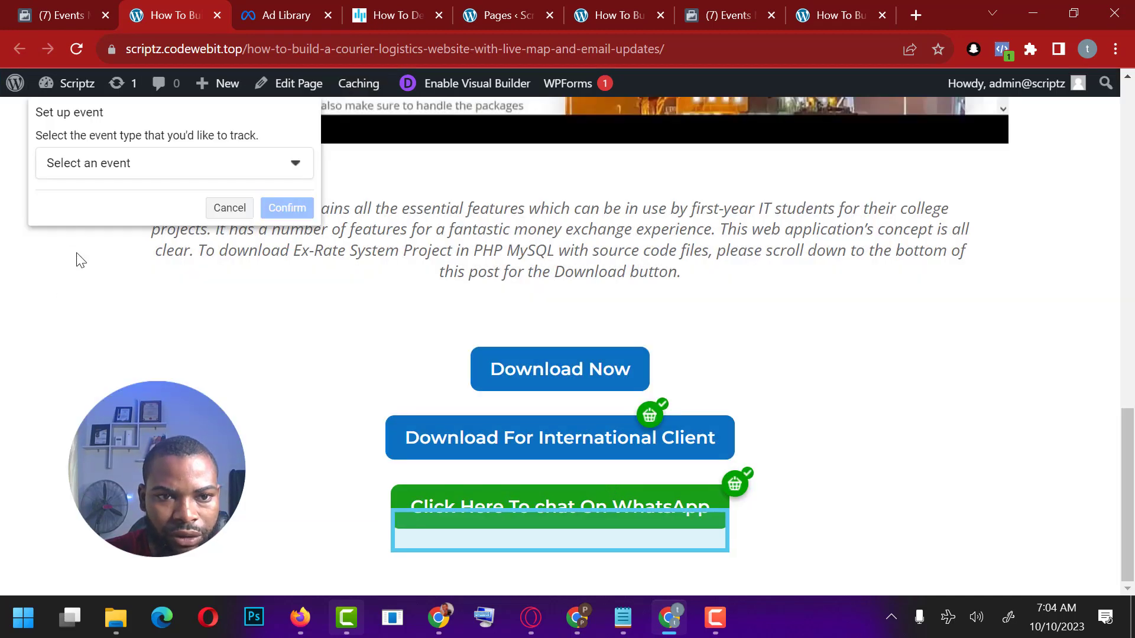
pyautogui.click(237, 163)
pyautogui.scroll(-2, 218, 312)
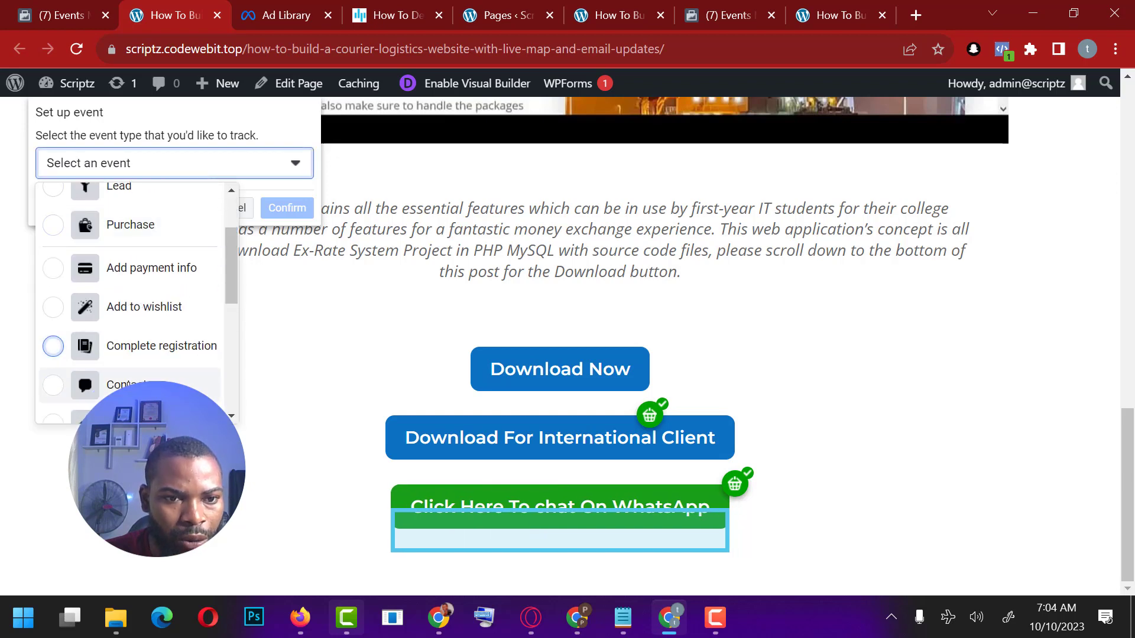
pyautogui.click(59, 387)
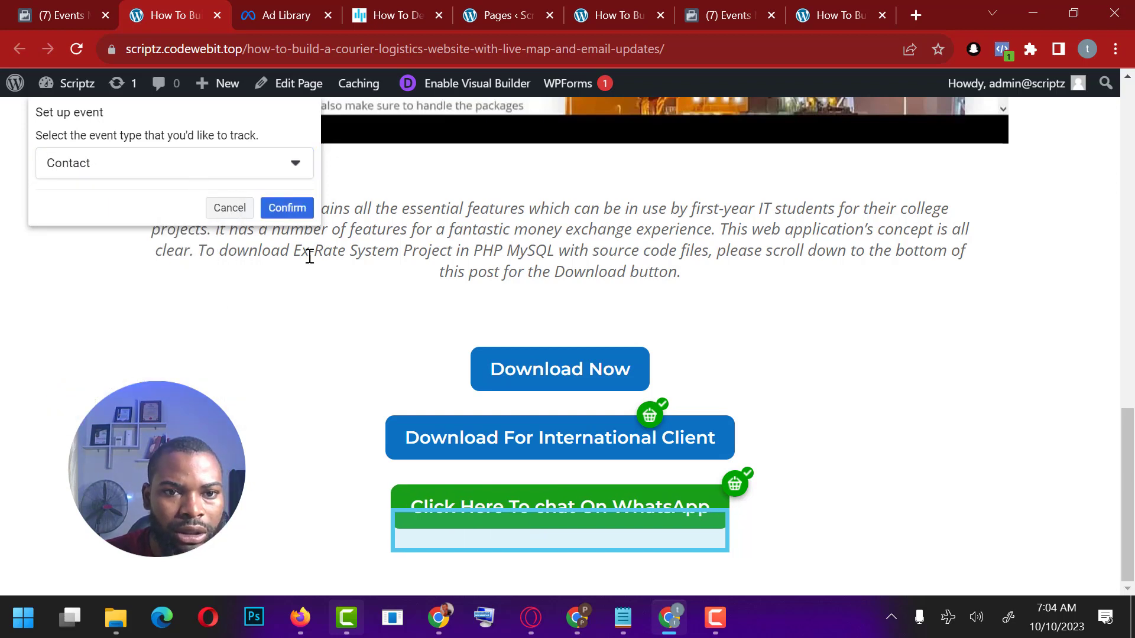
pyautogui.click(287, 208)
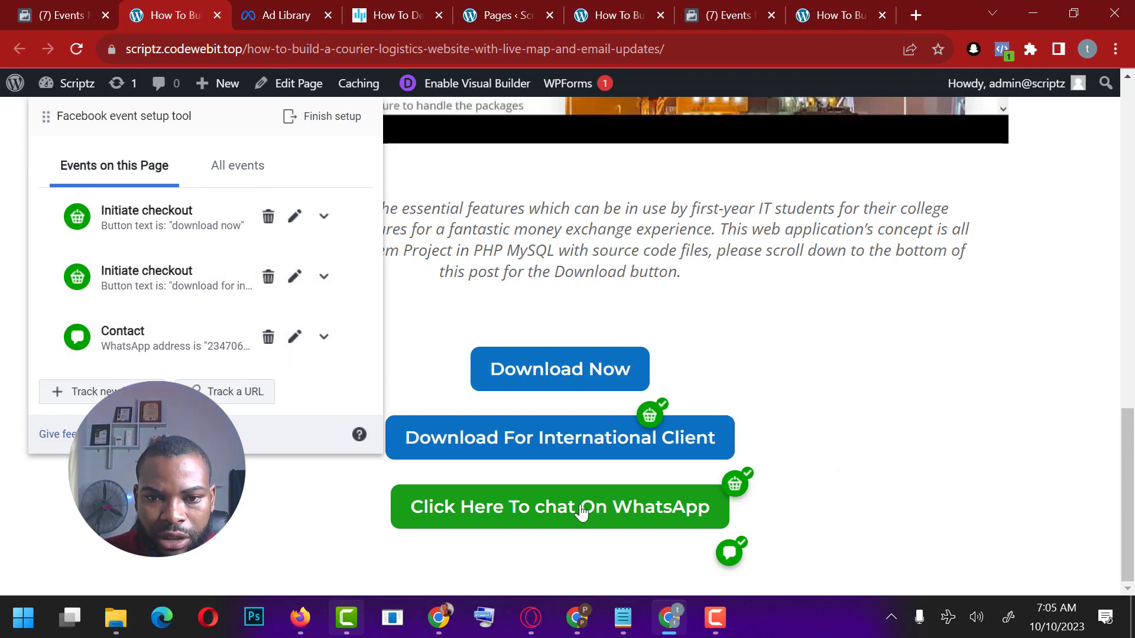
# Step: Finish the event setup with the added events and submit feedback that the Event Setup Tool was helpful
pyautogui.click(329, 116)
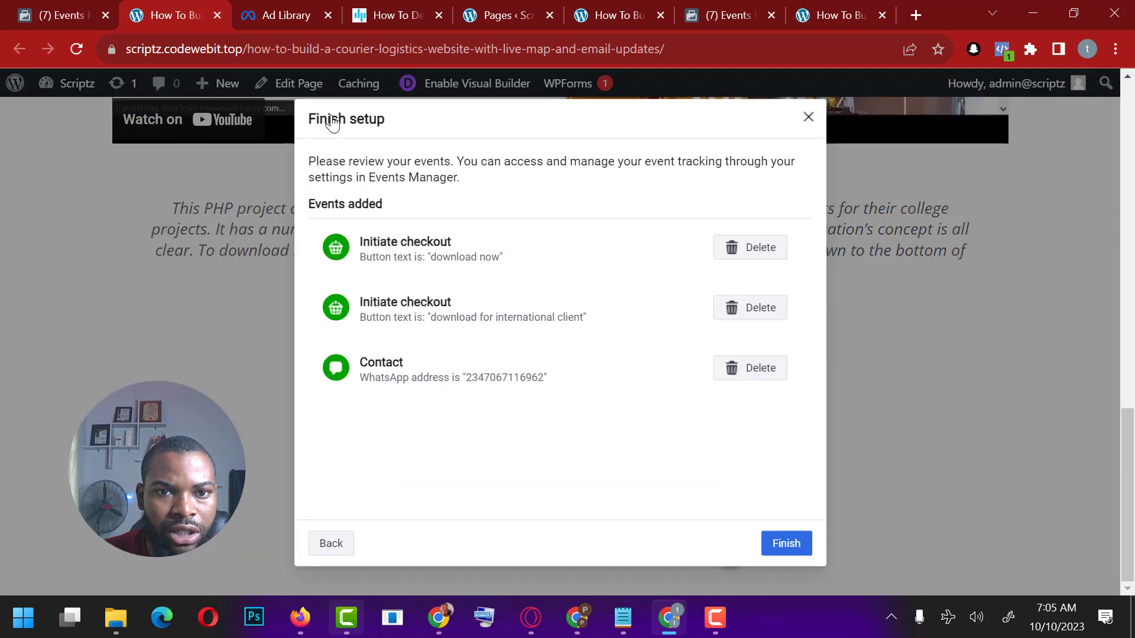
pyautogui.click(772, 542)
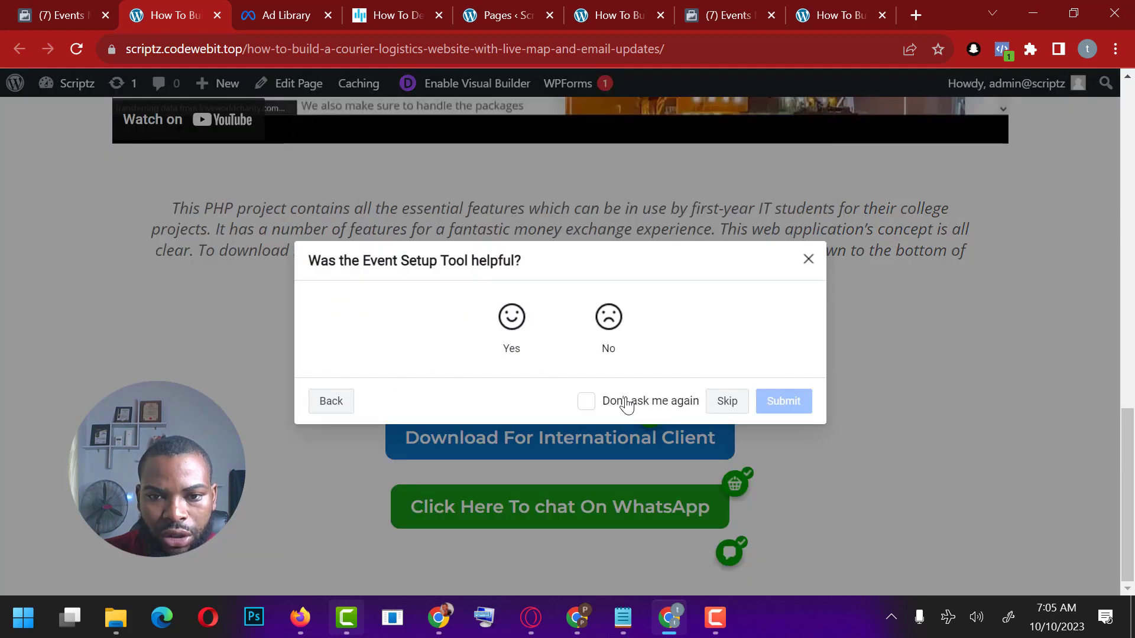
pyautogui.click(512, 317)
pyautogui.click(785, 461)
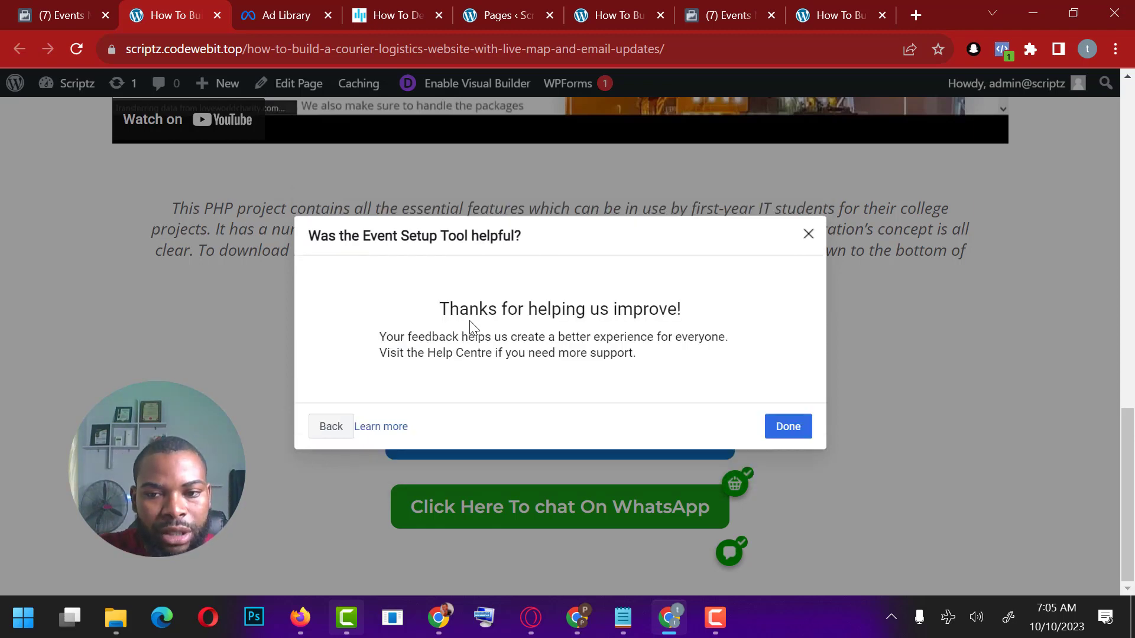
pyautogui.click(792, 426)
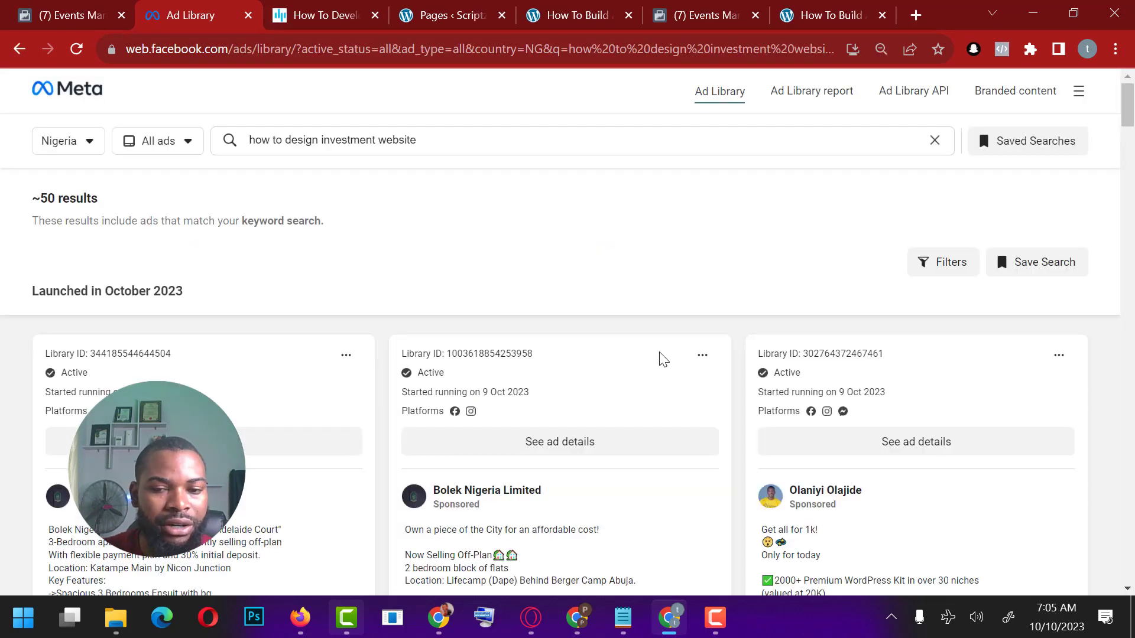
# Step: Return to Events Manager, reload the Scriptzcodewebbiit pixel overview and check its event activity and events table
pyautogui.scroll(-2, 548, 390)
pyautogui.scroll(2, 456, 383)
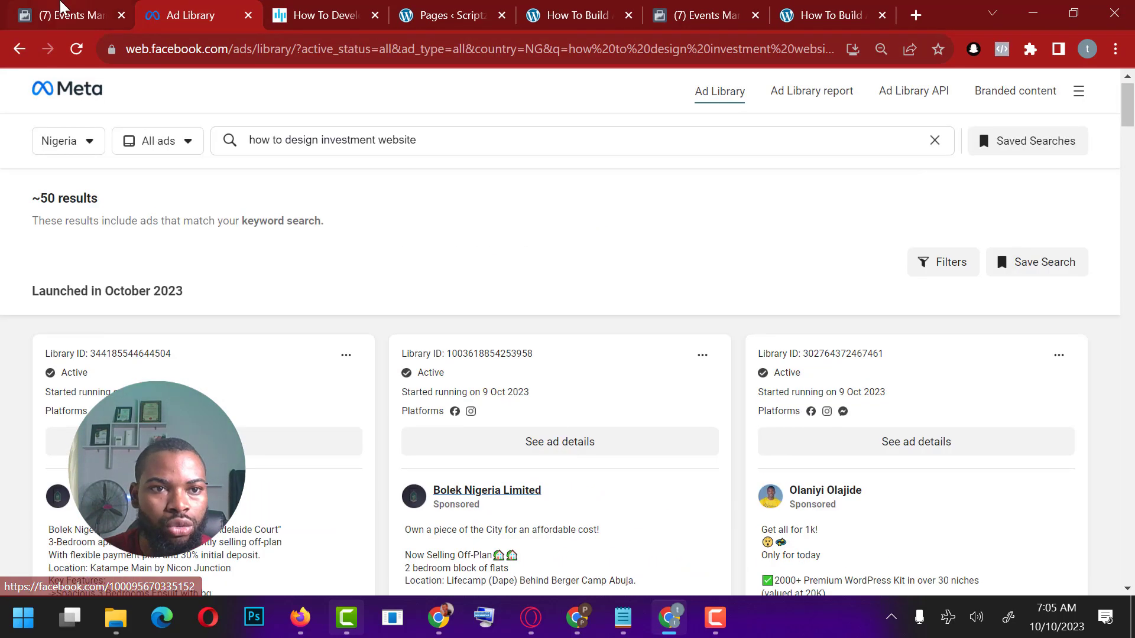
pyautogui.click(59, 9)
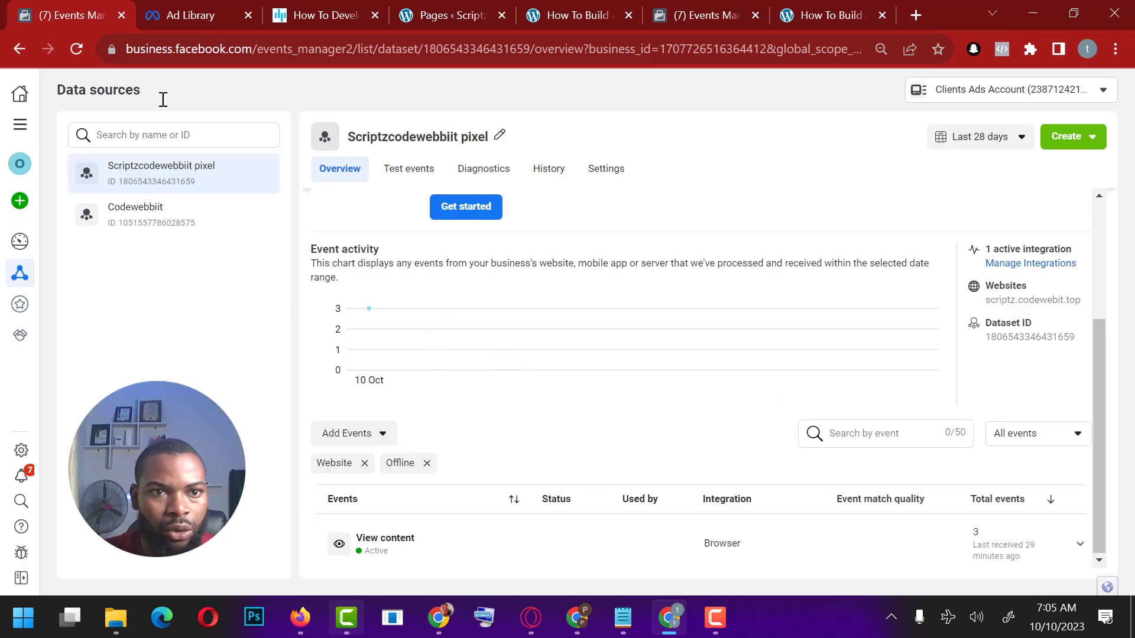
pyautogui.click(80, 47)
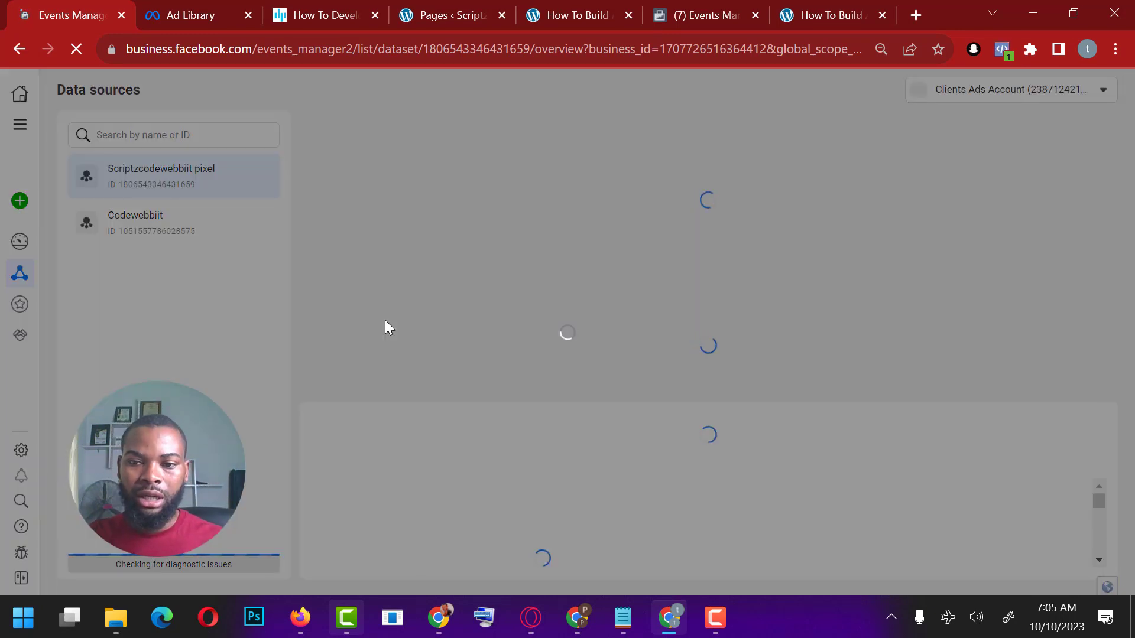
pyautogui.click(889, 611)
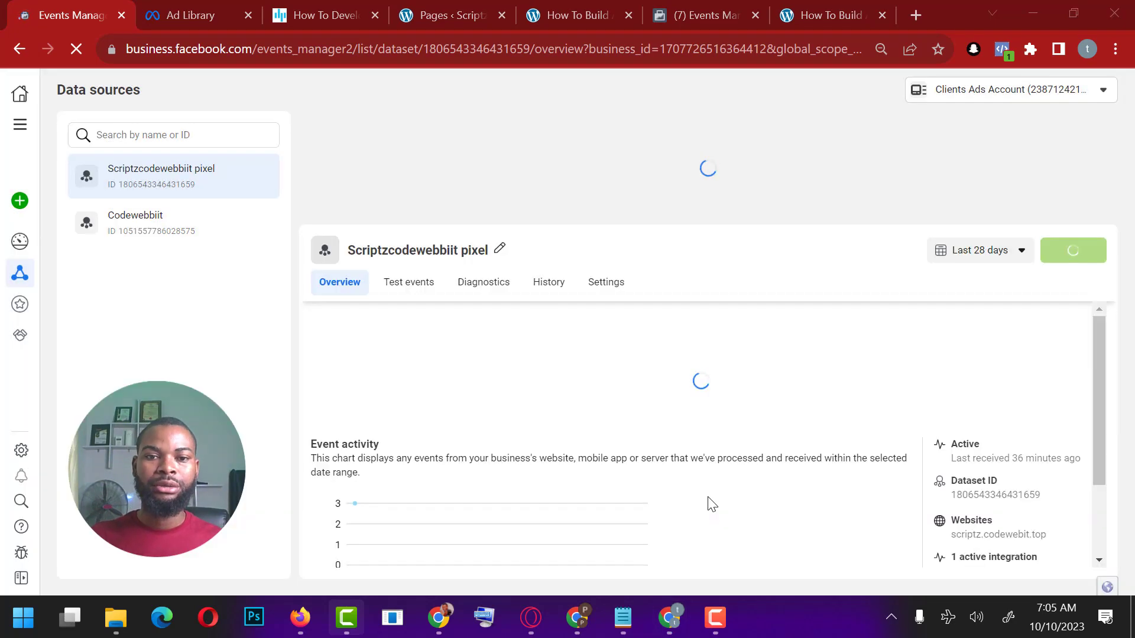
pyautogui.scroll(-3, 728, 485)
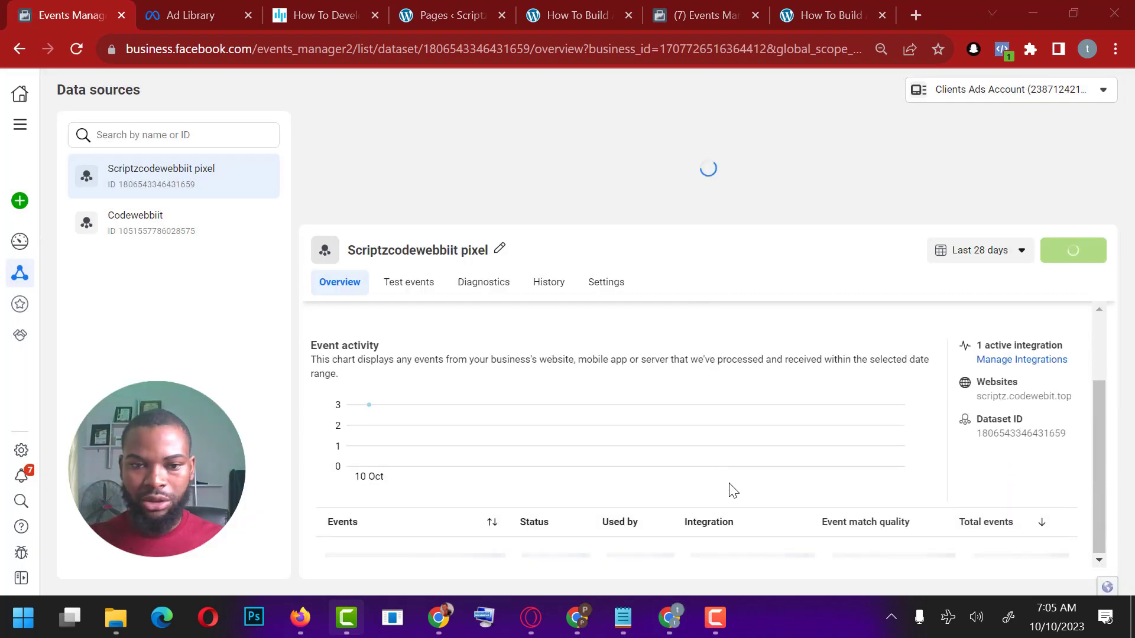